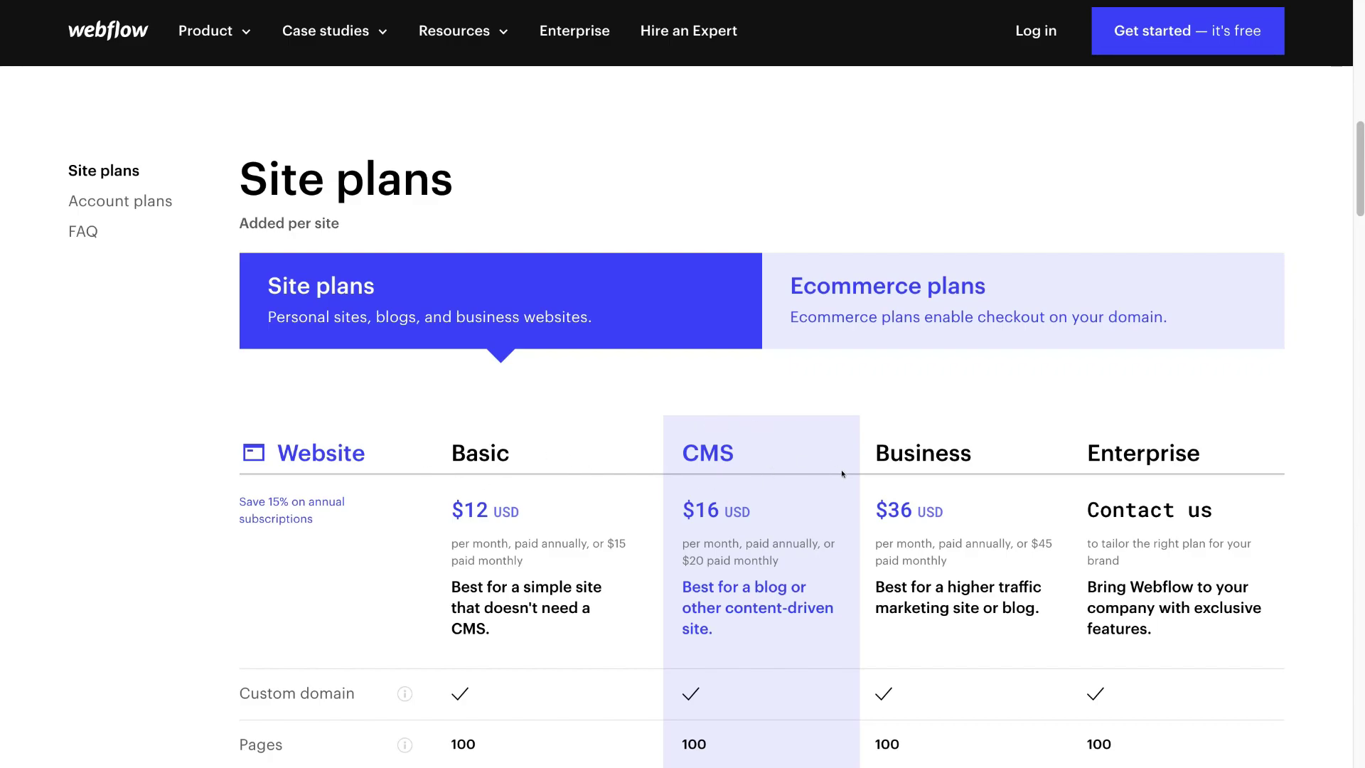
# - Start the free sign-up from the introduction of the pricing page
pyautogui.scroll(10, 782, 302)
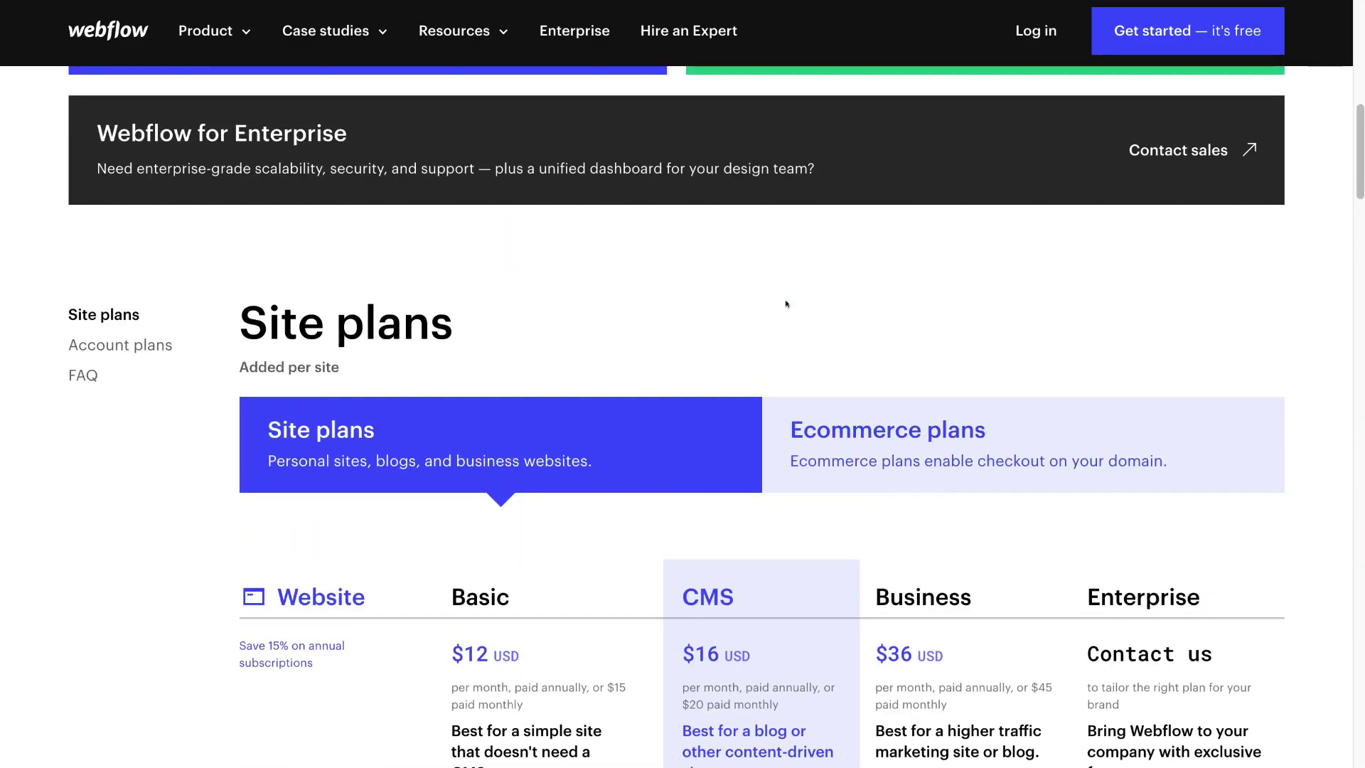
pyautogui.scroll(2, 781, 302)
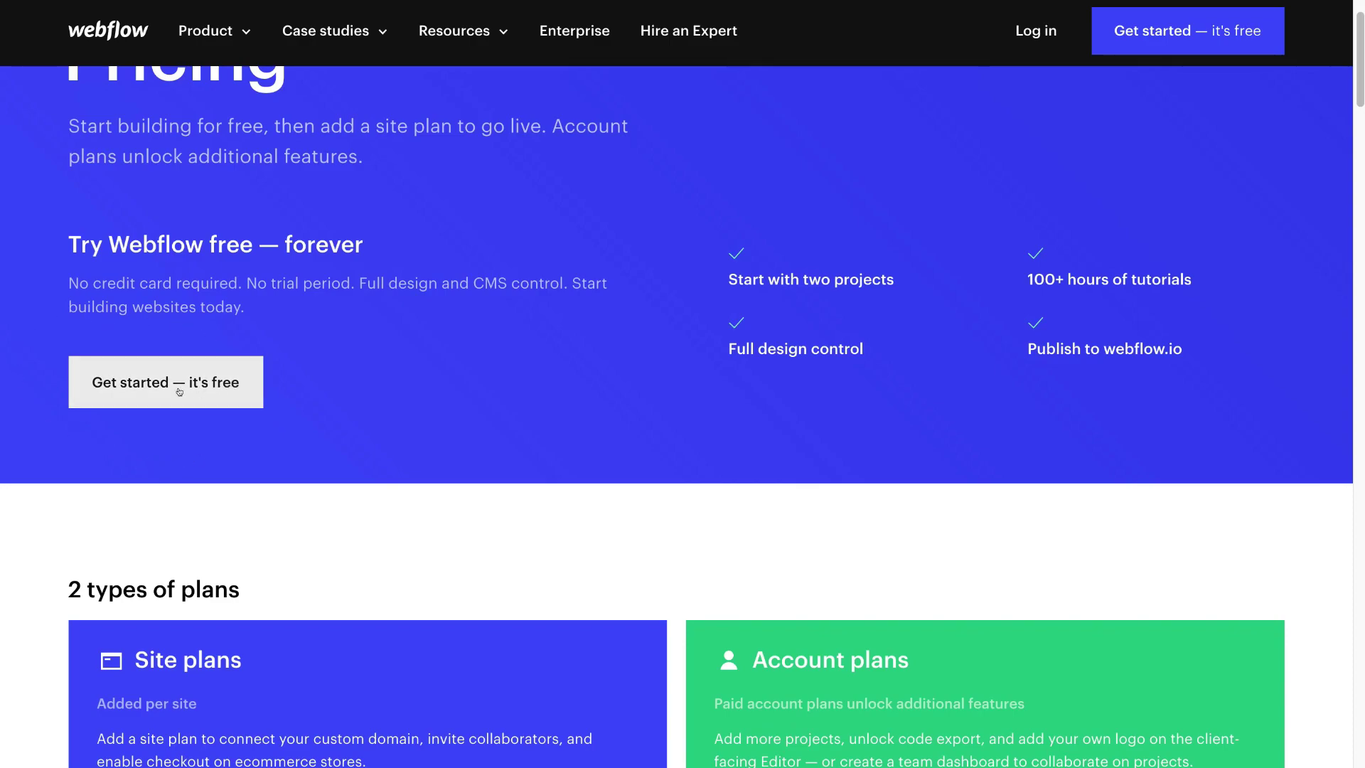
pyautogui.click(213, 390)
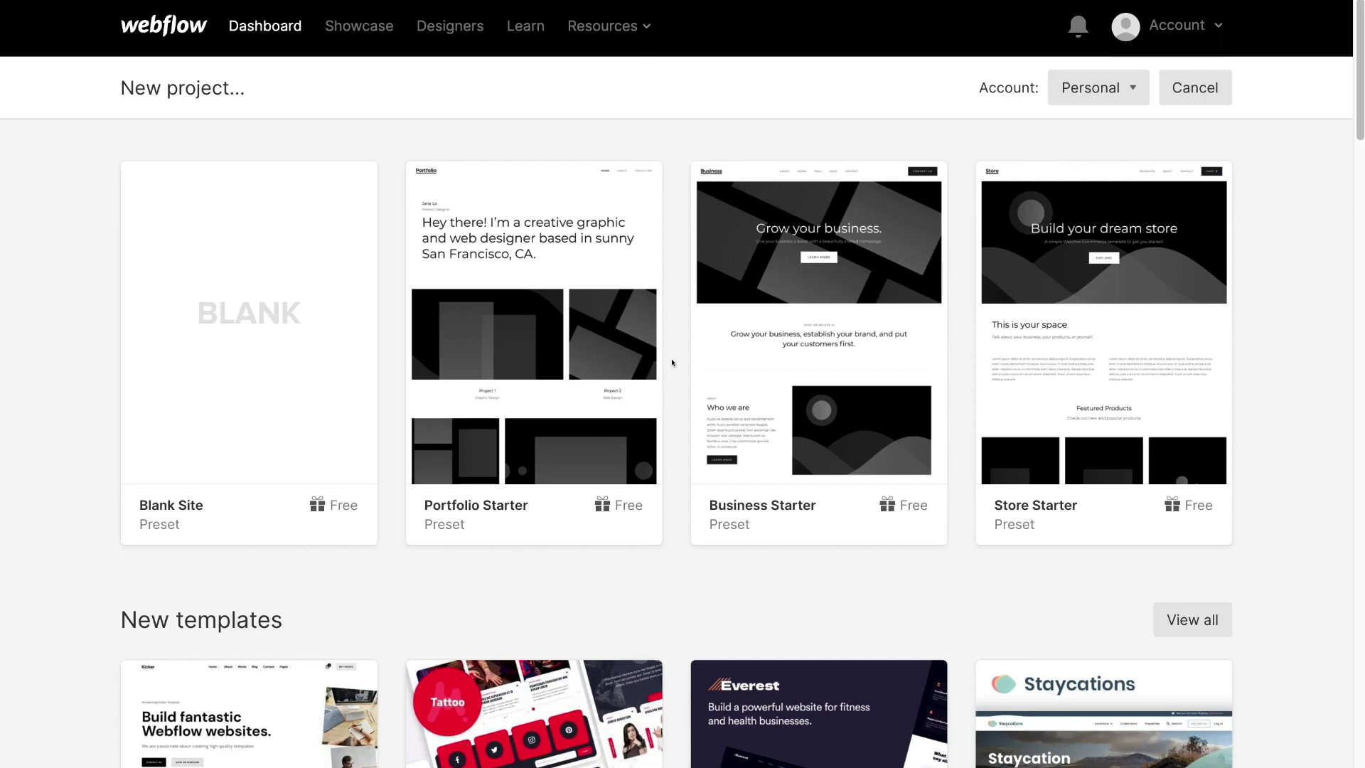
# - Look over the blank site preset and the descriptions of the free Newport, Metric, Velocity and Escape templates
pyautogui.moveTo(258, 327)
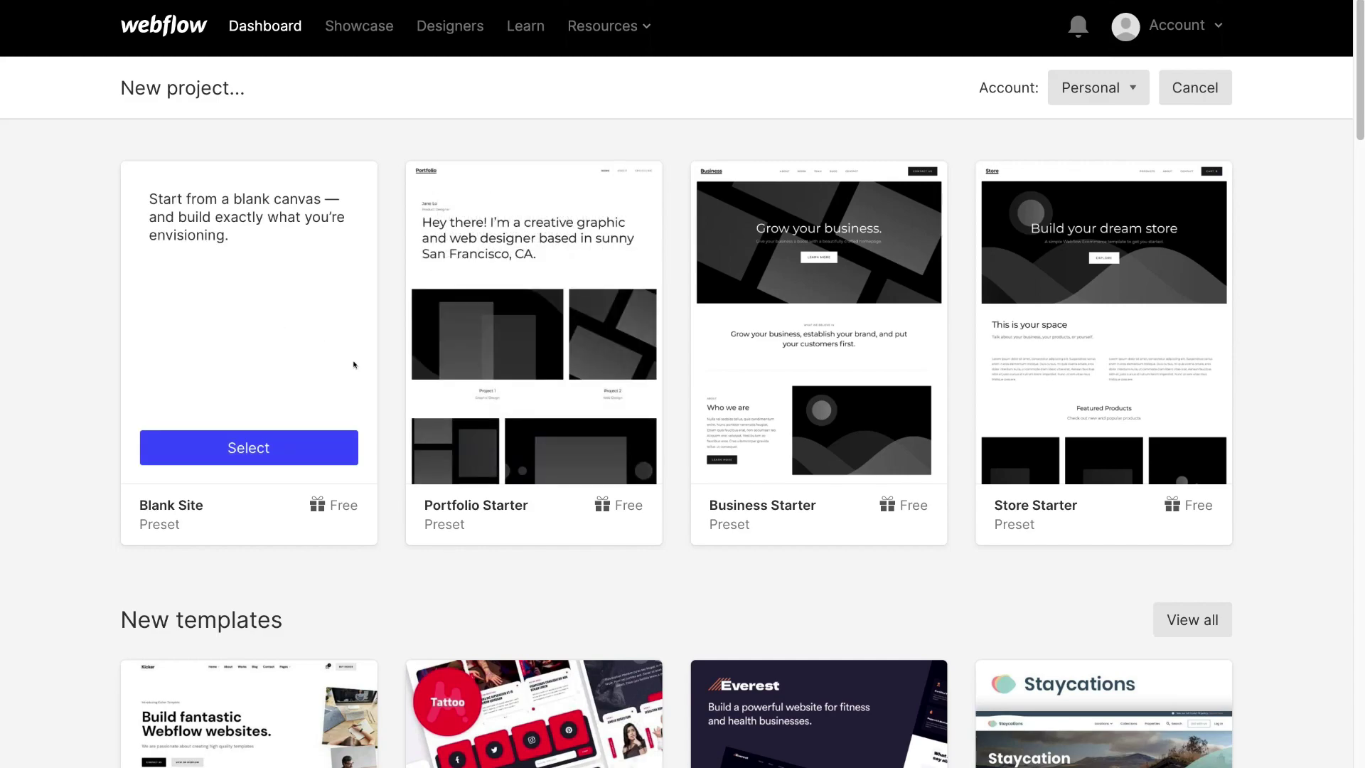
pyautogui.scroll(-4, 398, 430)
pyautogui.scroll(-9, 396, 428)
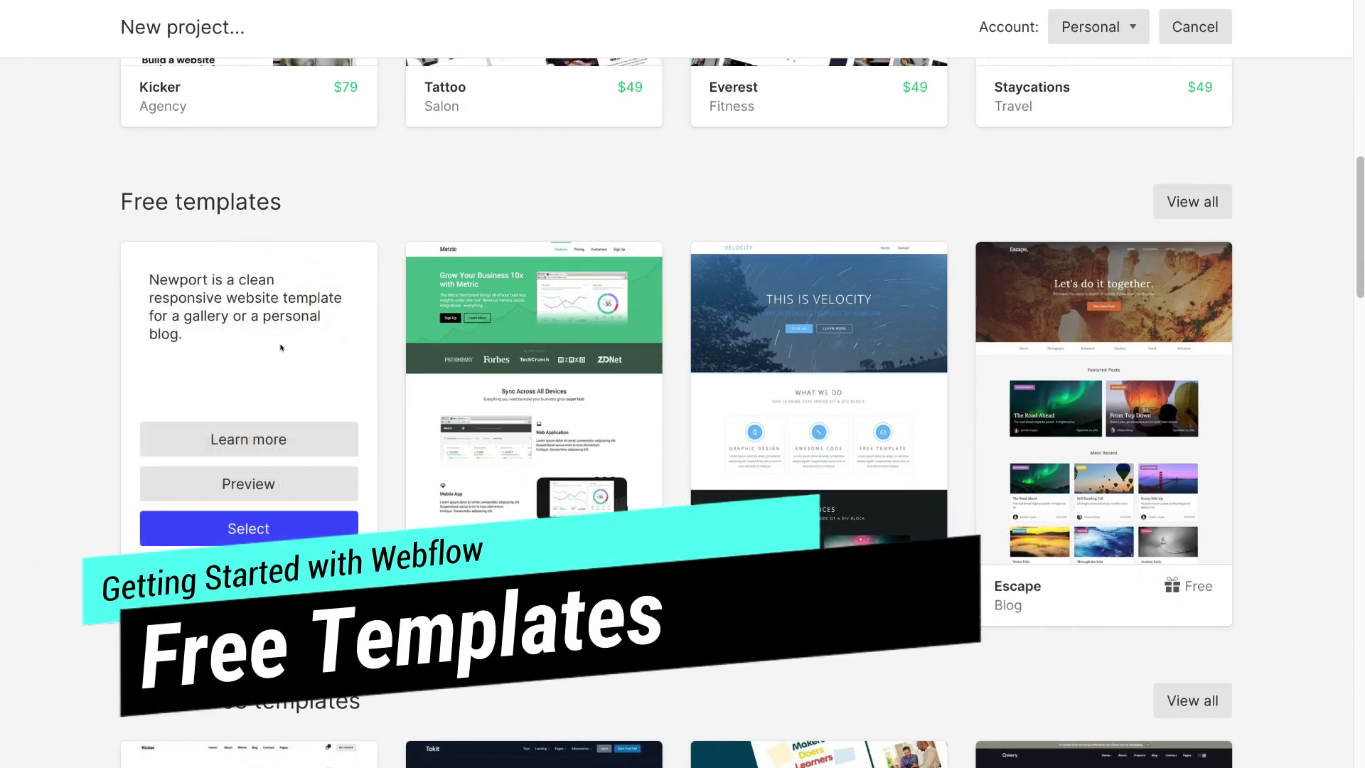
pyautogui.moveTo(462, 327)
pyautogui.moveTo(773, 325)
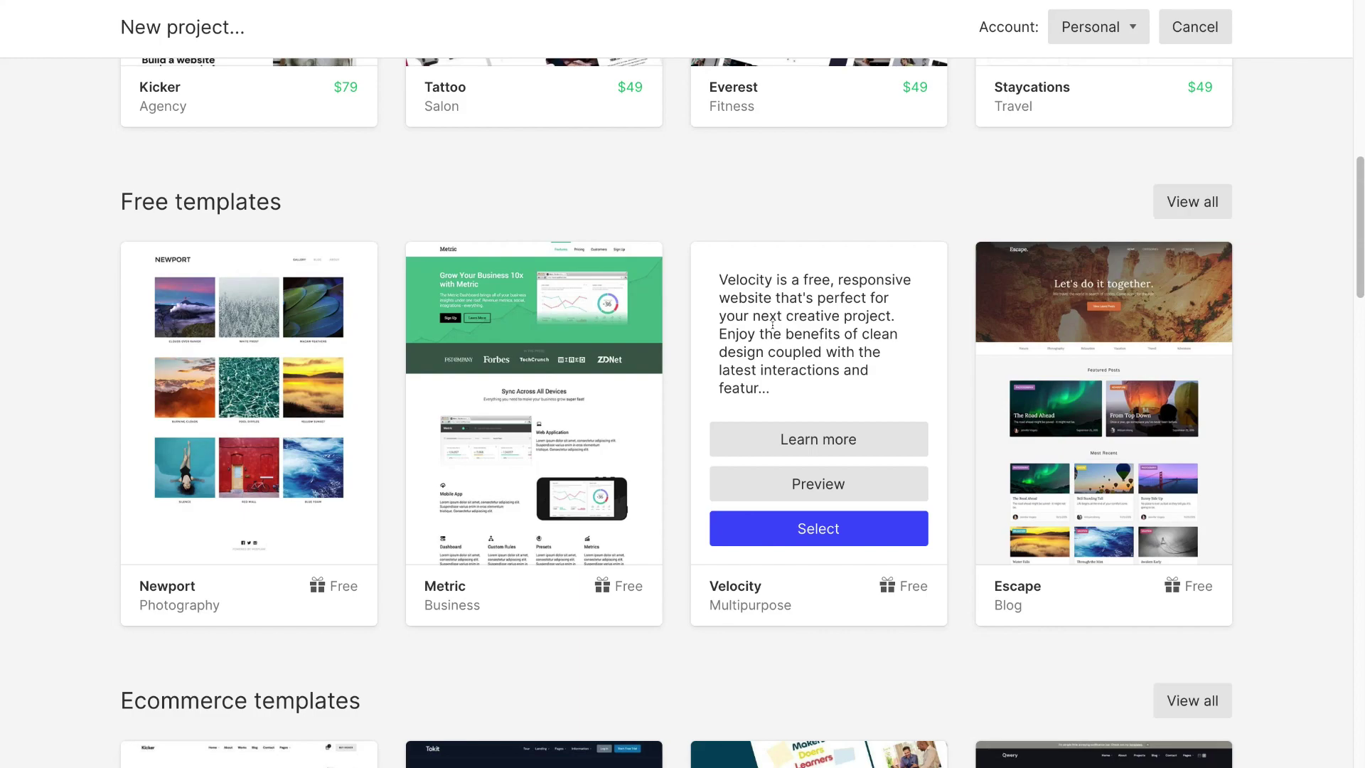
pyautogui.moveTo(1187, 246)
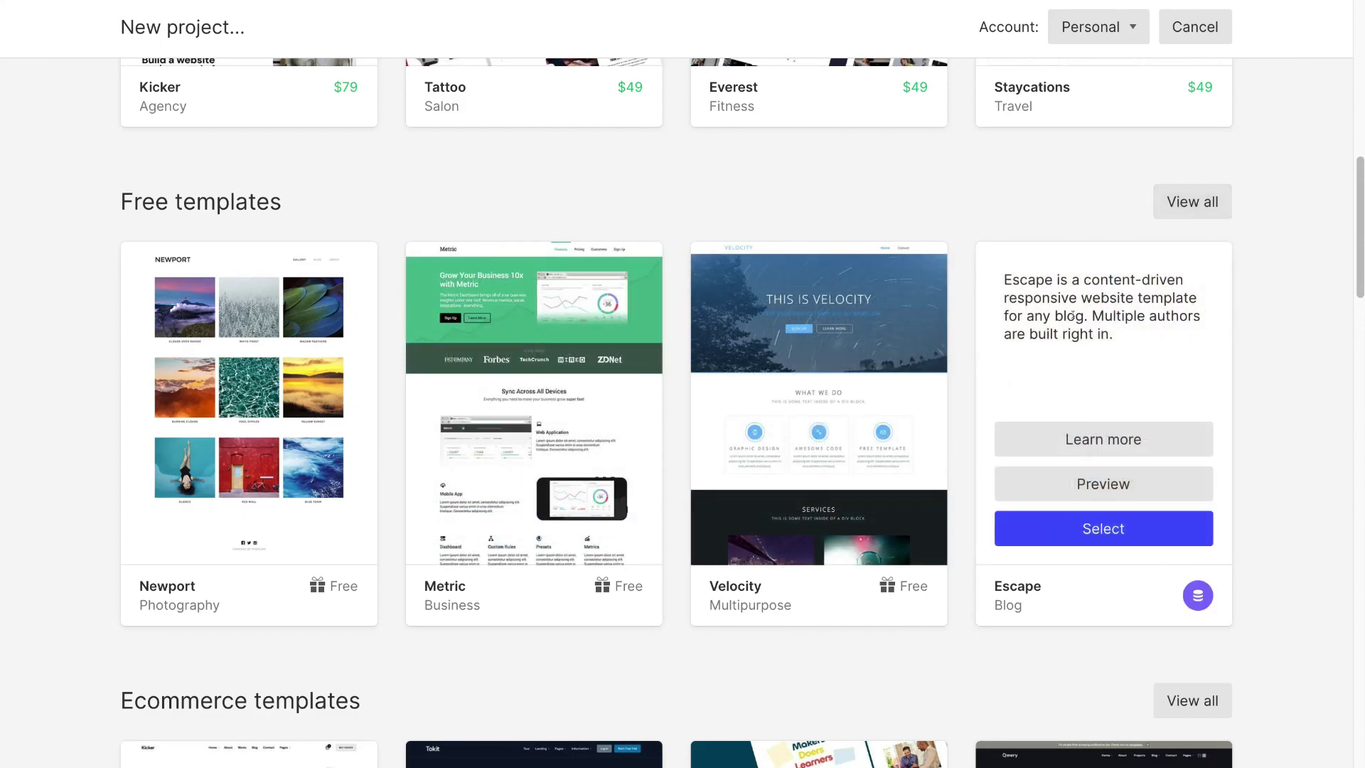
pyautogui.moveTo(579, 365)
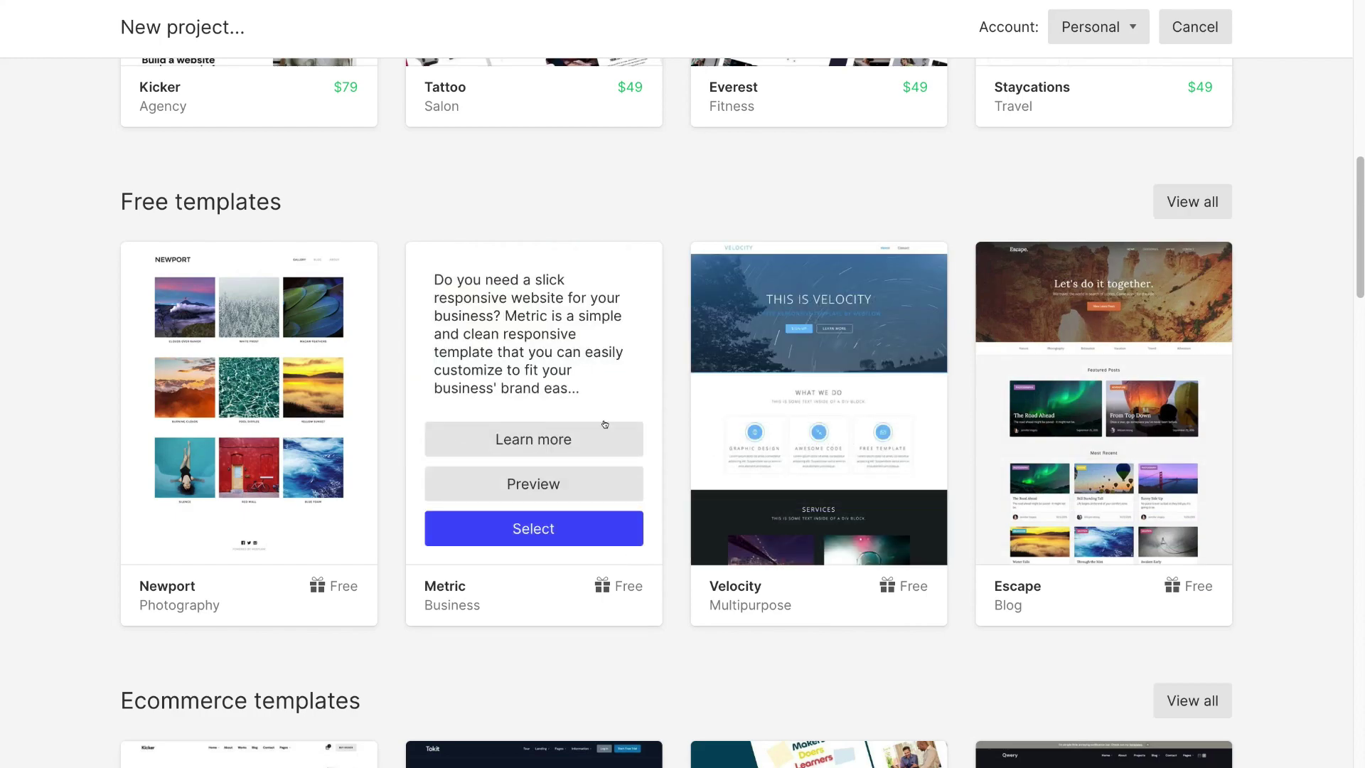
pyautogui.moveTo(702, 411)
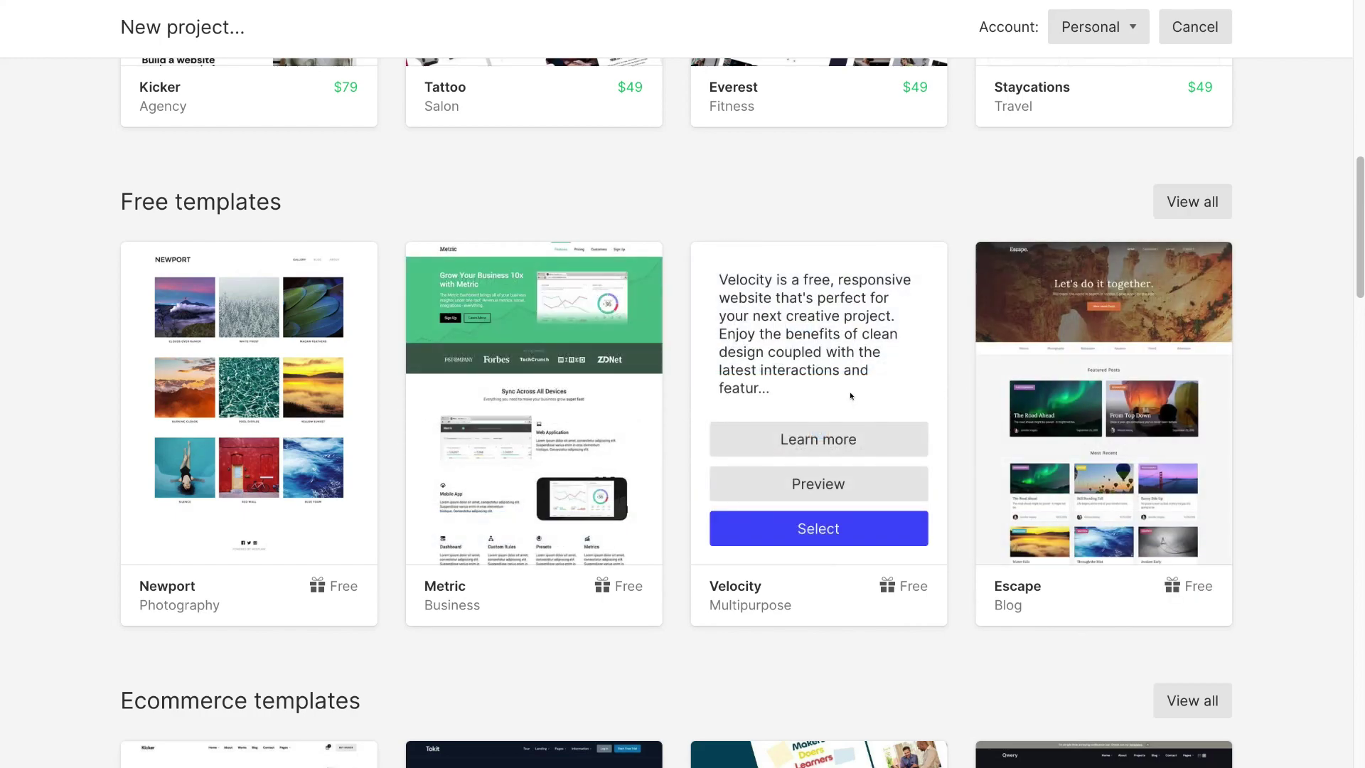
pyautogui.moveTo(529, 419)
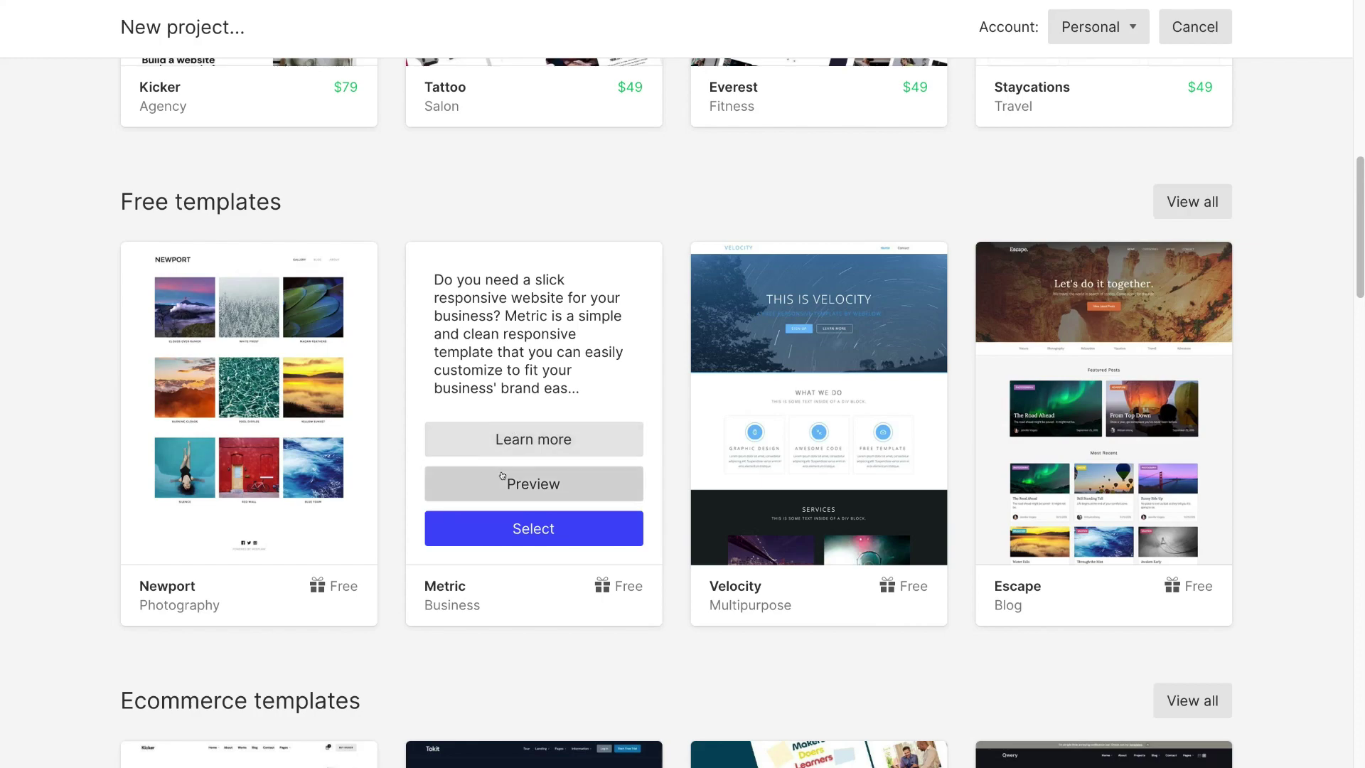
# - Create a project named "Stewart's Consulting" from the free Velocity template
pyautogui.moveTo(740, 469)
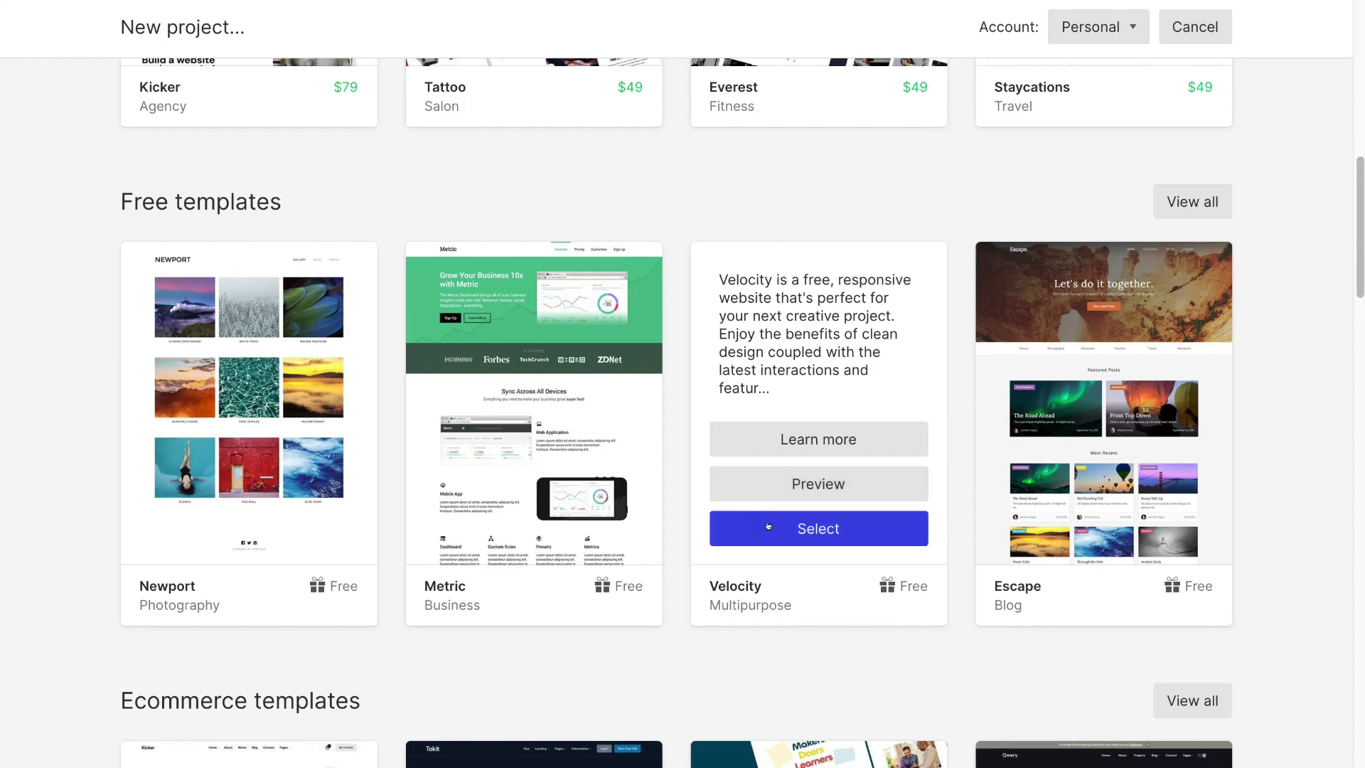
pyautogui.click(863, 529)
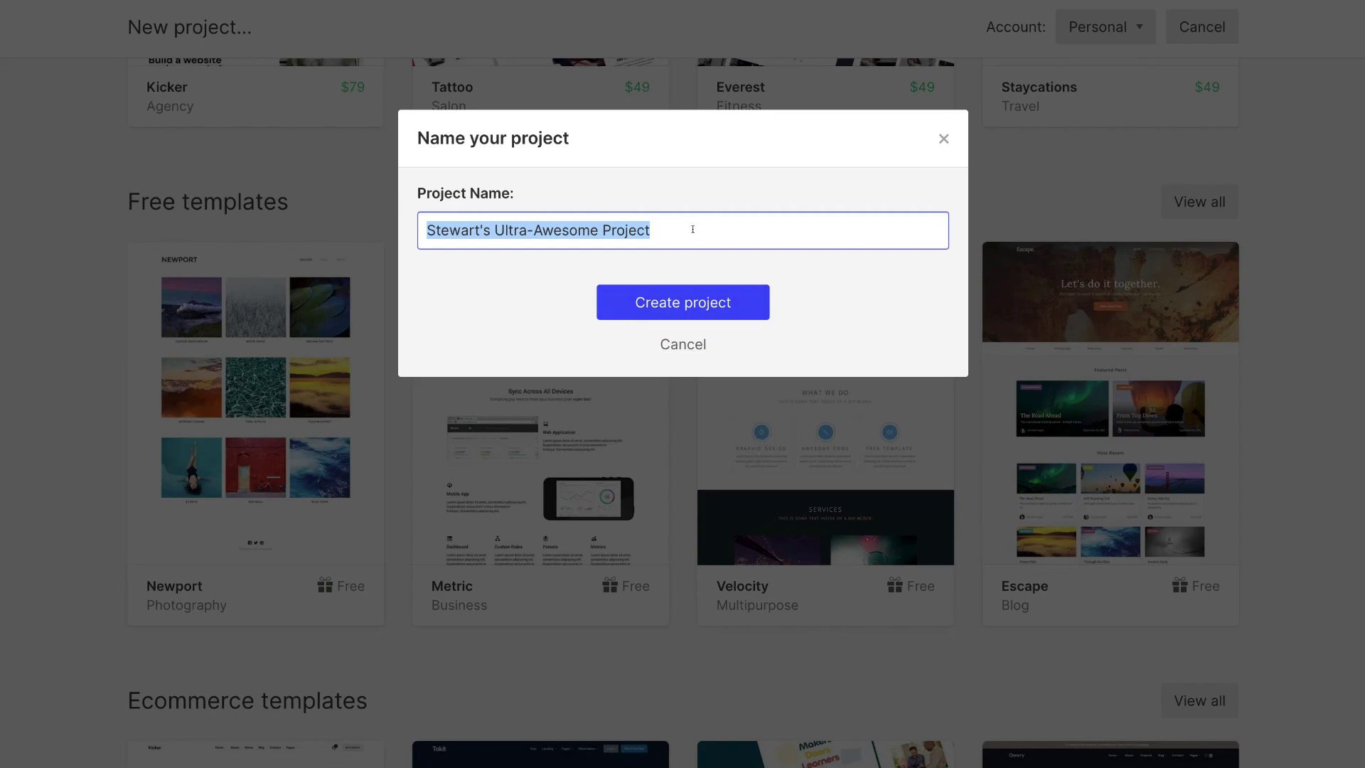
pyautogui.write("Stewart's Consulting")
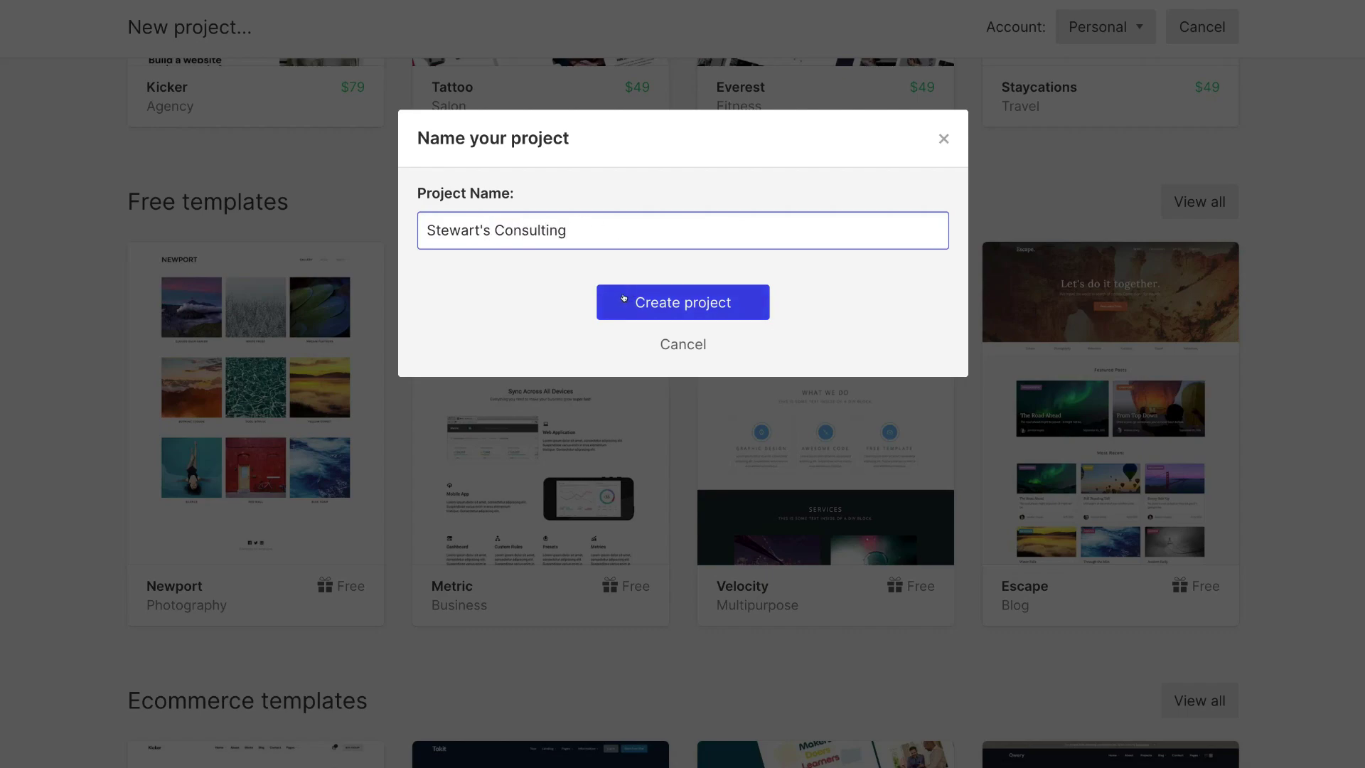
pyautogui.click(747, 311)
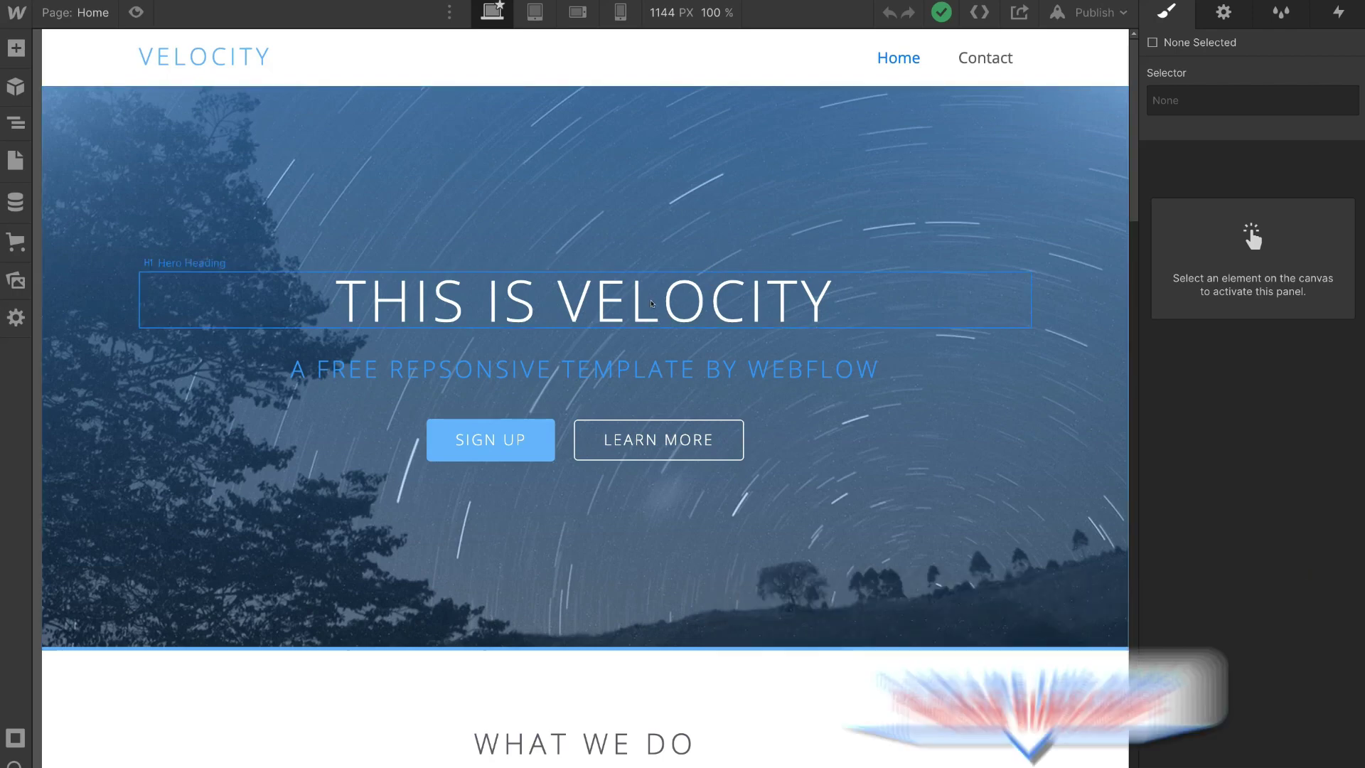
# - Replace the hero heading text with "STEWART'S CONSULTING"
pyautogui.click(652, 304)
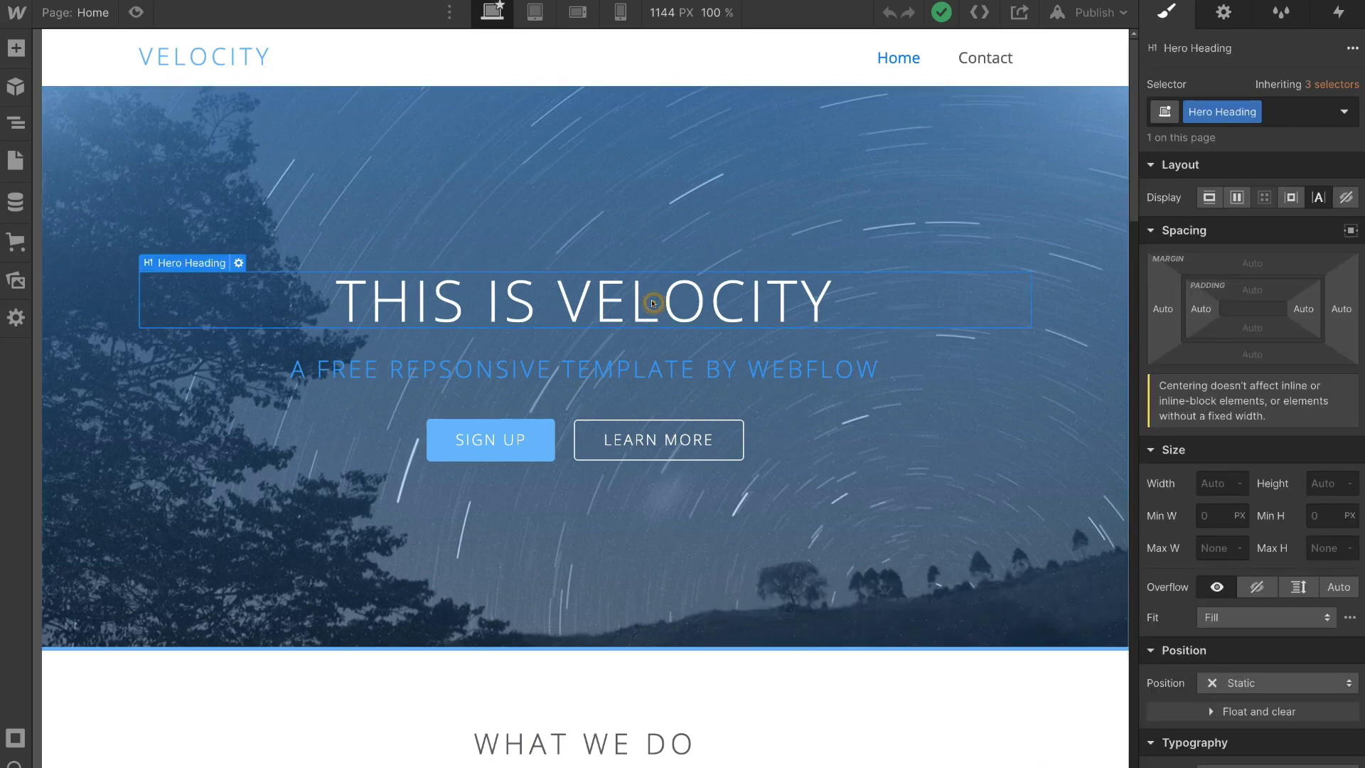
pyautogui.moveTo(818, 294); pyautogui.dragTo(346, 304)
pyautogui.write('STE')
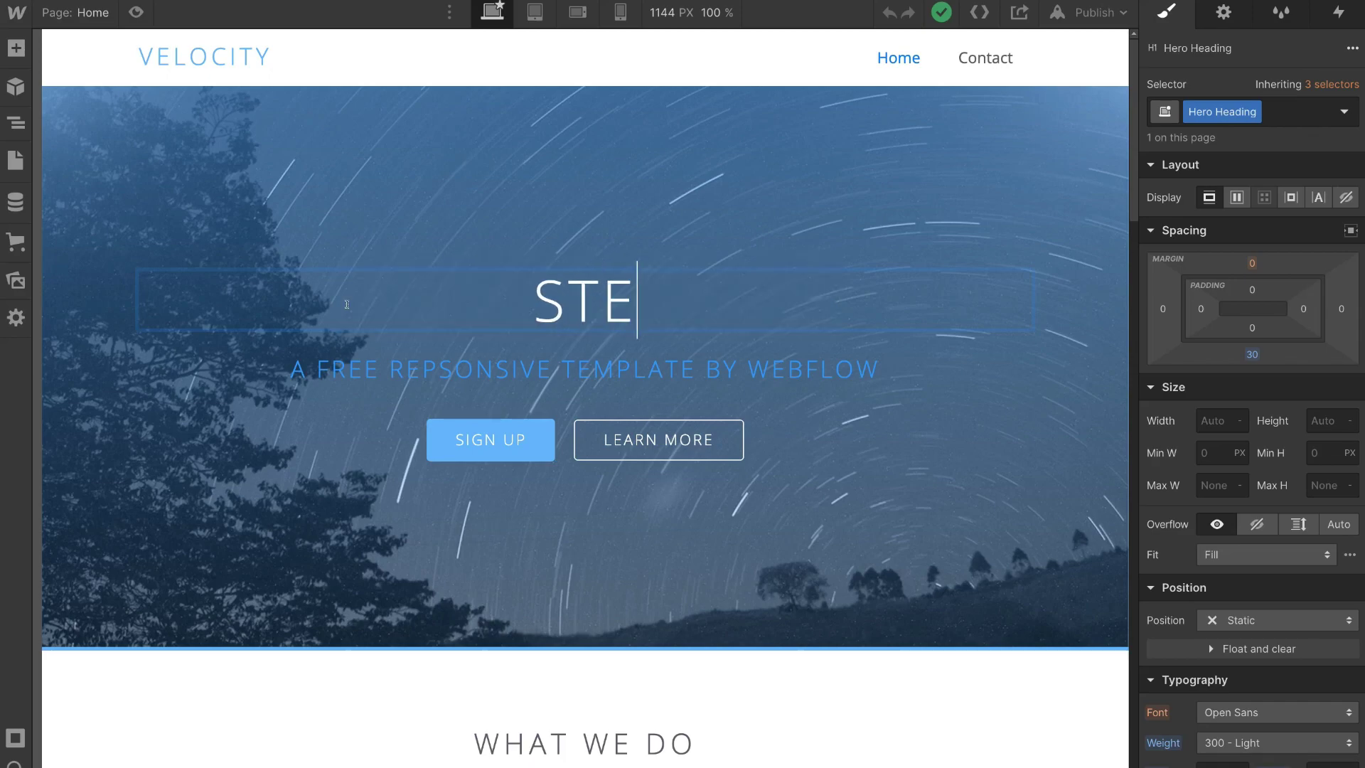
pyautogui.write("WART'S CONSULTING")
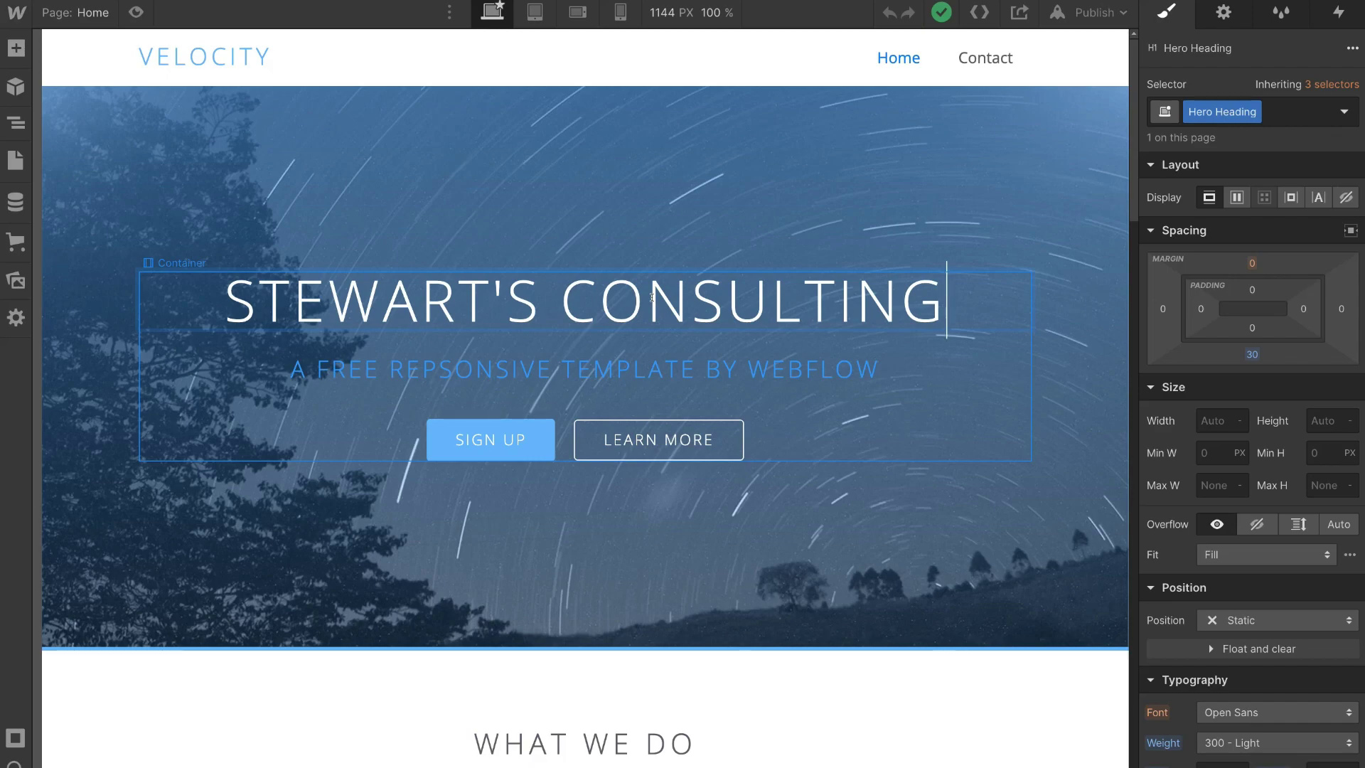
pyautogui.press('Escape')
pyautogui.click(732, 230)
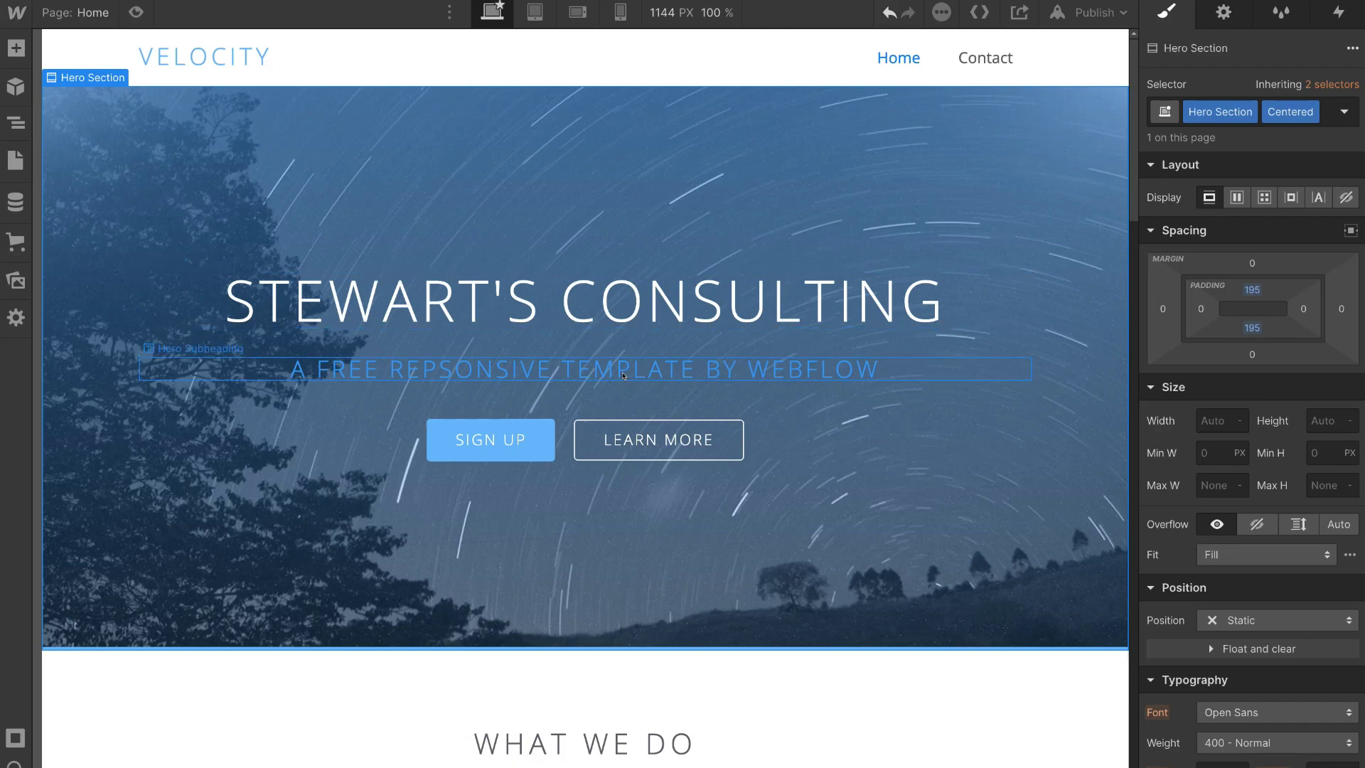
# - Change the text of the hero's Sign Up button to "GET STARTED"
pyautogui.doubleClick(774, 370)
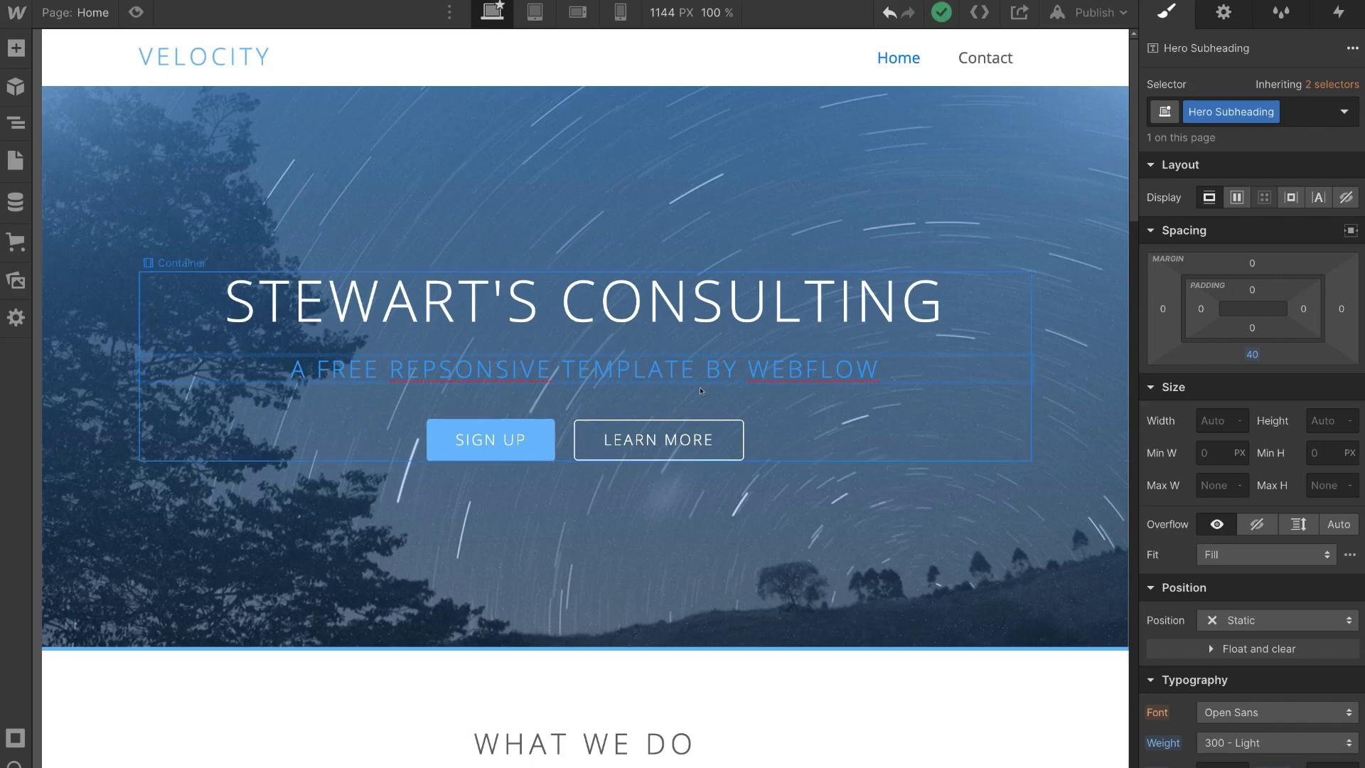
pyautogui.click(519, 444)
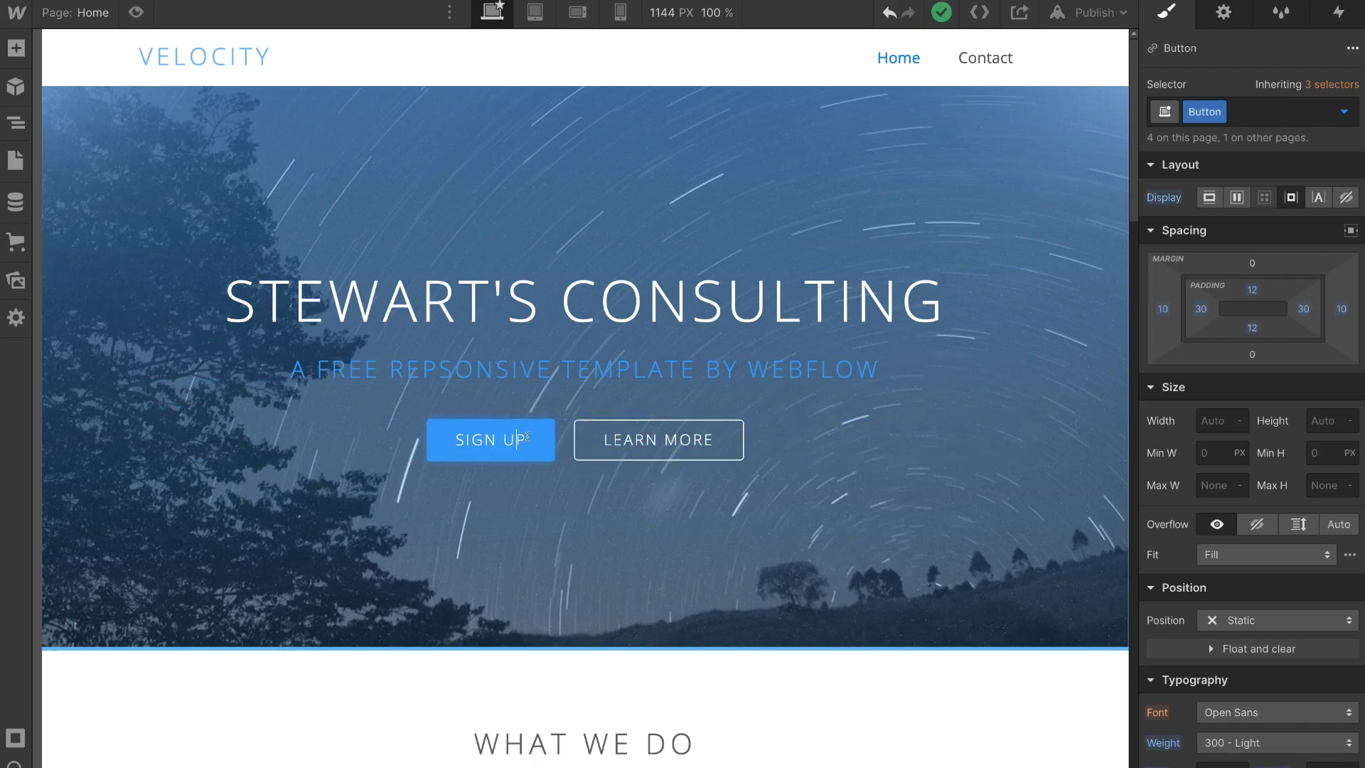
pyautogui.moveTo(528, 439); pyautogui.dragTo(453, 440)
pyautogui.write('GET STARTED')
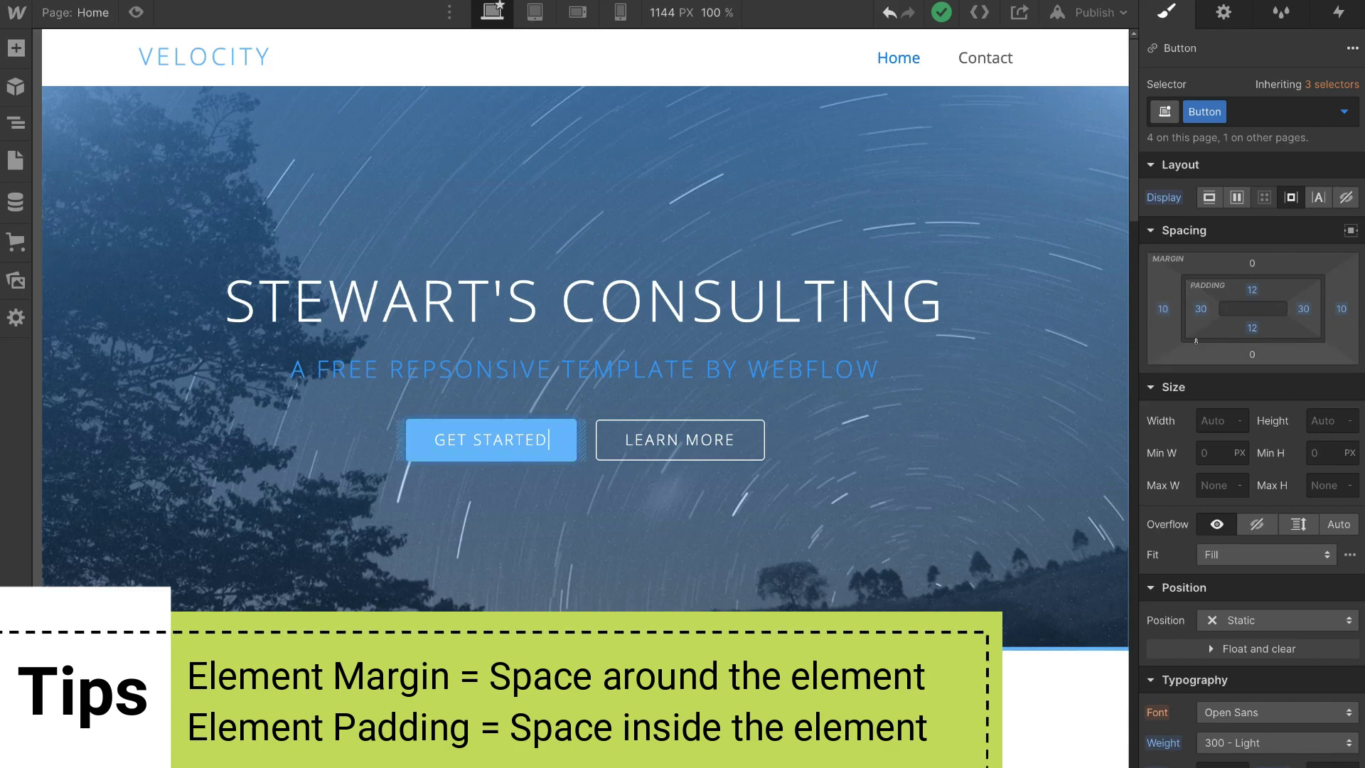
# - Set the bottom and top margins of the Get Started button to 20 px each
pyautogui.click(1250, 353)
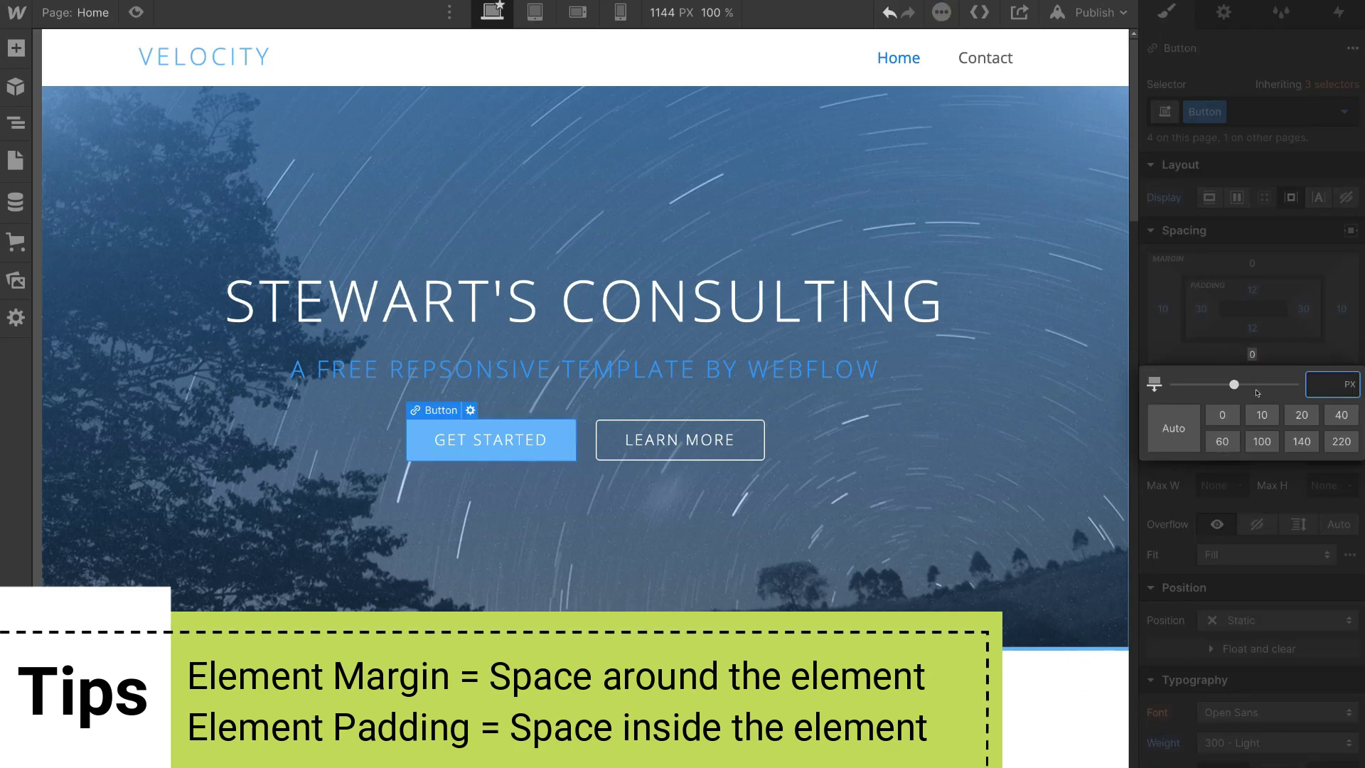
pyautogui.click(1292, 412)
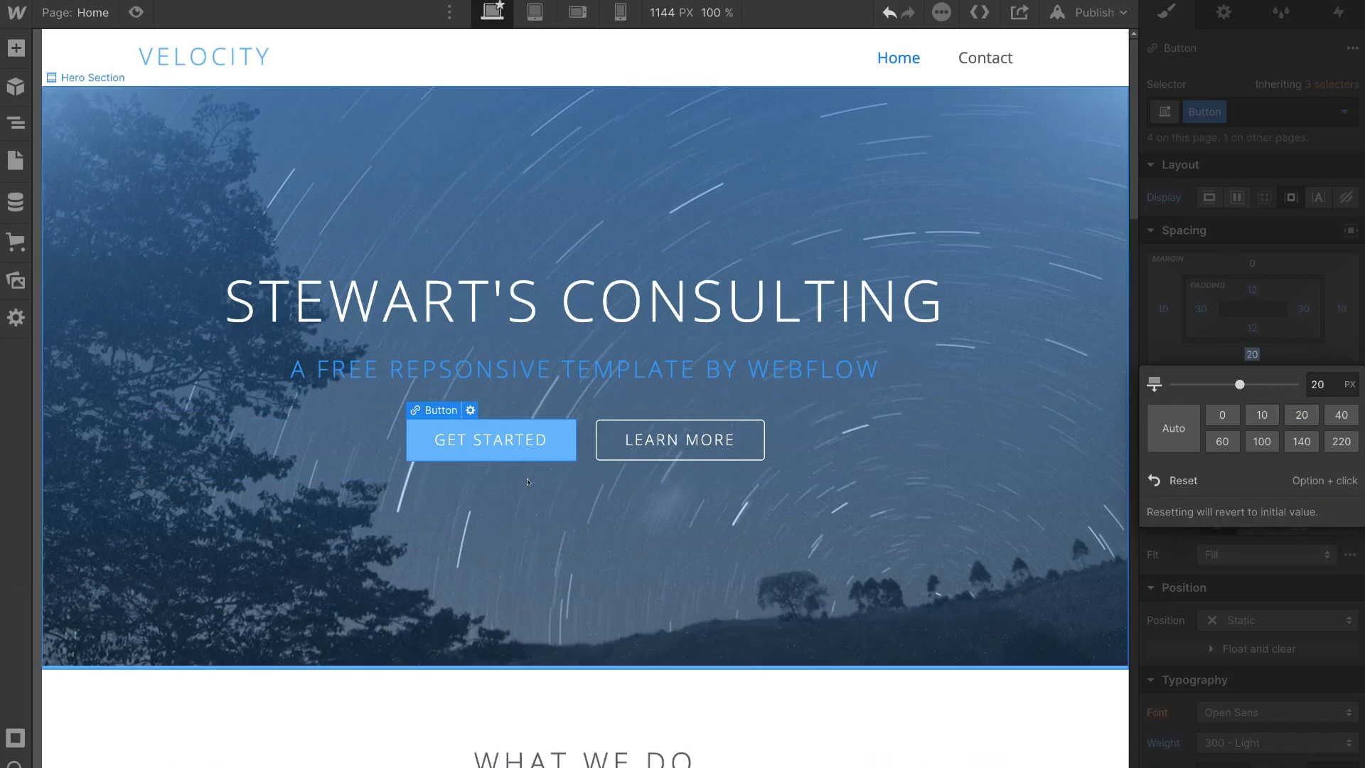
pyautogui.click(1193, 316)
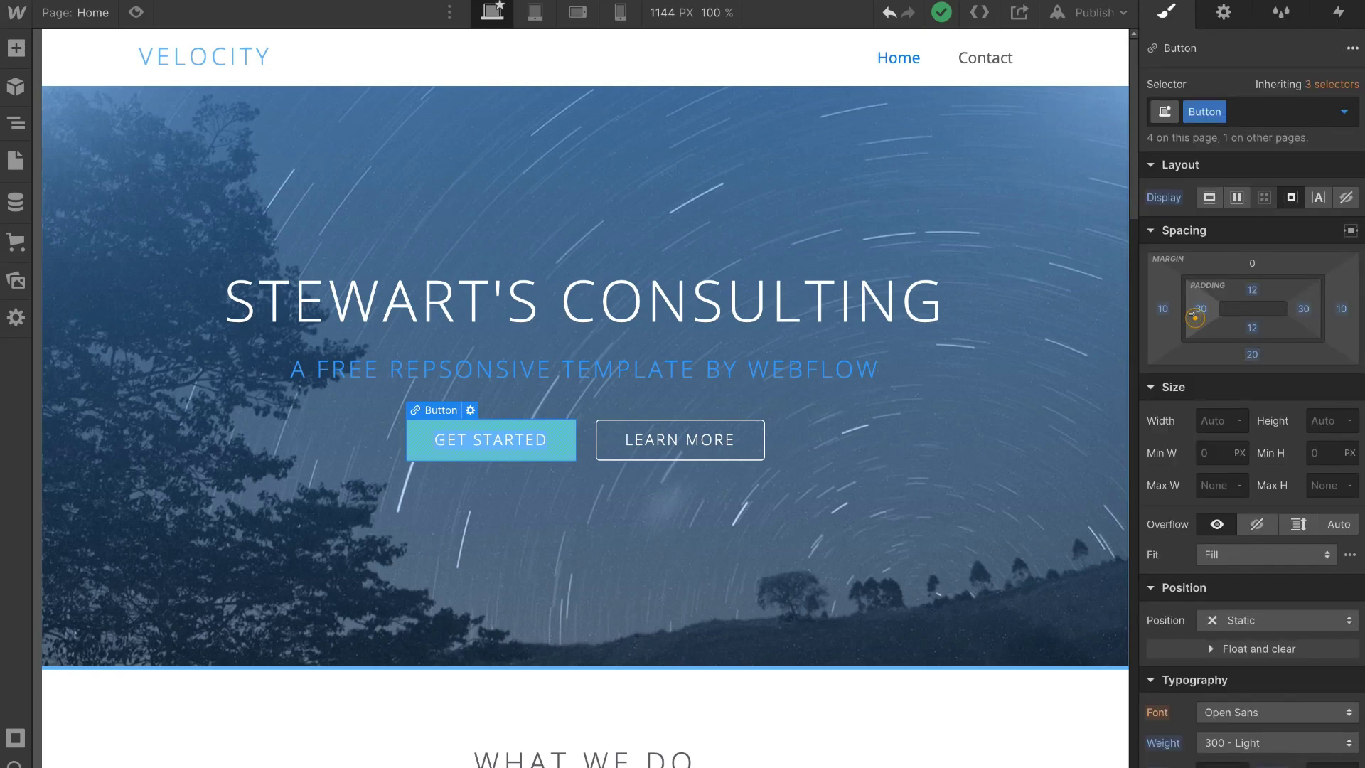
pyautogui.click(1249, 263)
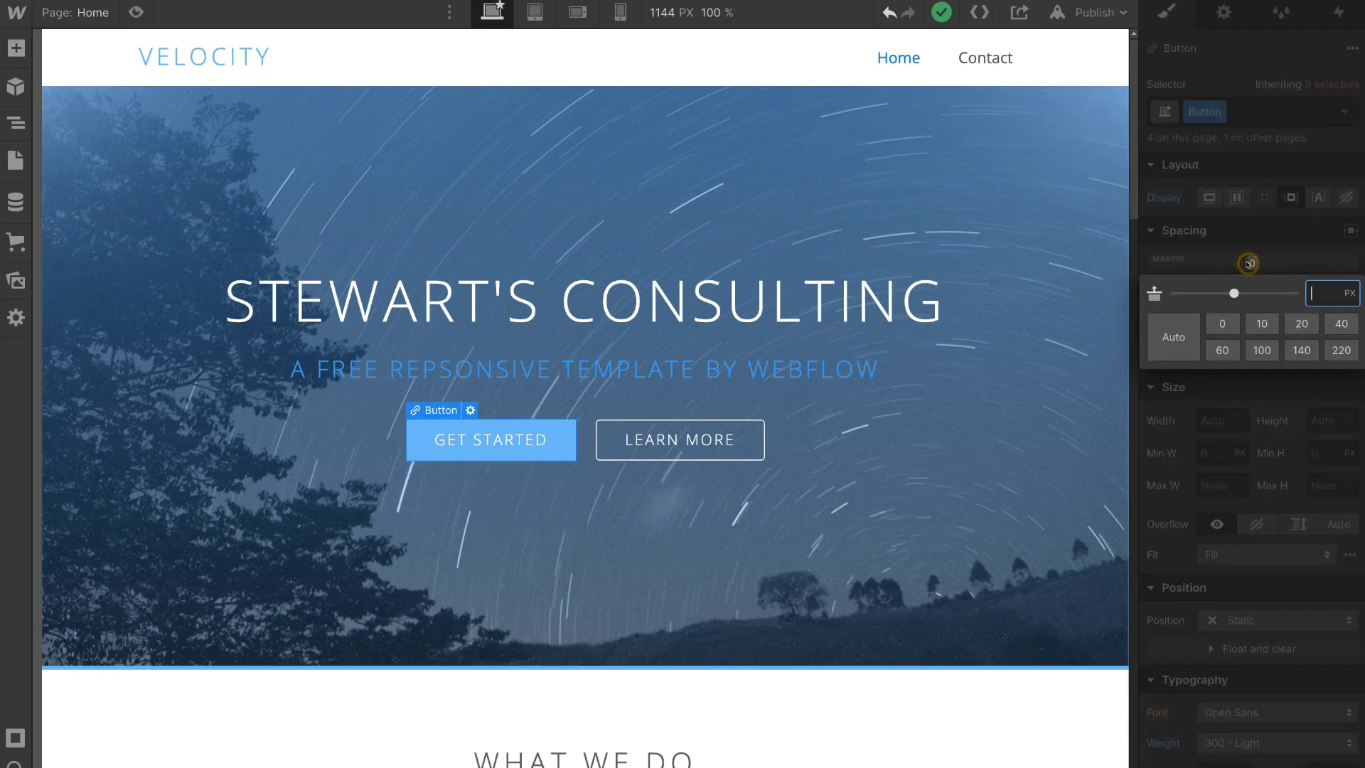
pyautogui.click(1301, 324)
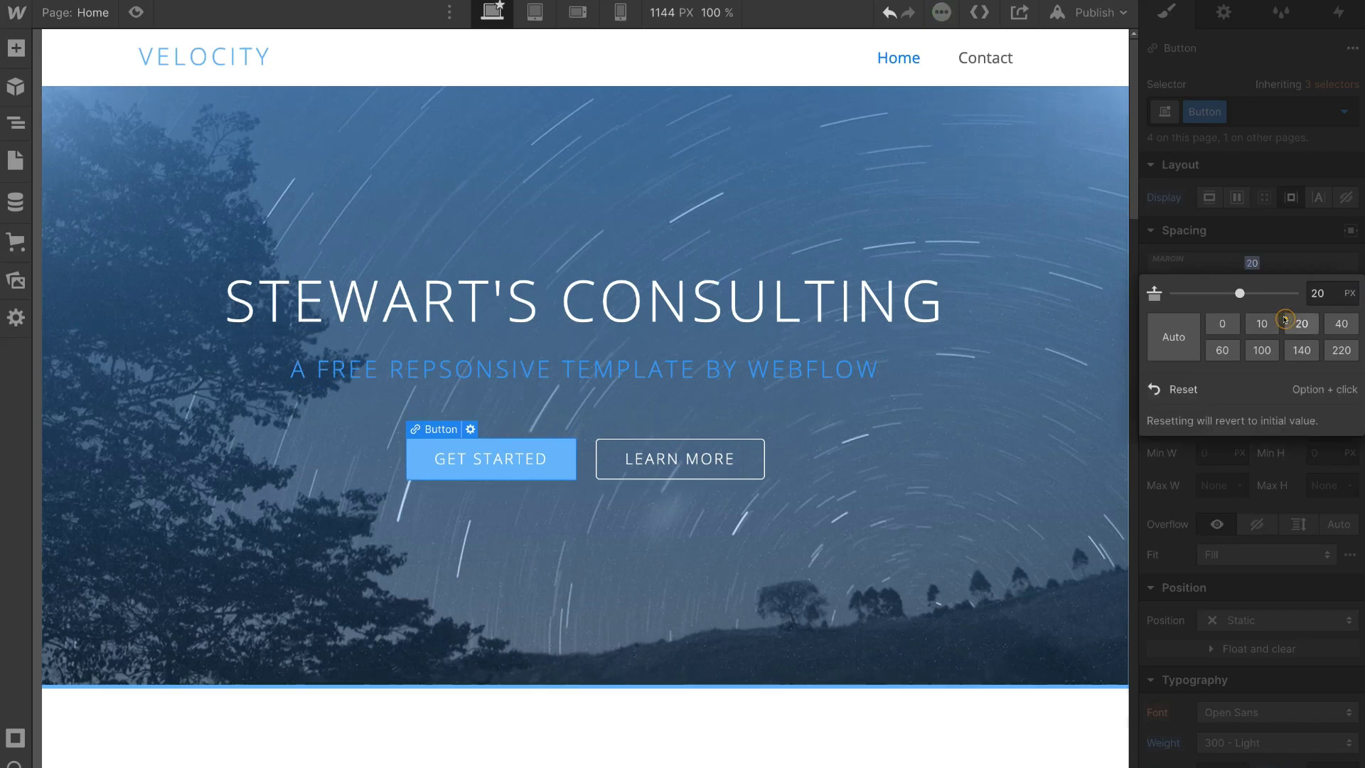
pyautogui.click(1204, 232)
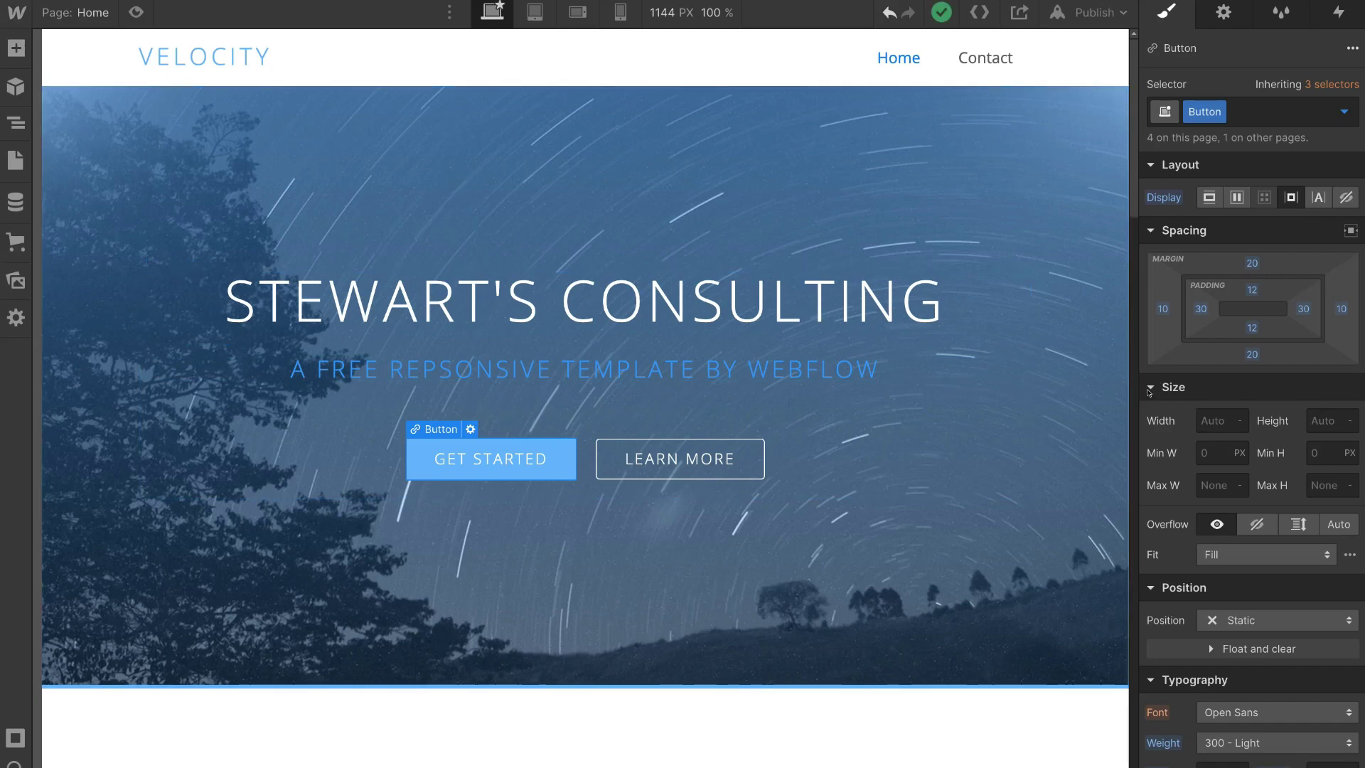
# - Inspect the typography and background settings of the Get Started button, Learn More button, hero subheading and hero heading
pyautogui.scroll(-5, 1150, 388)
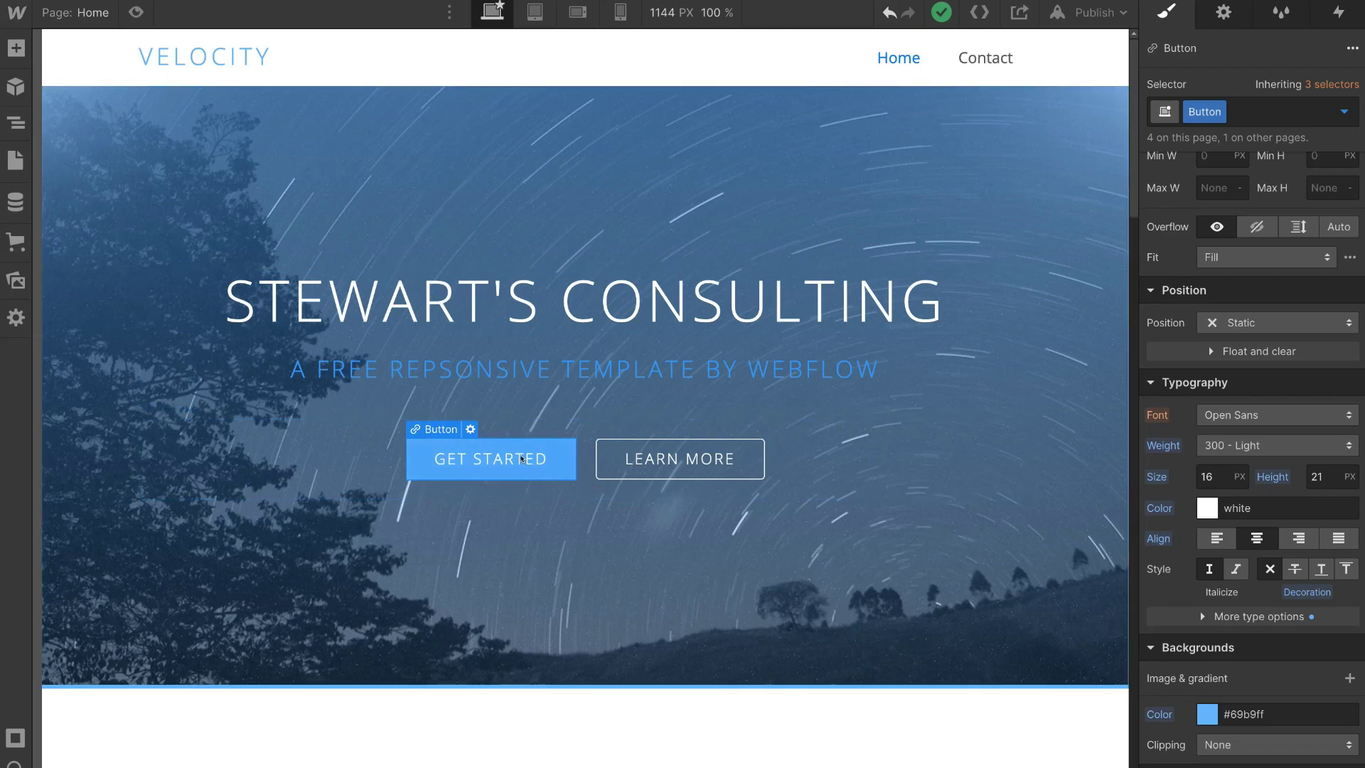
pyautogui.click(675, 458)
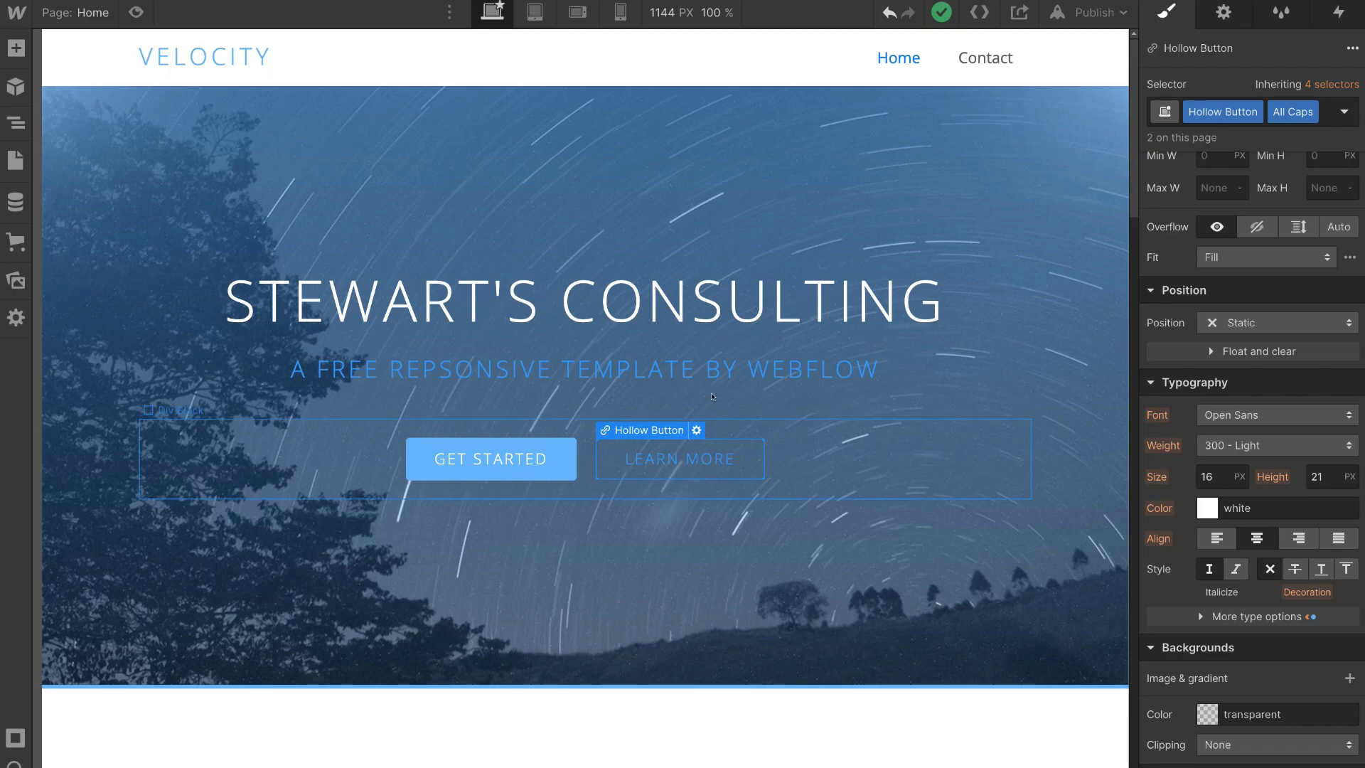
pyautogui.click(681, 367)
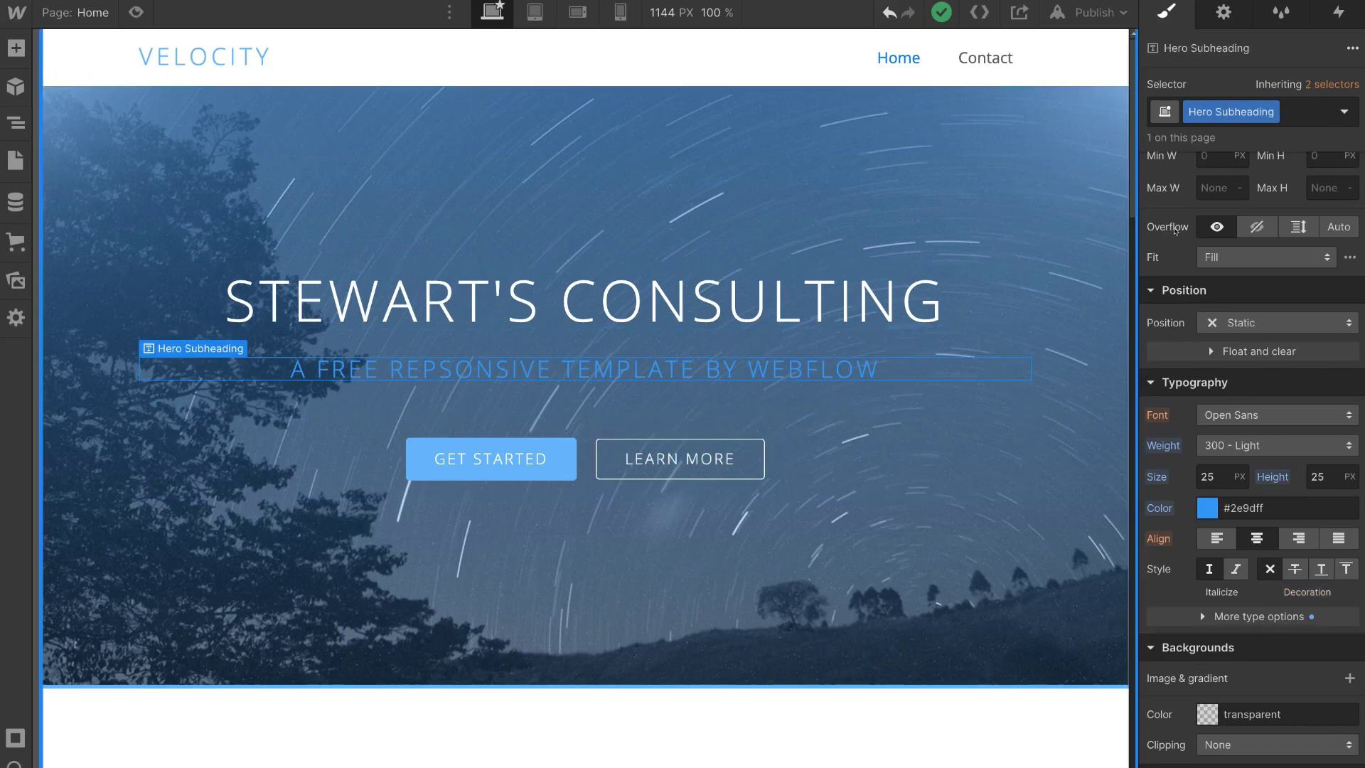
pyautogui.click(837, 305)
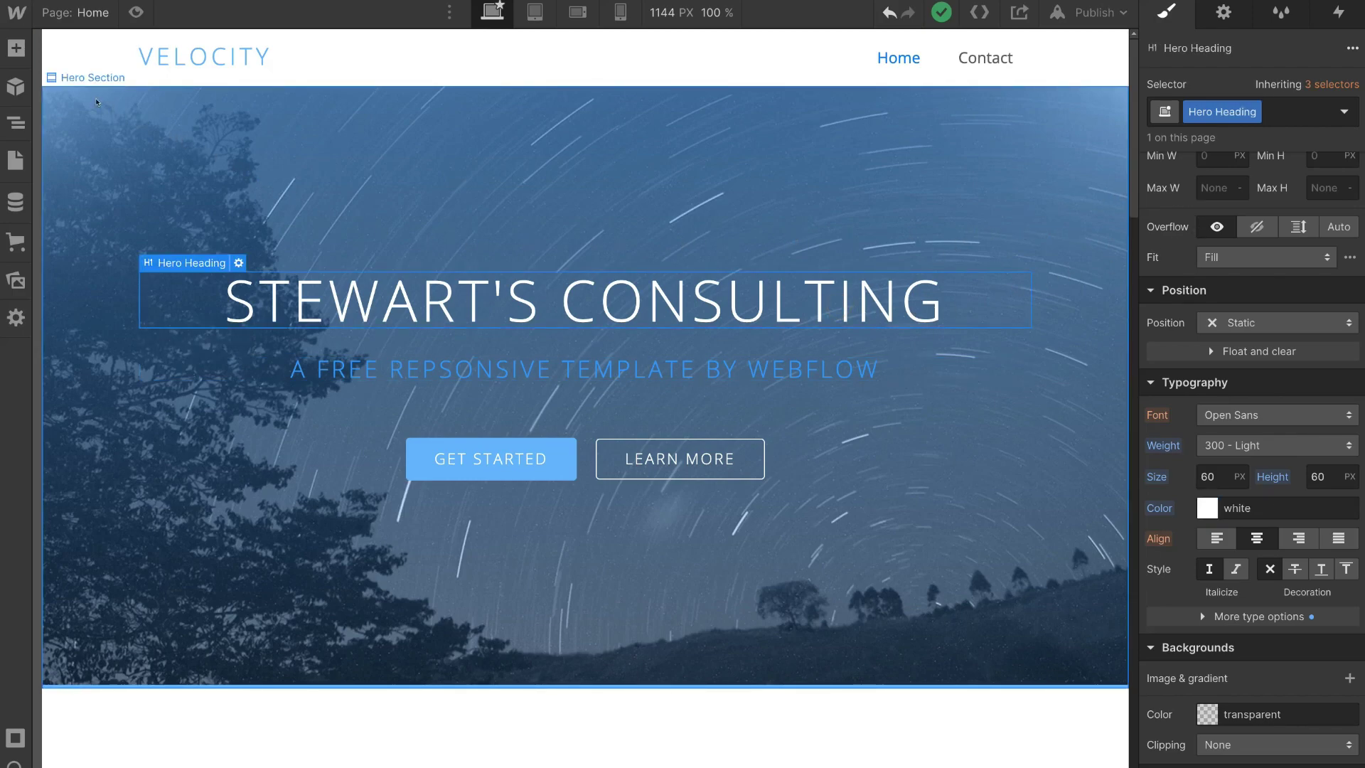
# - Add a paragraph below the hero buttons and set its text colour to White Smoke (#edeff2)
pyautogui.click(15, 48)
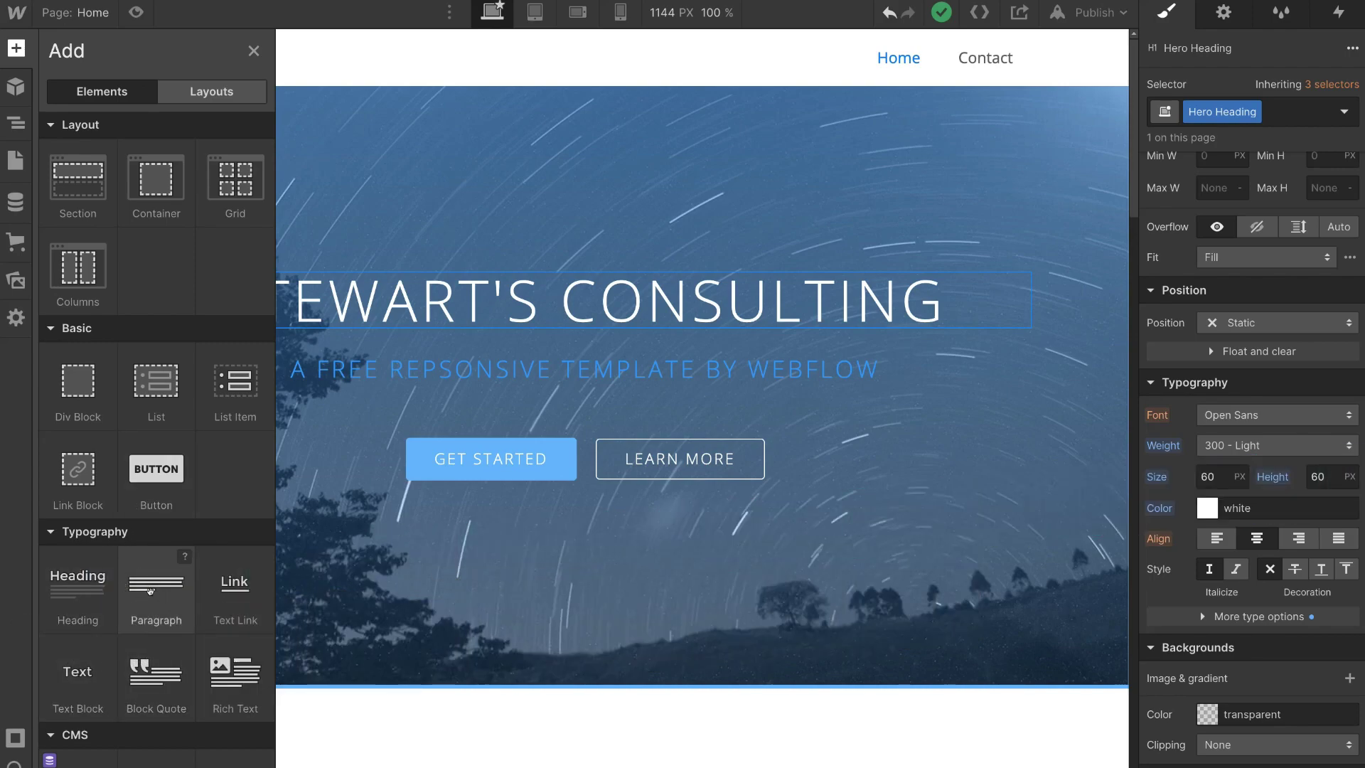
pyautogui.moveTo(150, 590); pyautogui.dragTo(629, 533)
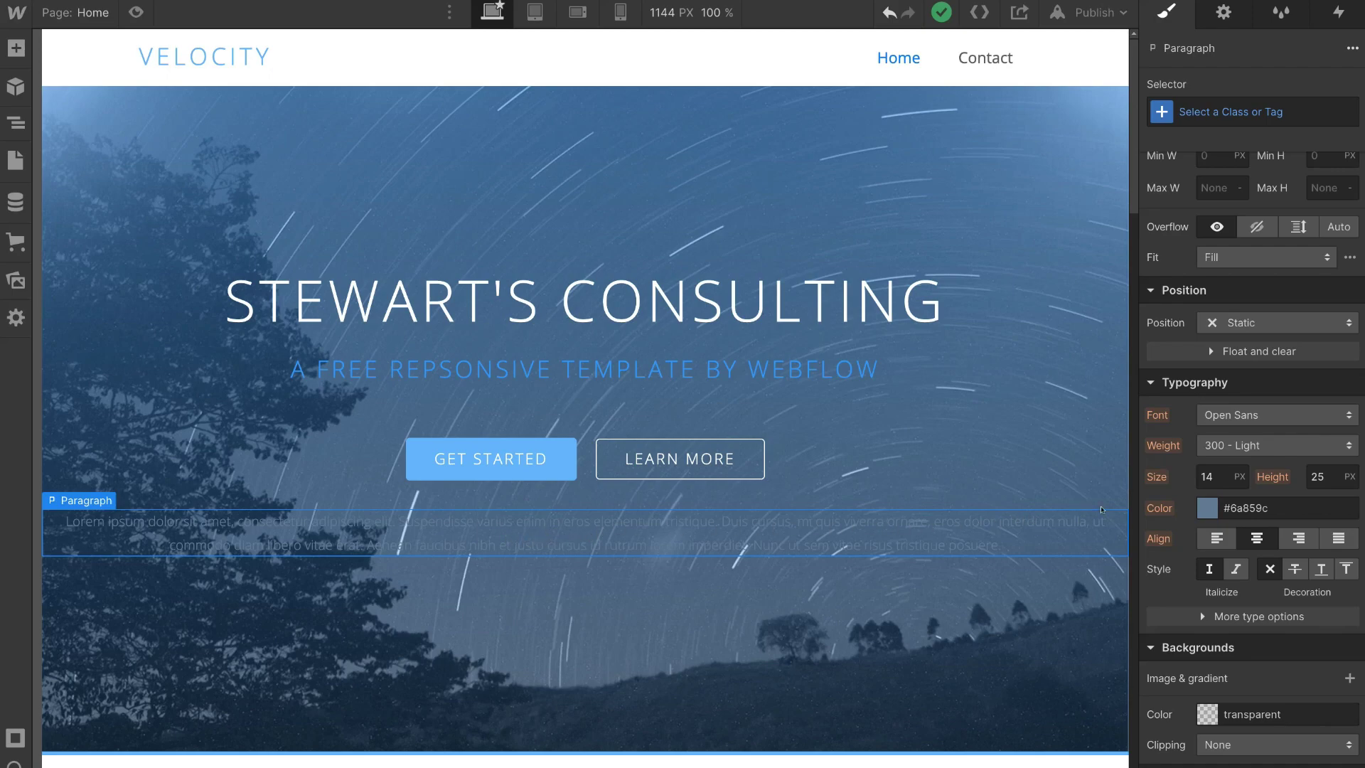
pyautogui.click(1211, 506)
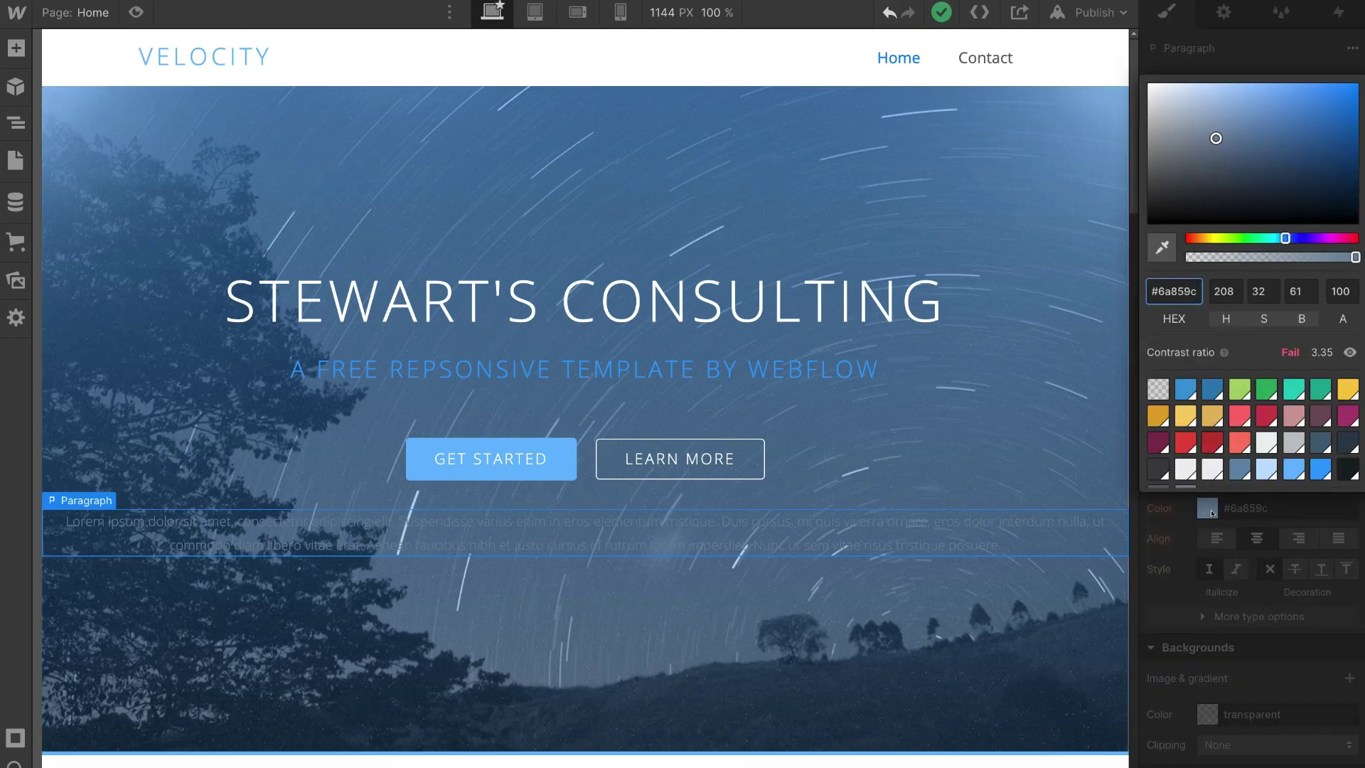
pyautogui.click(1210, 469)
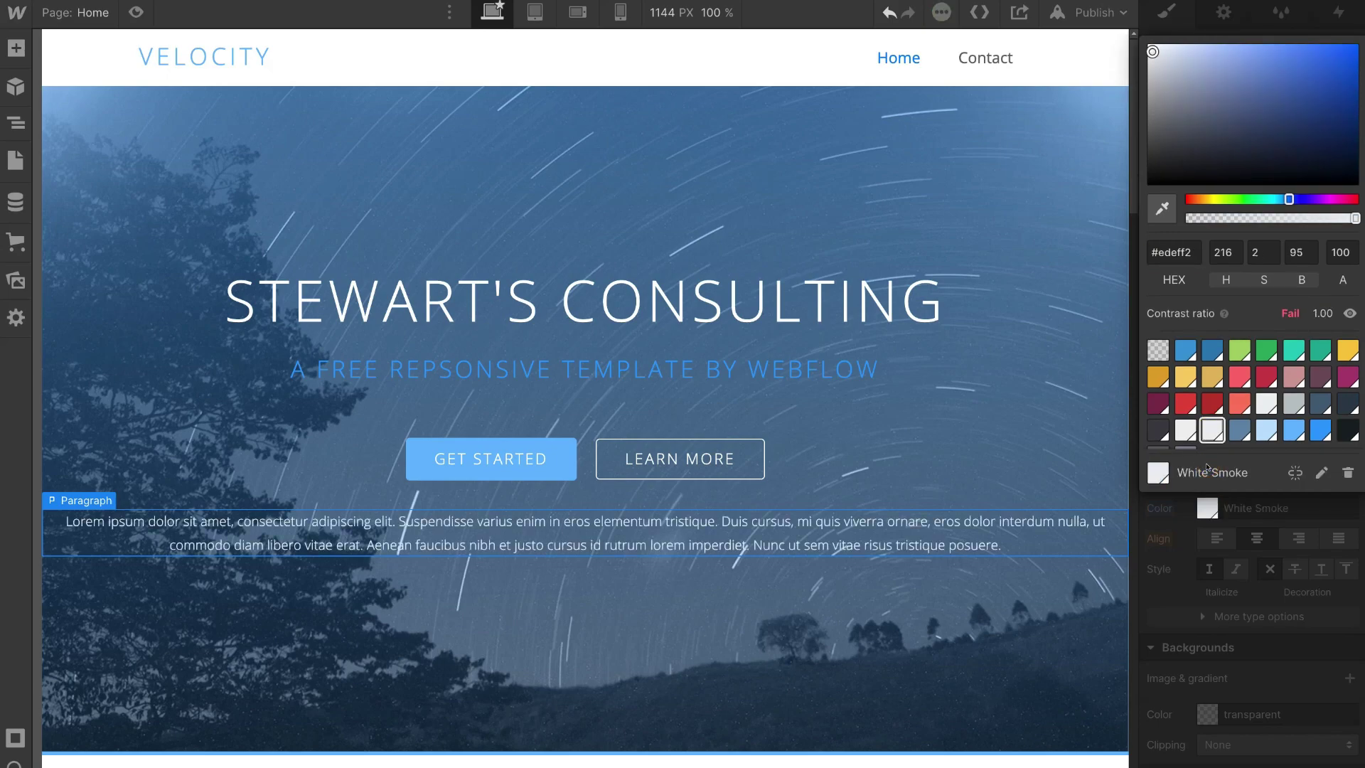
# - Add a container to the hero section directly below the White Smoke paragraph
pyautogui.click(1073, 619)
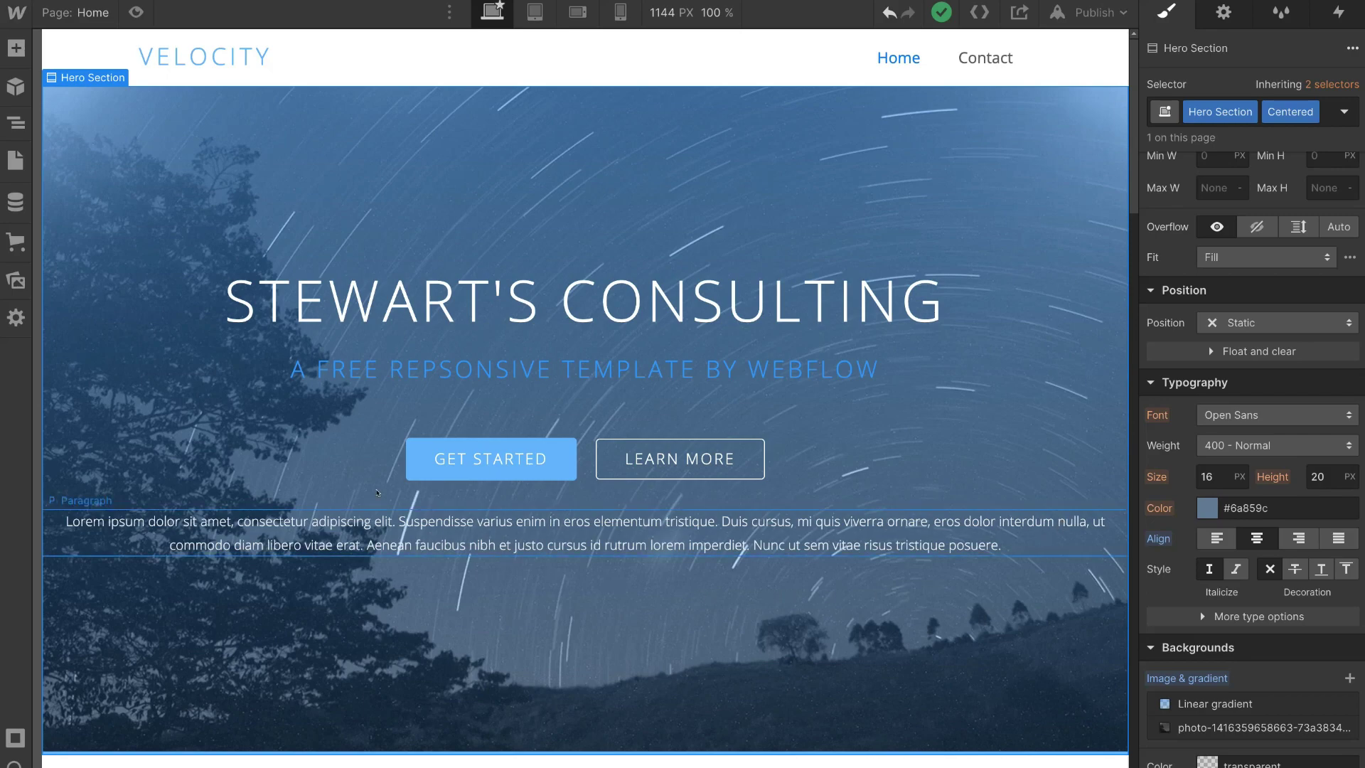
pyautogui.click(16, 48)
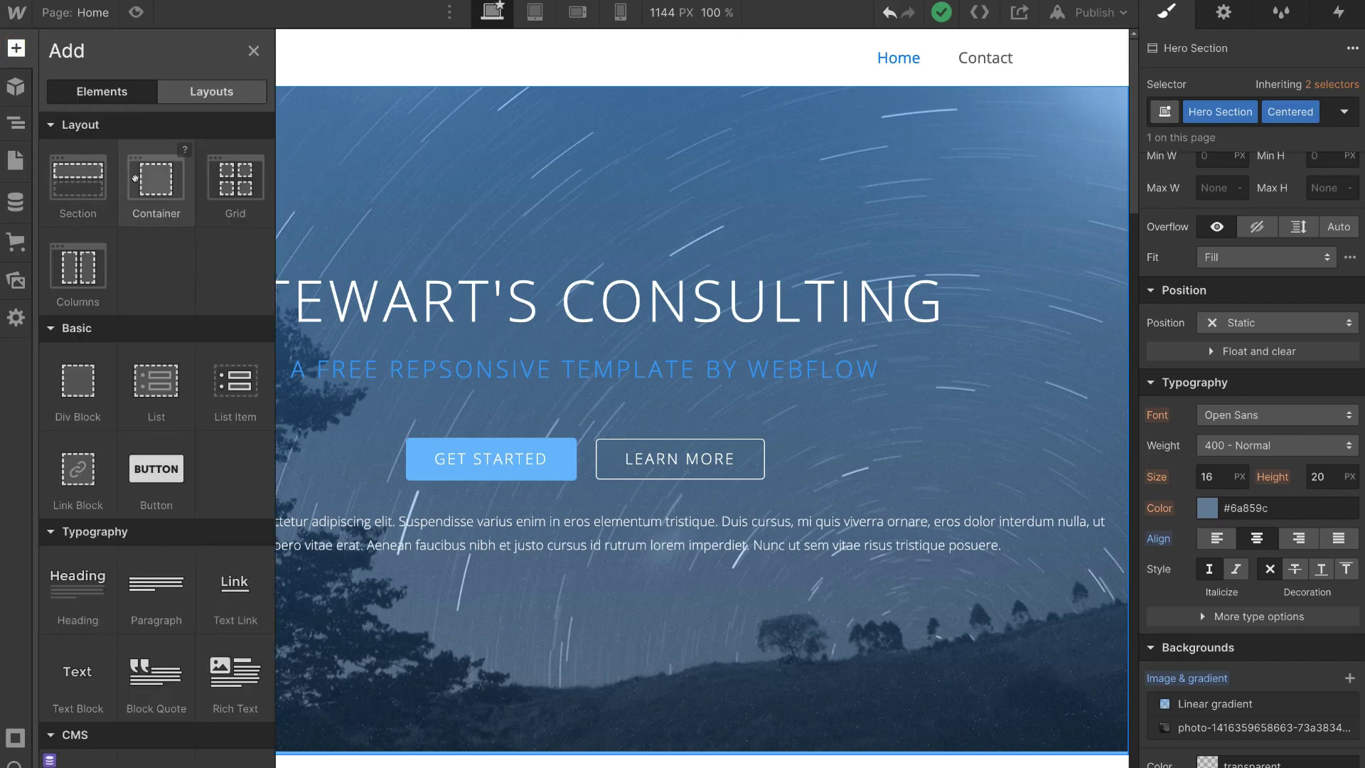
pyautogui.moveTo(135, 178); pyautogui.dragTo(535, 583)
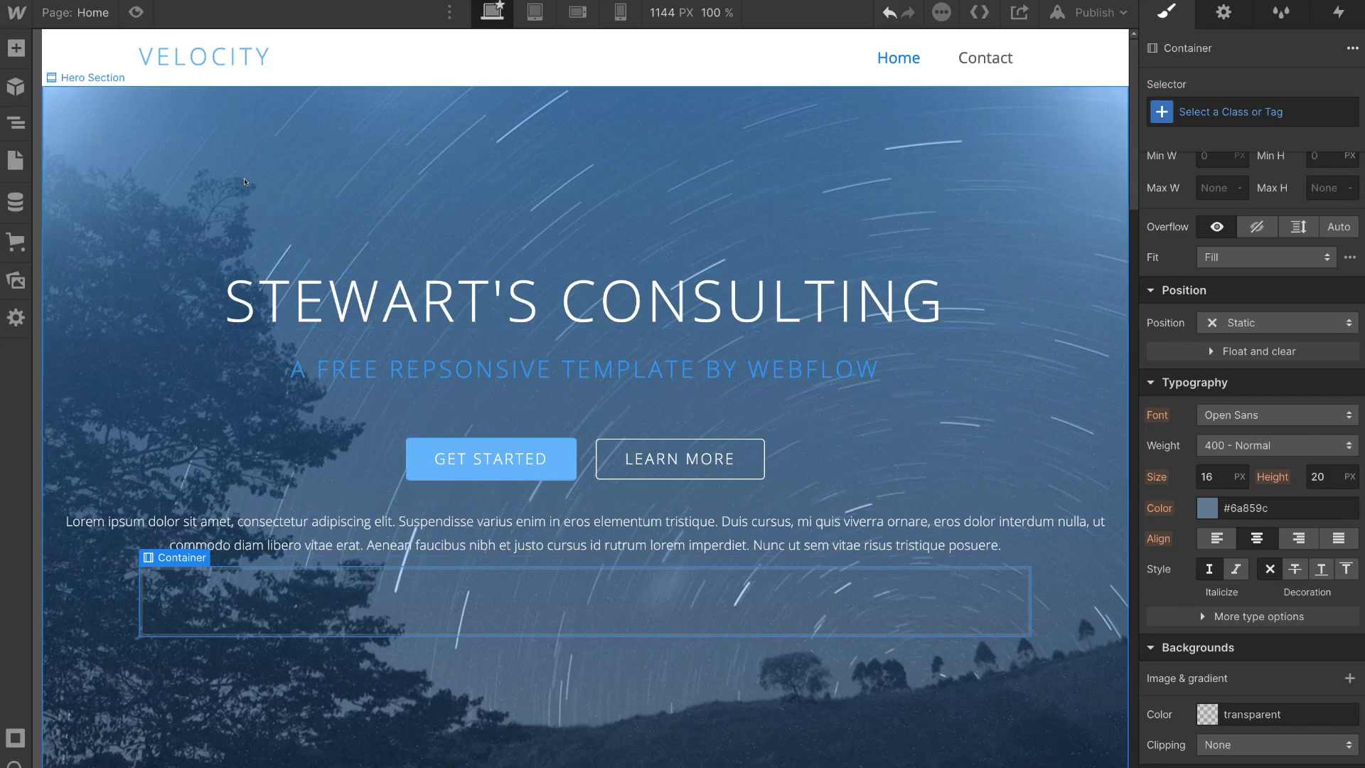
# - Place a paragraph inside the new hero container and a button beneath it, keeping the button's default link settings
pyautogui.click(9, 49)
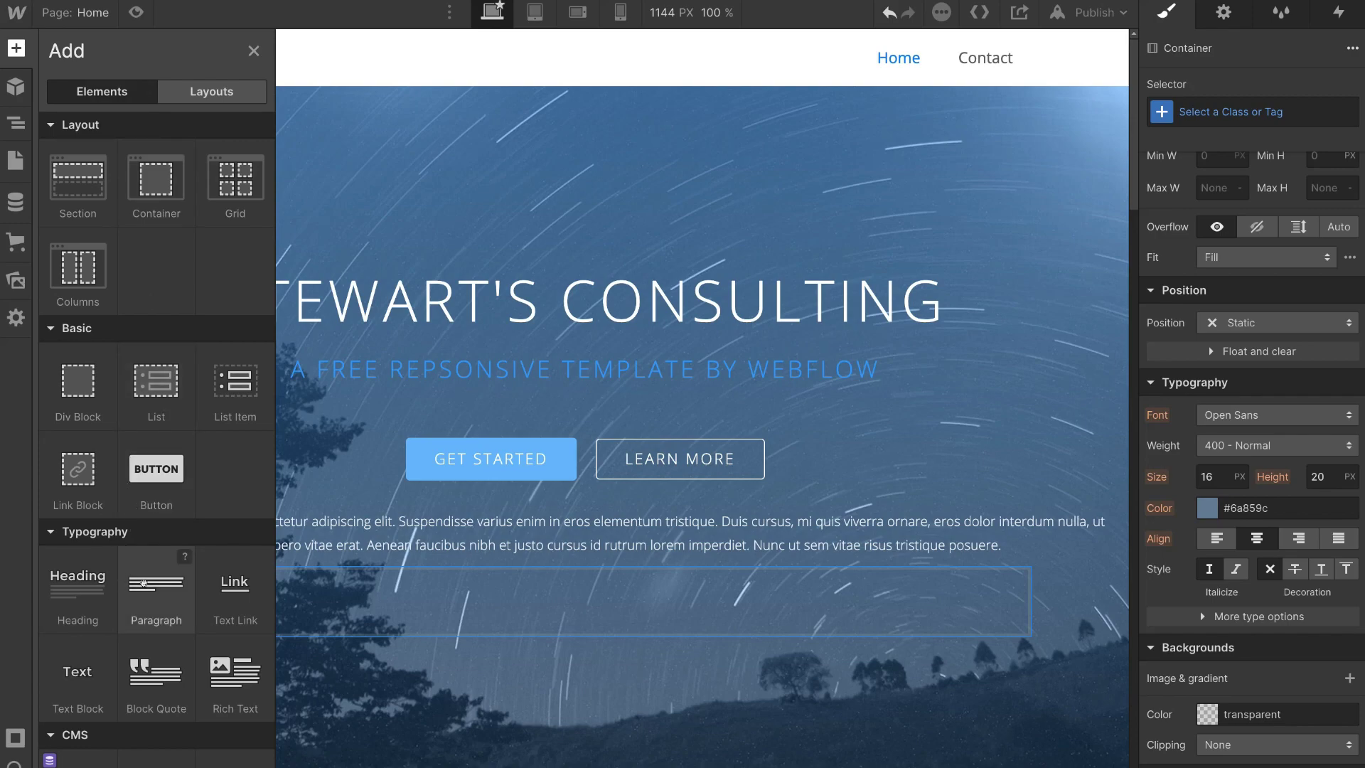
pyautogui.moveTo(157, 583); pyautogui.dragTo(581, 590)
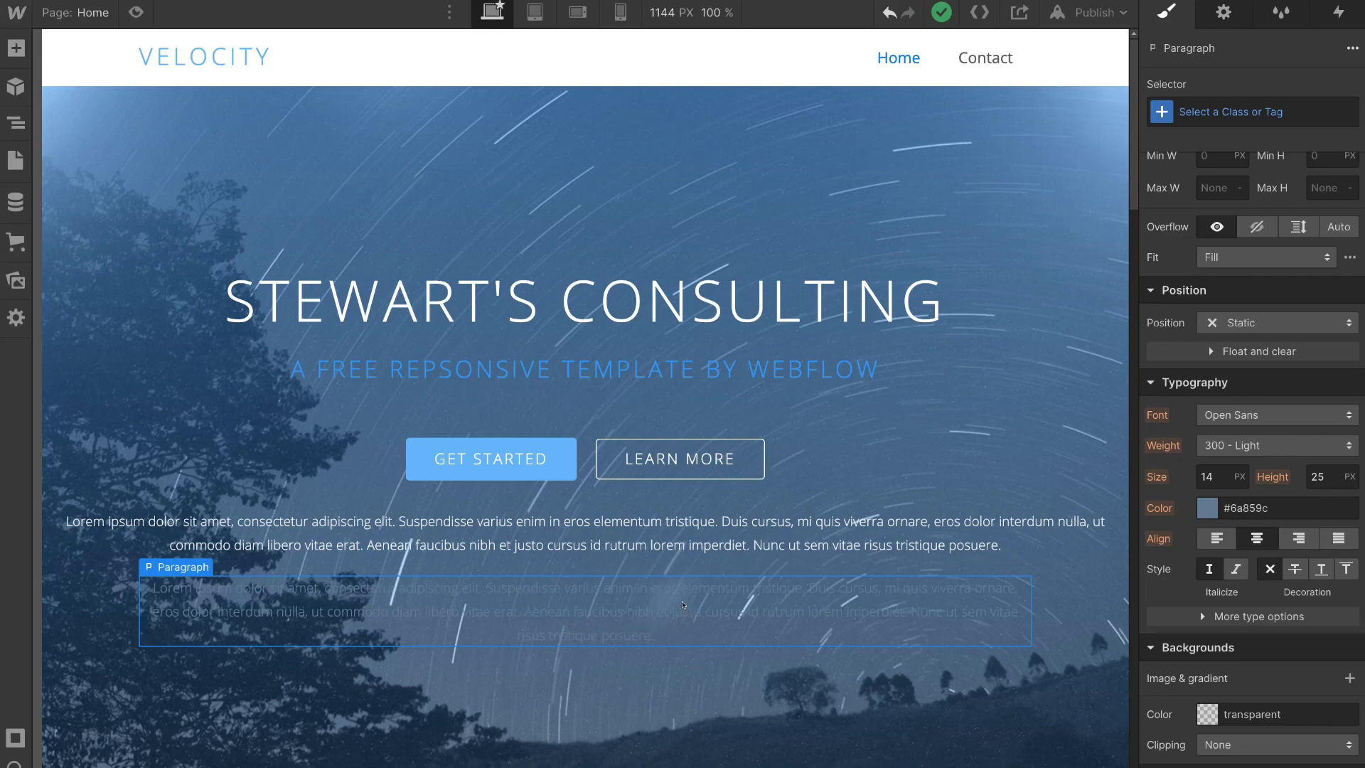
pyautogui.click(15, 48)
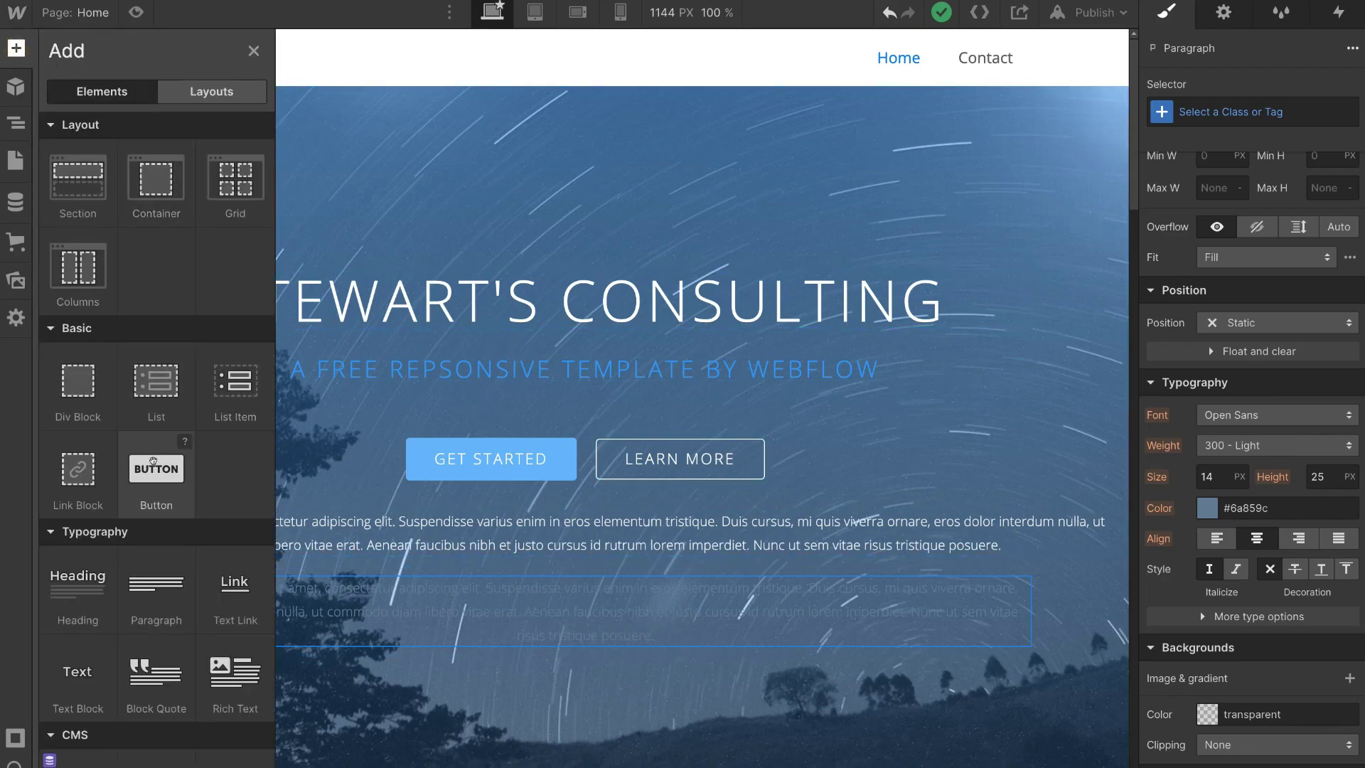
pyautogui.moveTo(152, 462); pyautogui.dragTo(592, 640)
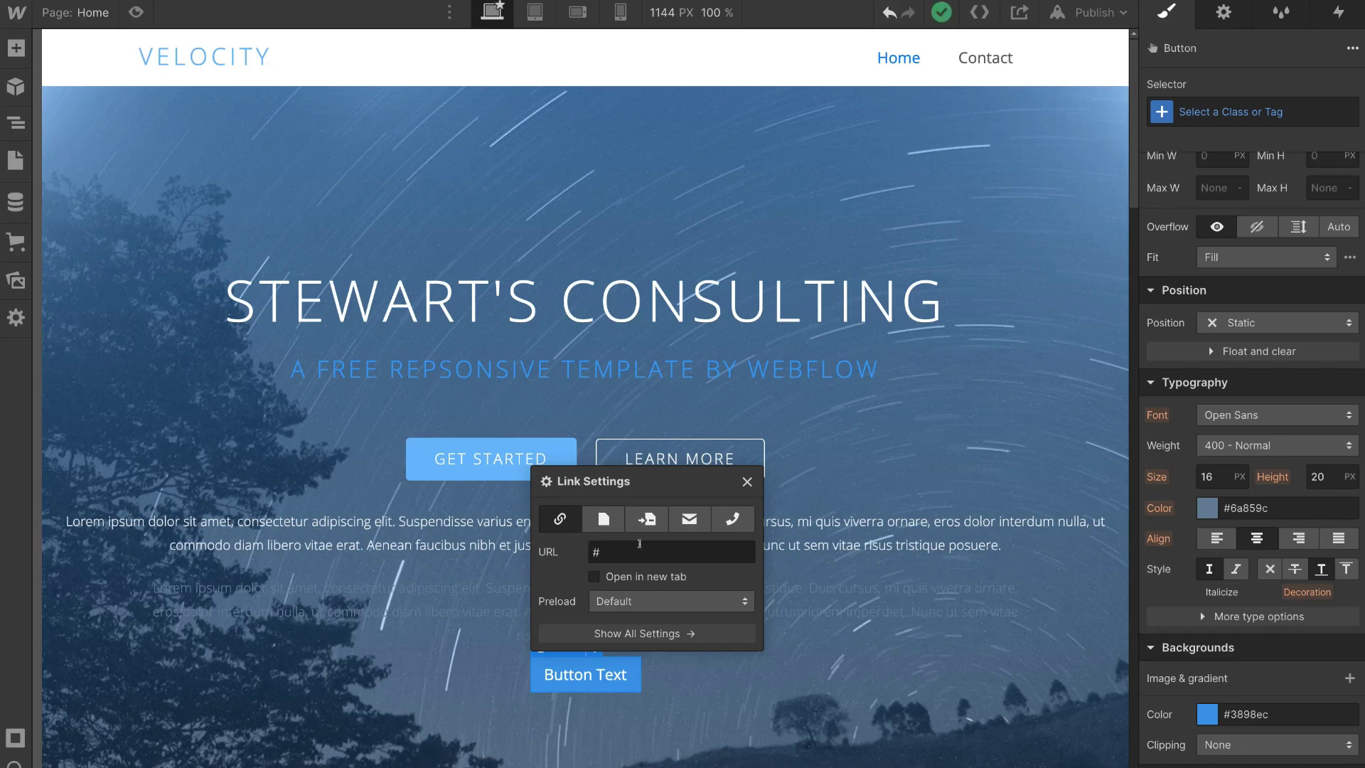
pyautogui.click(747, 482)
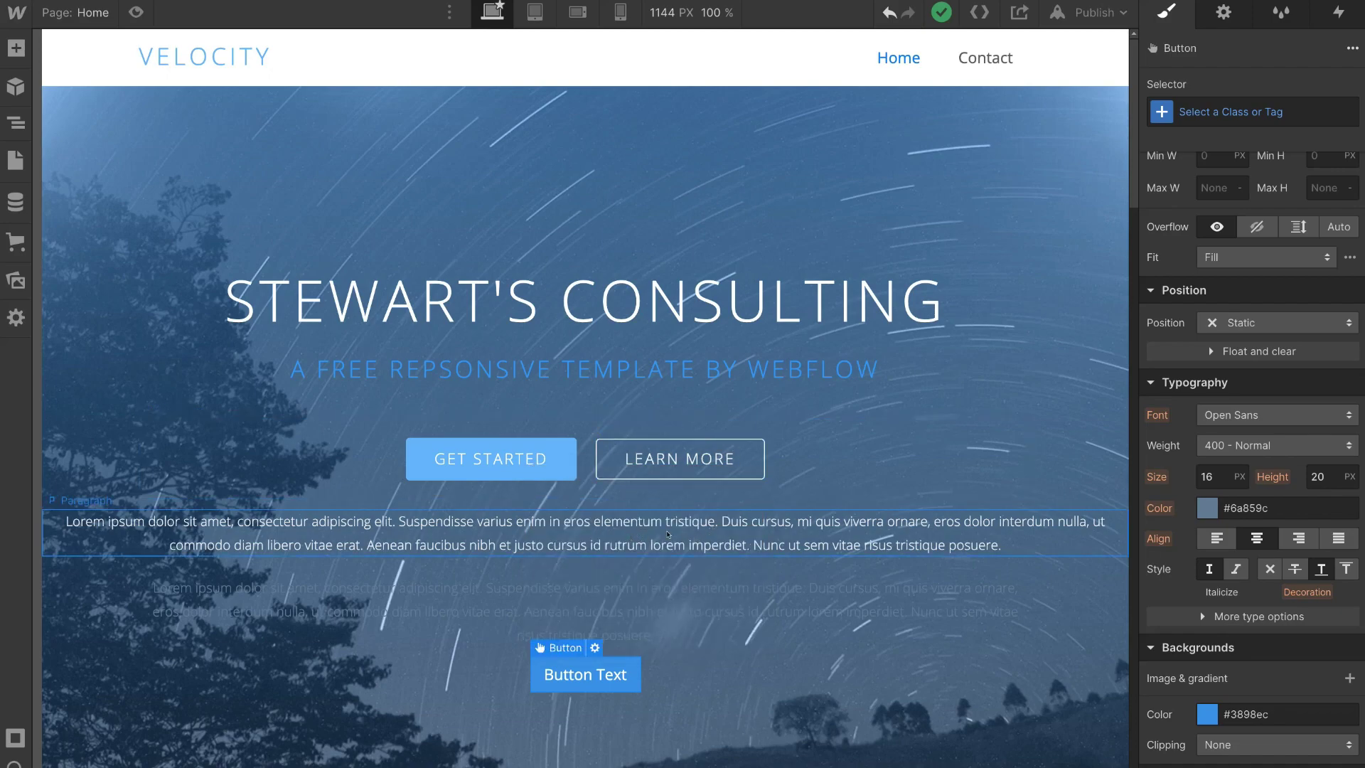
# - Delete the full-width paragraph between the hero buttons and the container
pyautogui.click(784, 531)
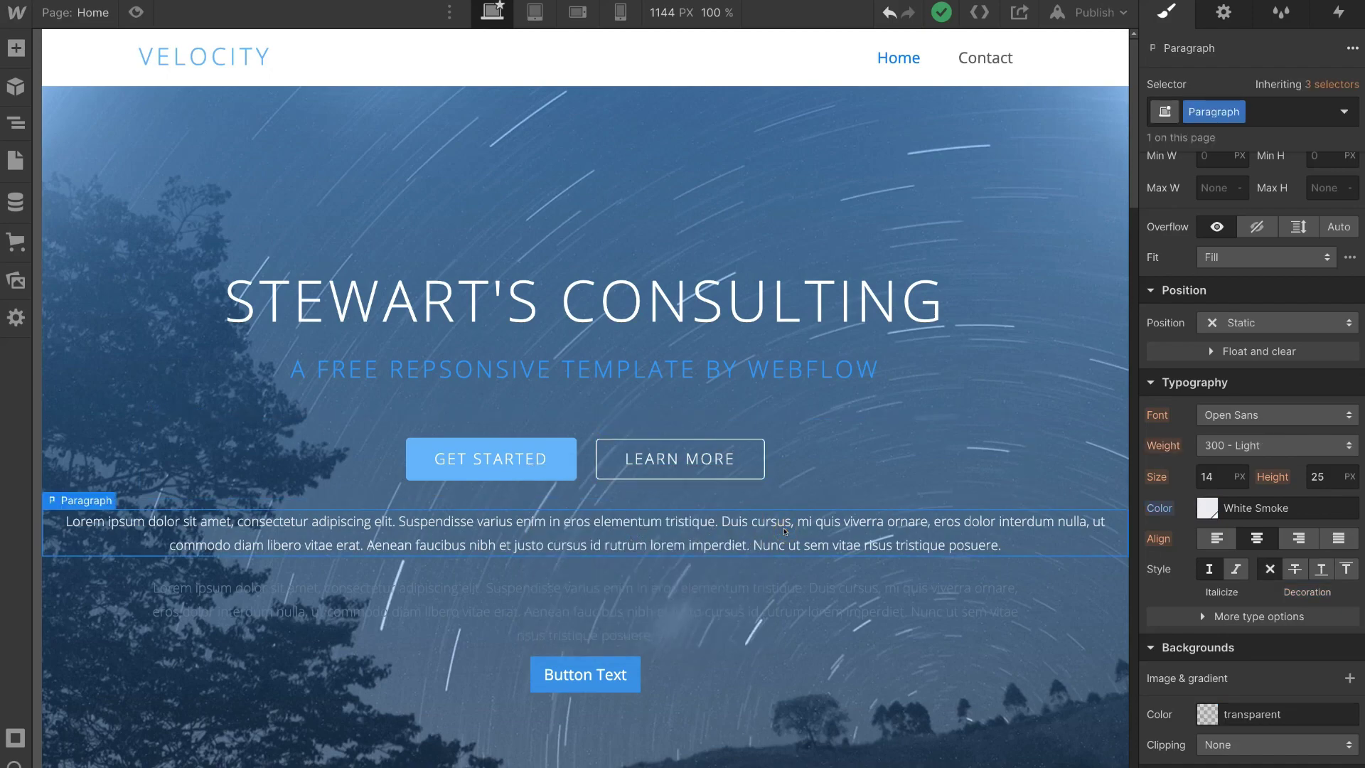
pyautogui.rightClick(764, 530)
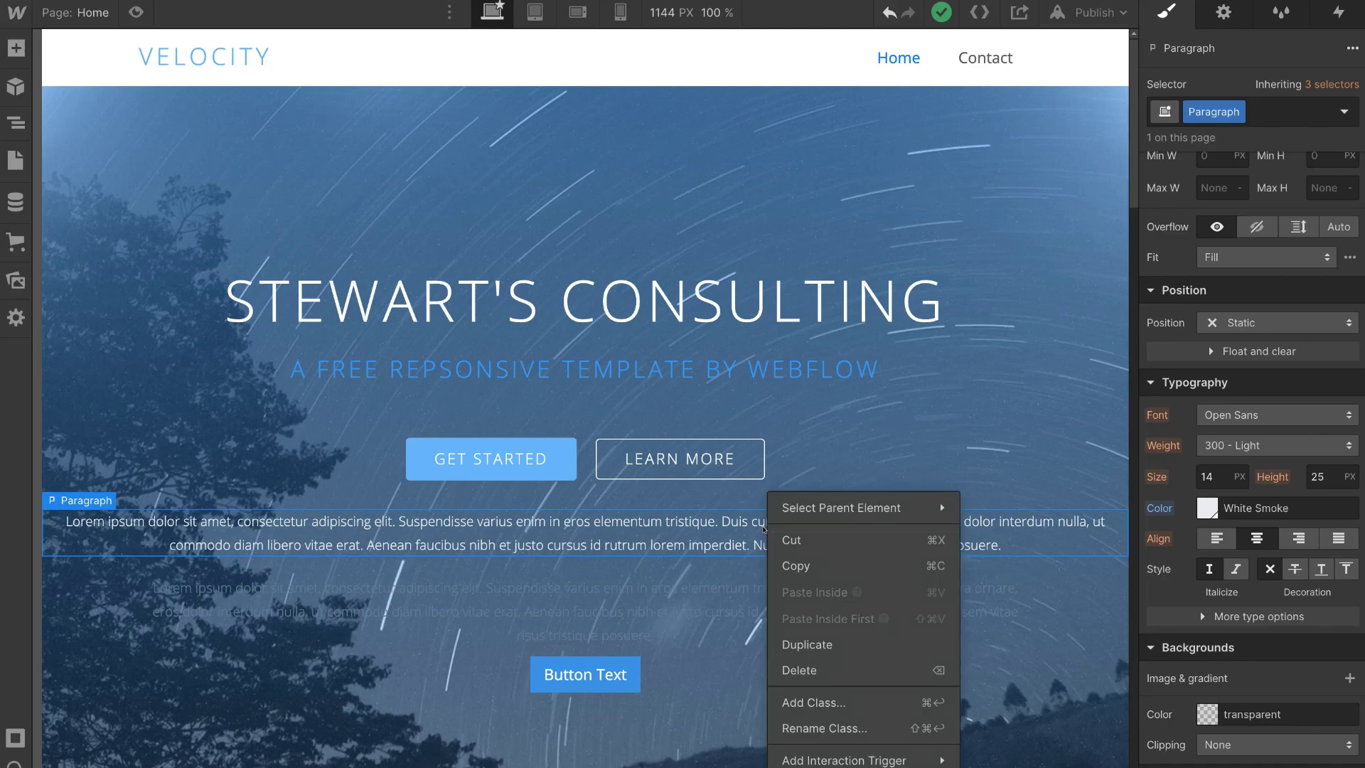
pyautogui.click(844, 674)
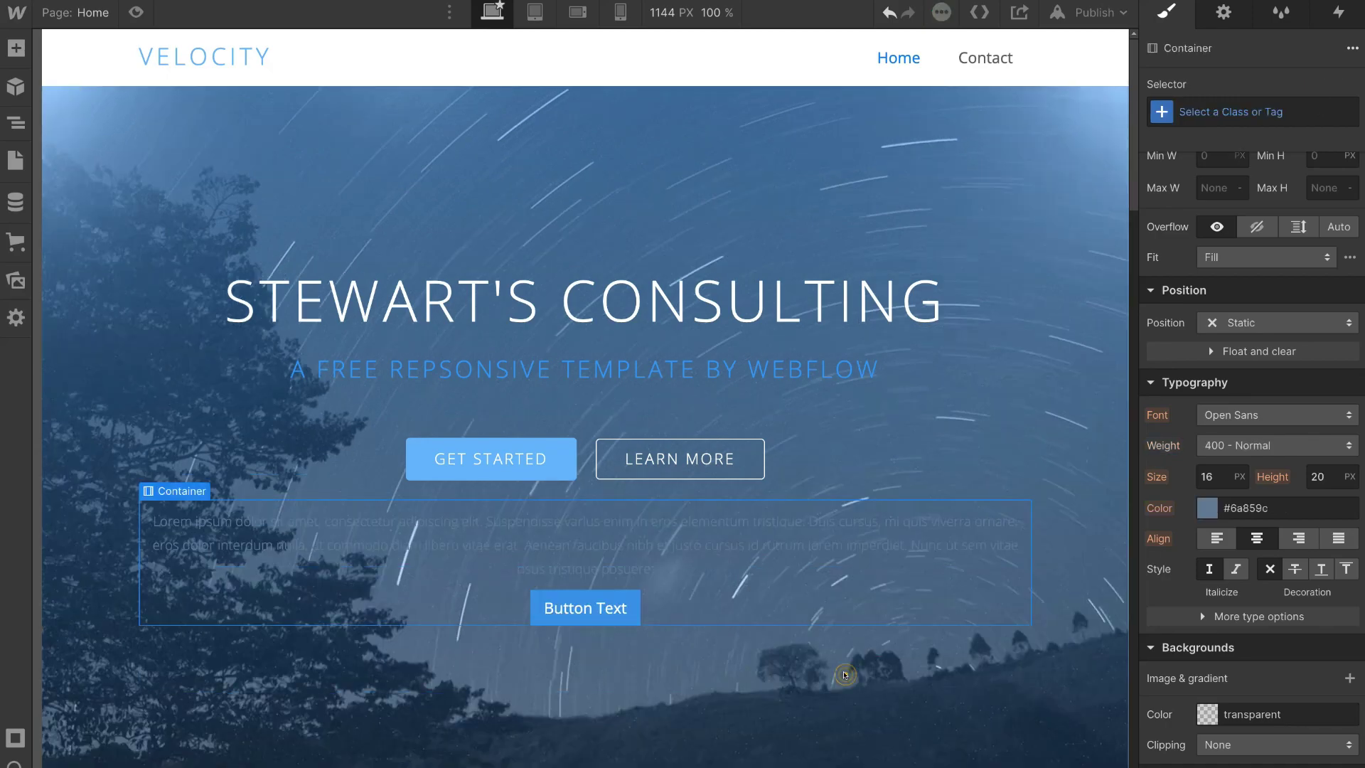
# - Set the text colour of the paragraph inside the container to White Smoke (#f0f0f0)
pyautogui.click(719, 544)
pyautogui.doubleClick(688, 557)
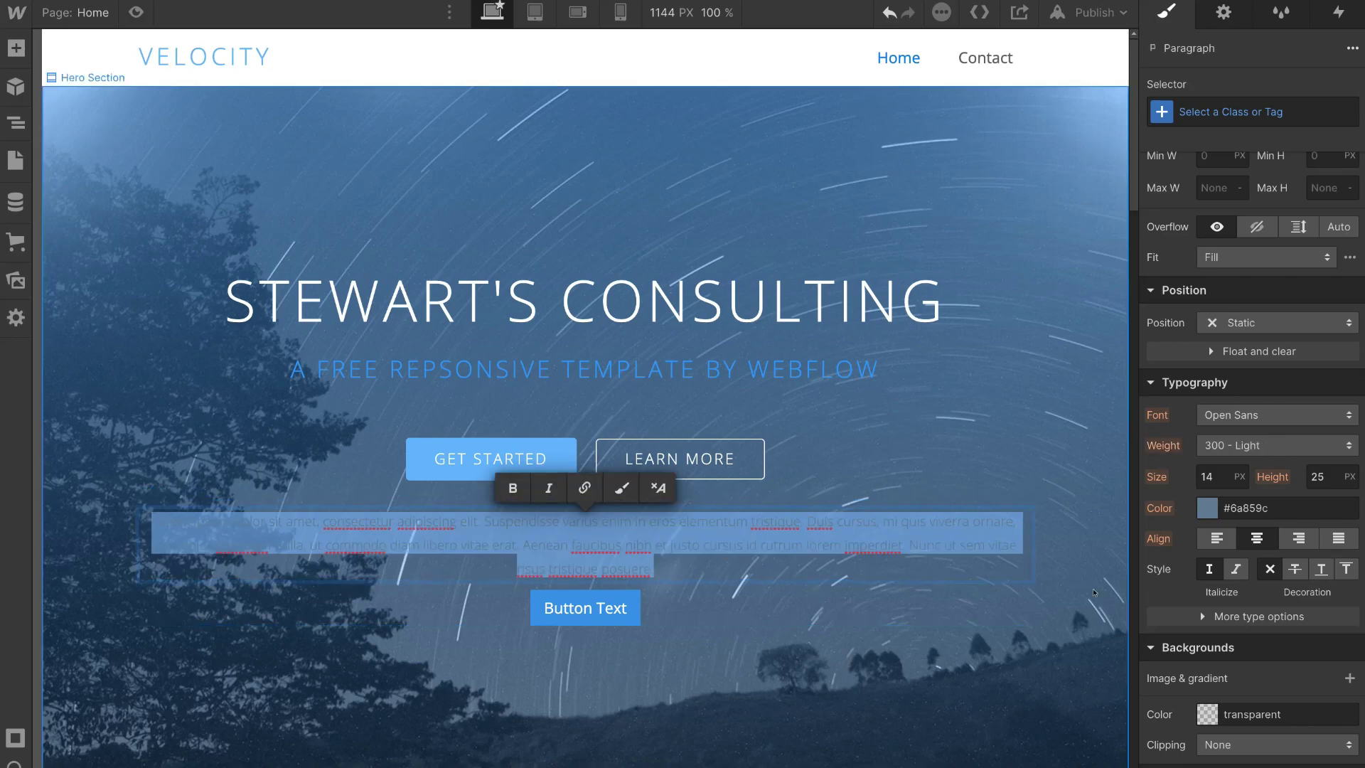
pyautogui.click(1210, 511)
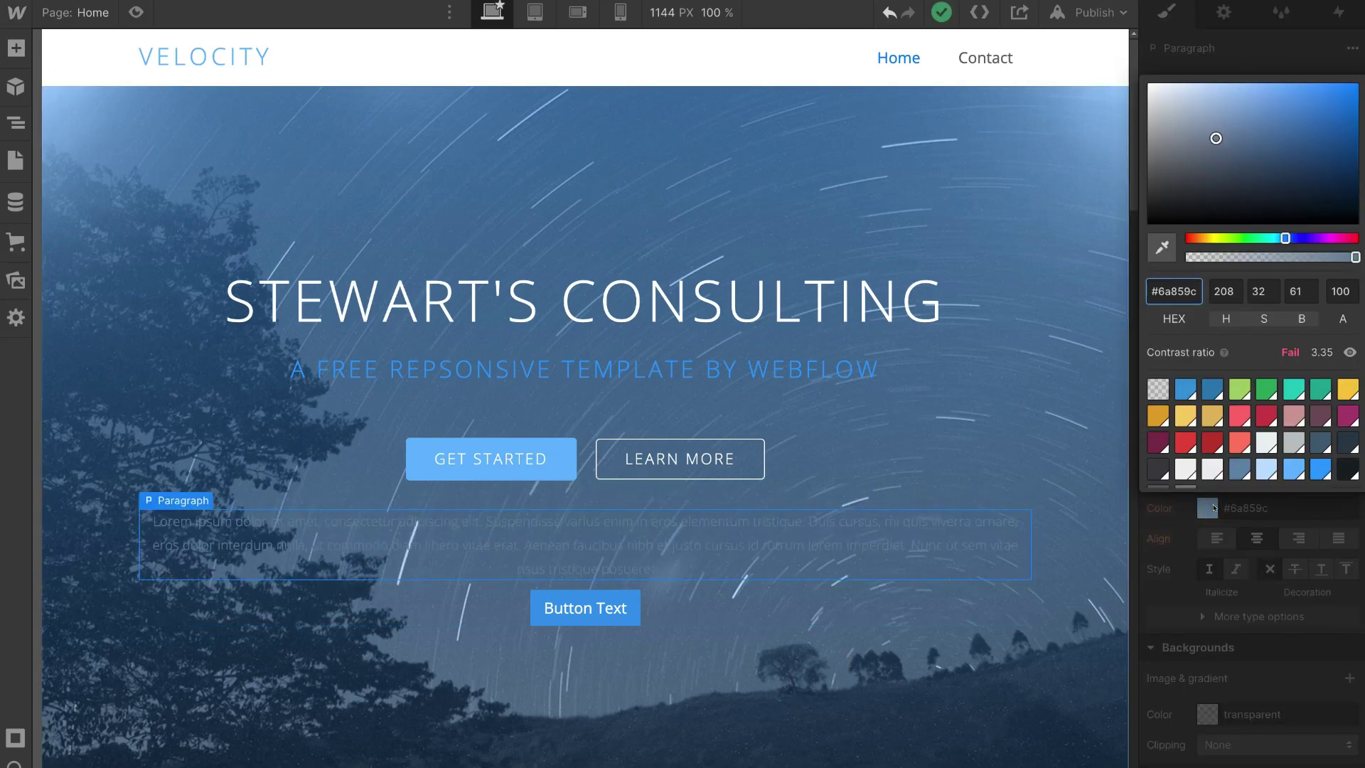
pyautogui.click(1186, 471)
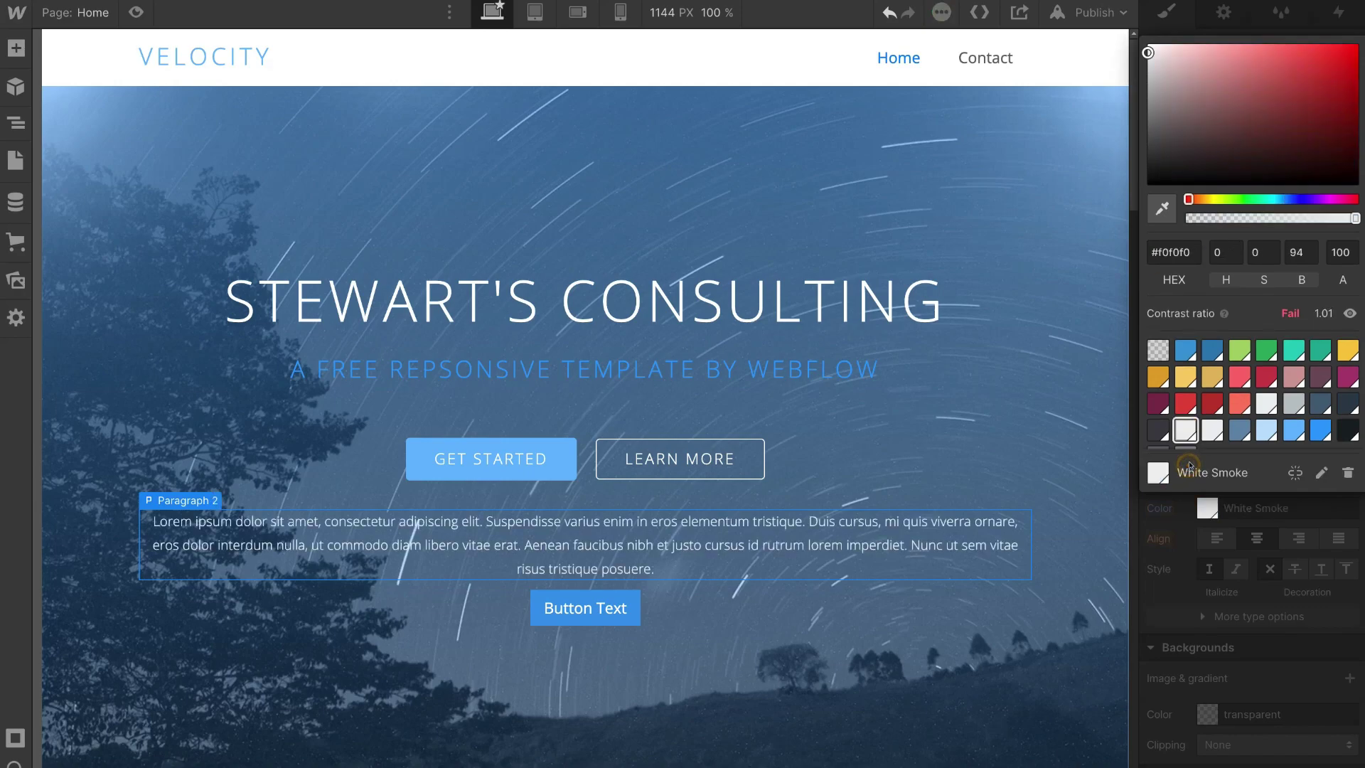
pyautogui.click(1028, 626)
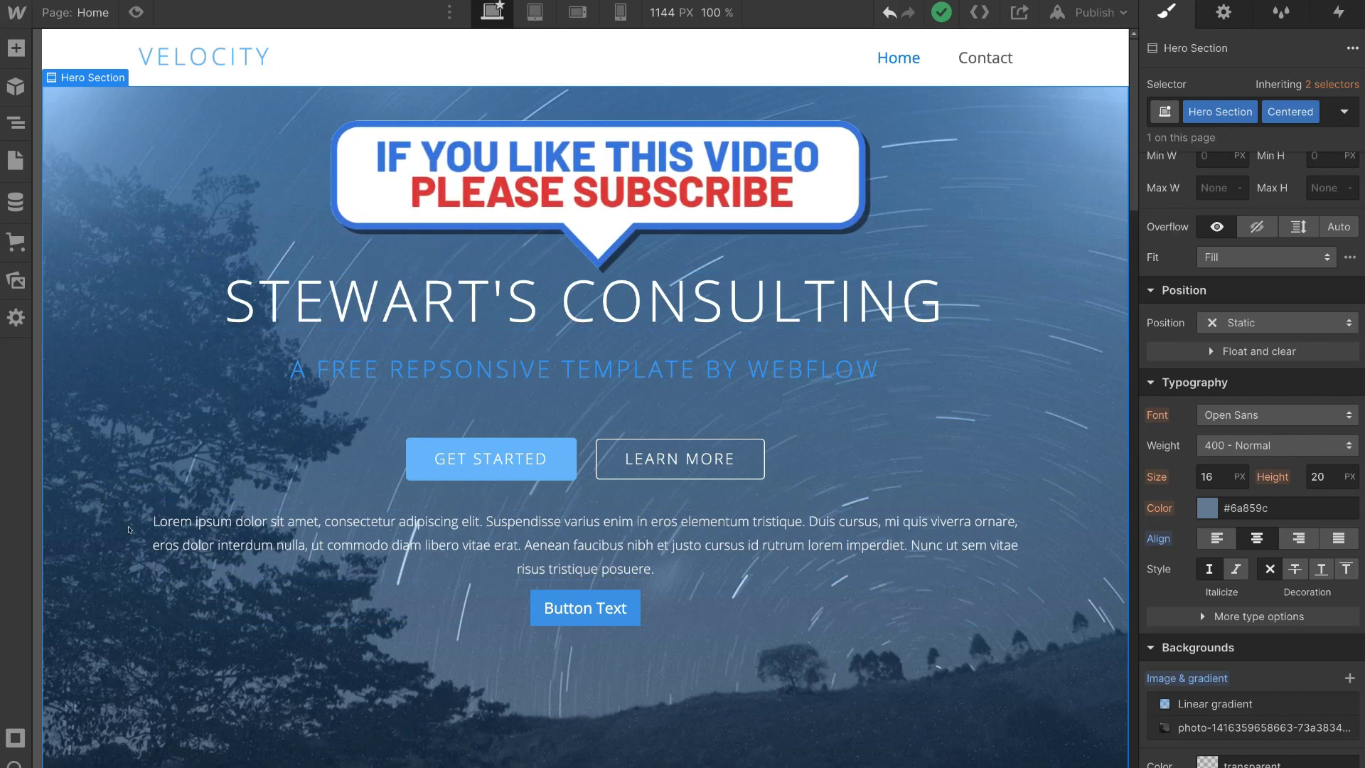
# - Set the background colour of the hero container to Steel Blue (#3b99d9)
pyautogui.click(219, 599)
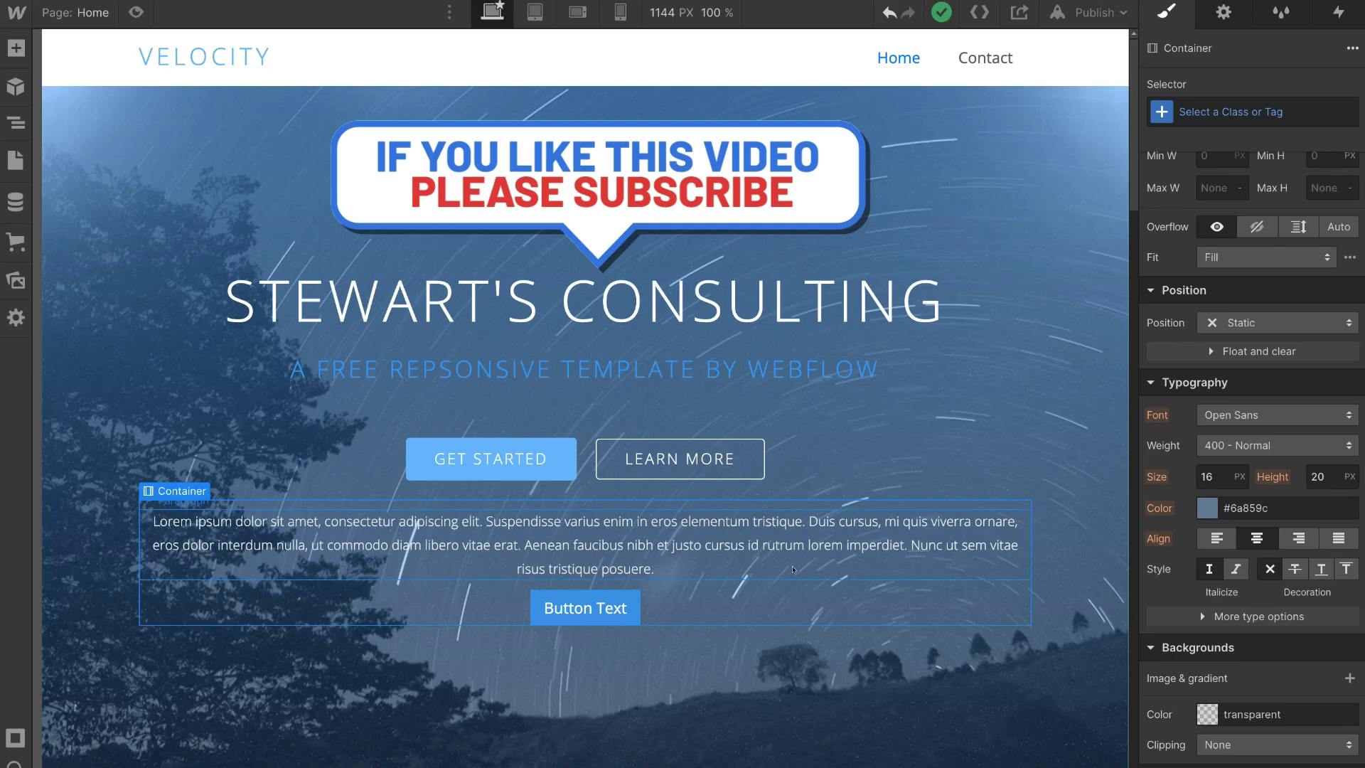
pyautogui.click(1209, 713)
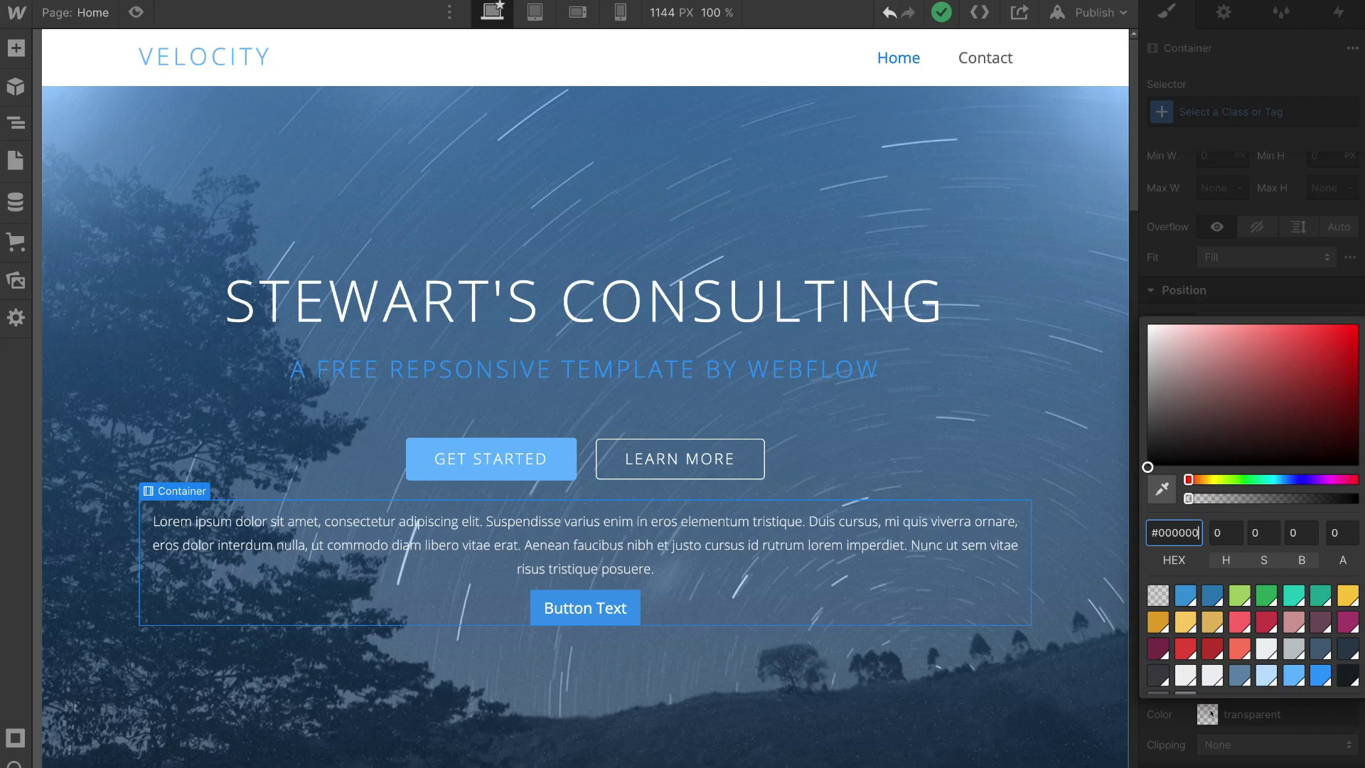
pyautogui.click(1185, 594)
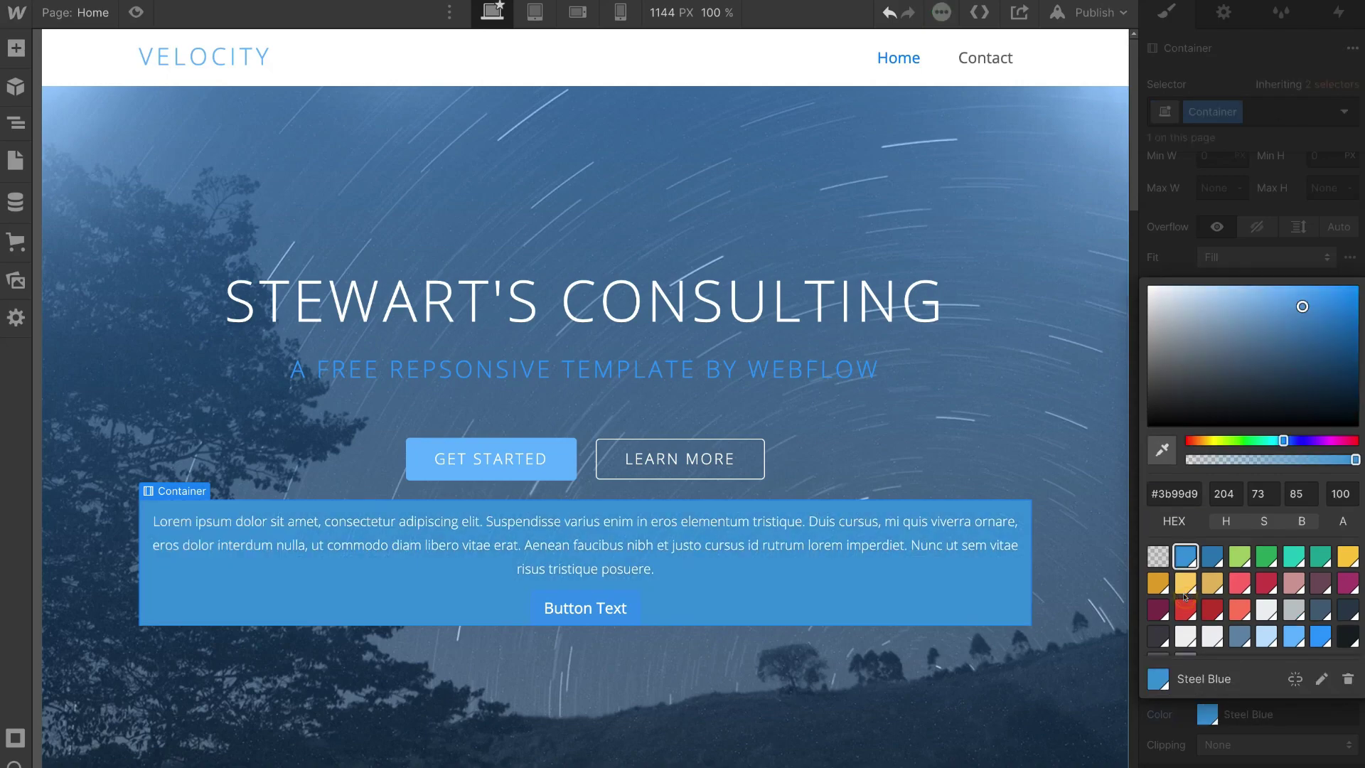
pyautogui.click(1259, 736)
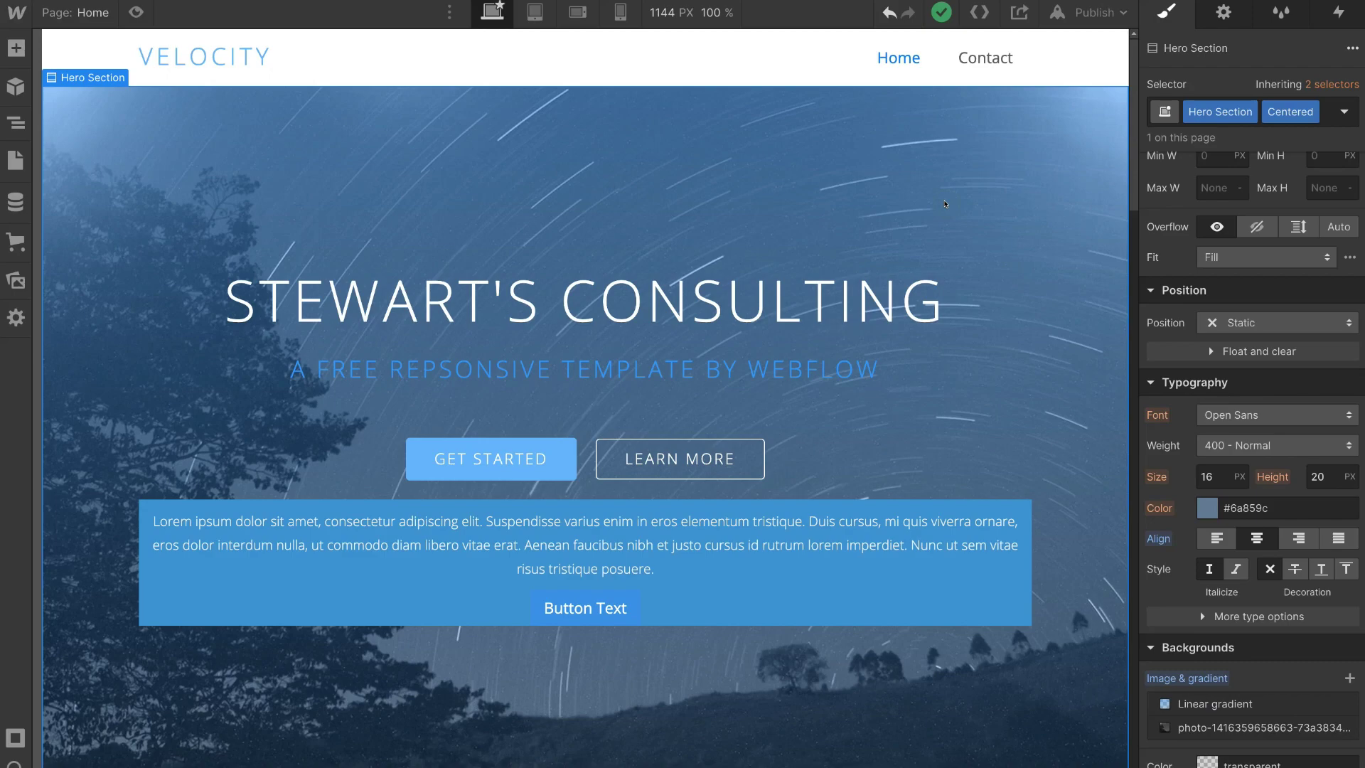
# - Remove the hero section's background photo and add the same star-trail photo as a new background image above the gradient
pyautogui.scroll(-1, 1240, 689)
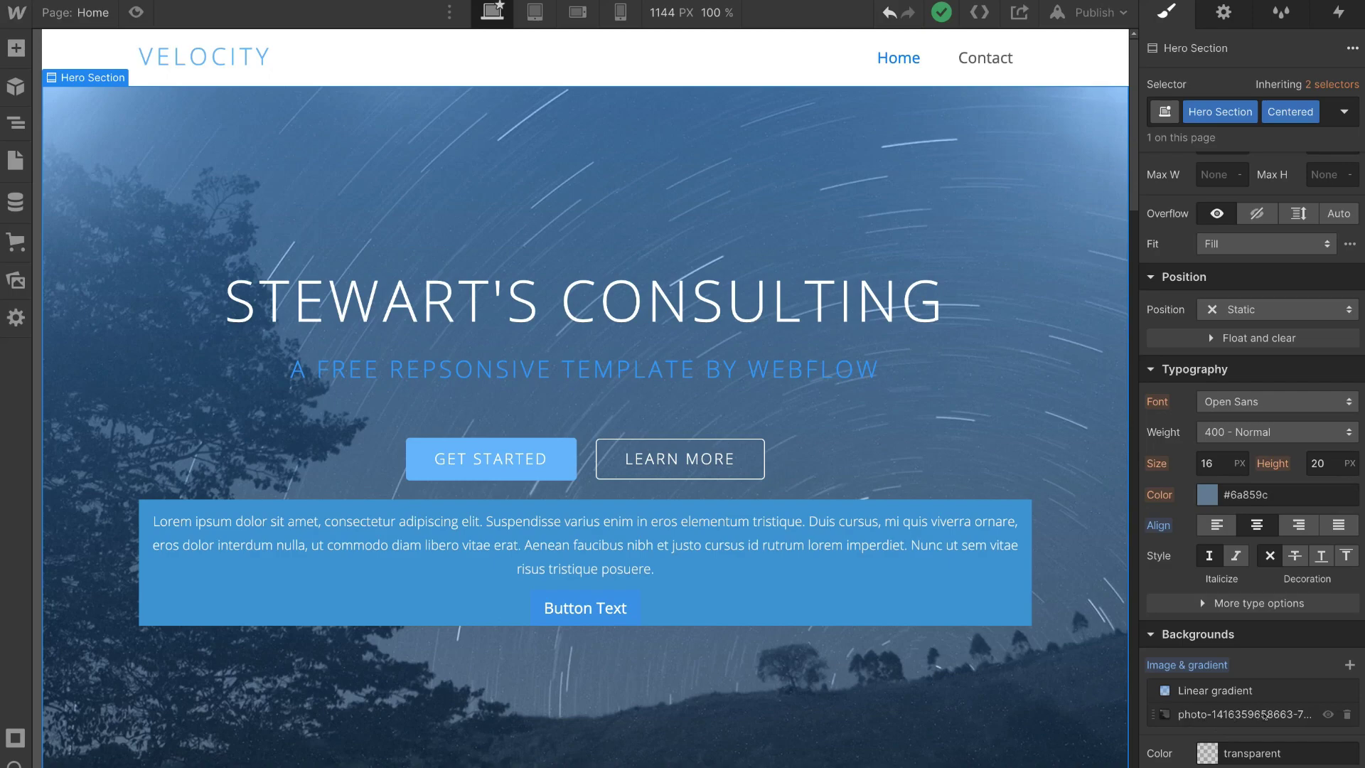
pyautogui.click(1345, 713)
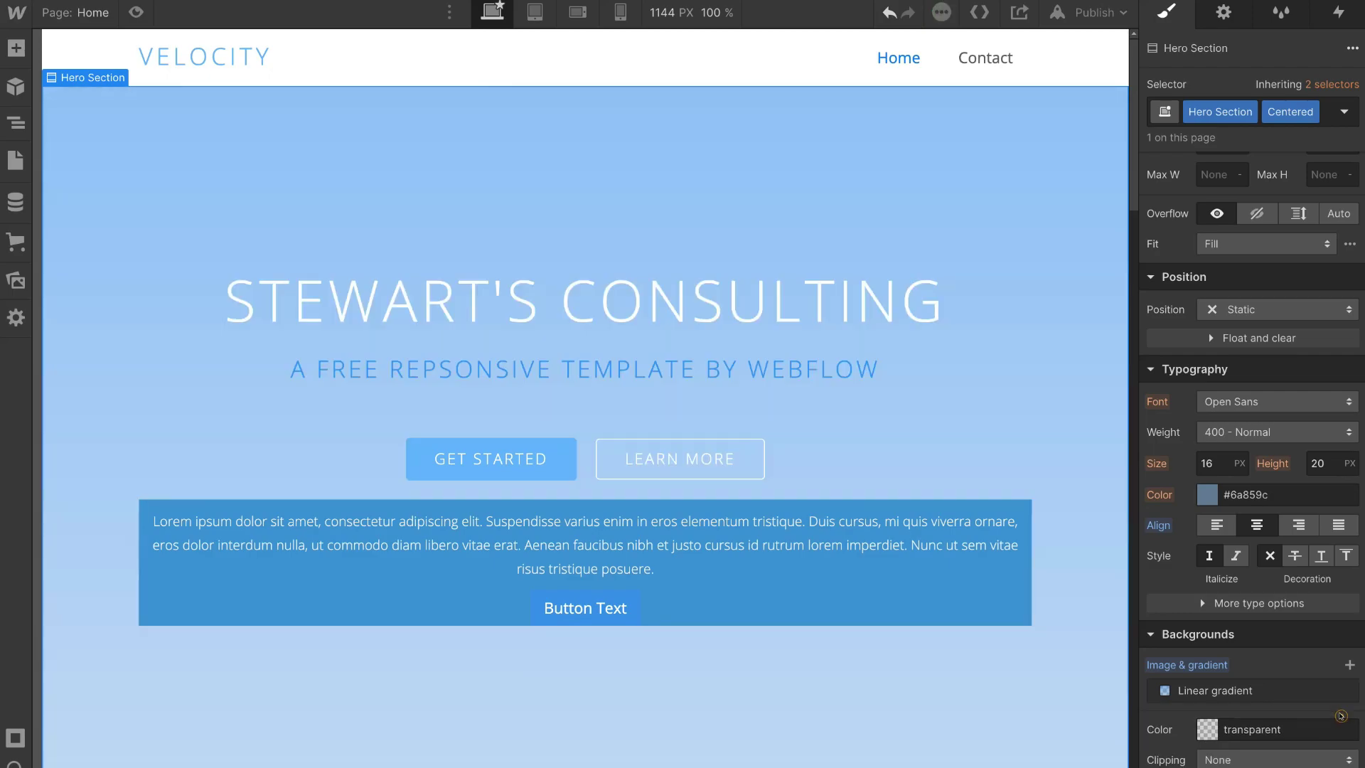
pyautogui.click(1345, 664)
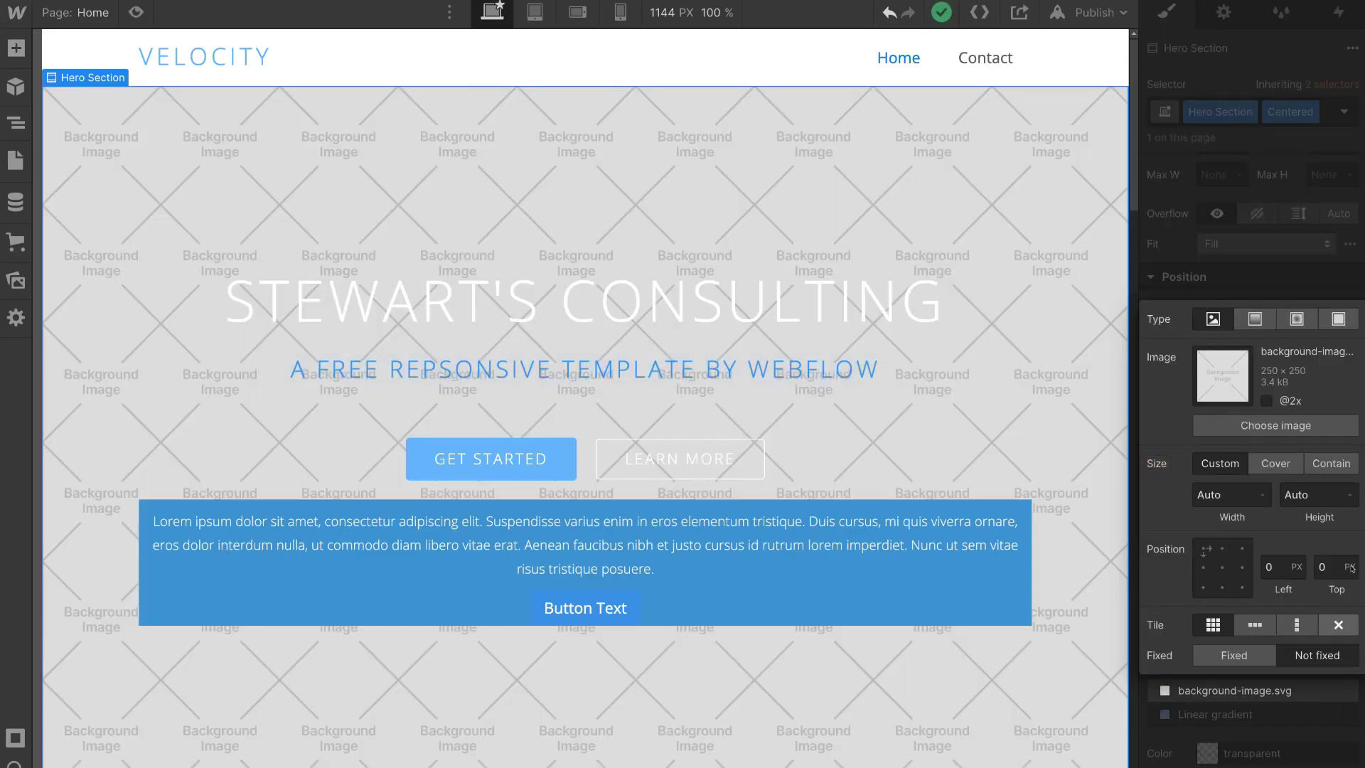
pyautogui.click(1238, 427)
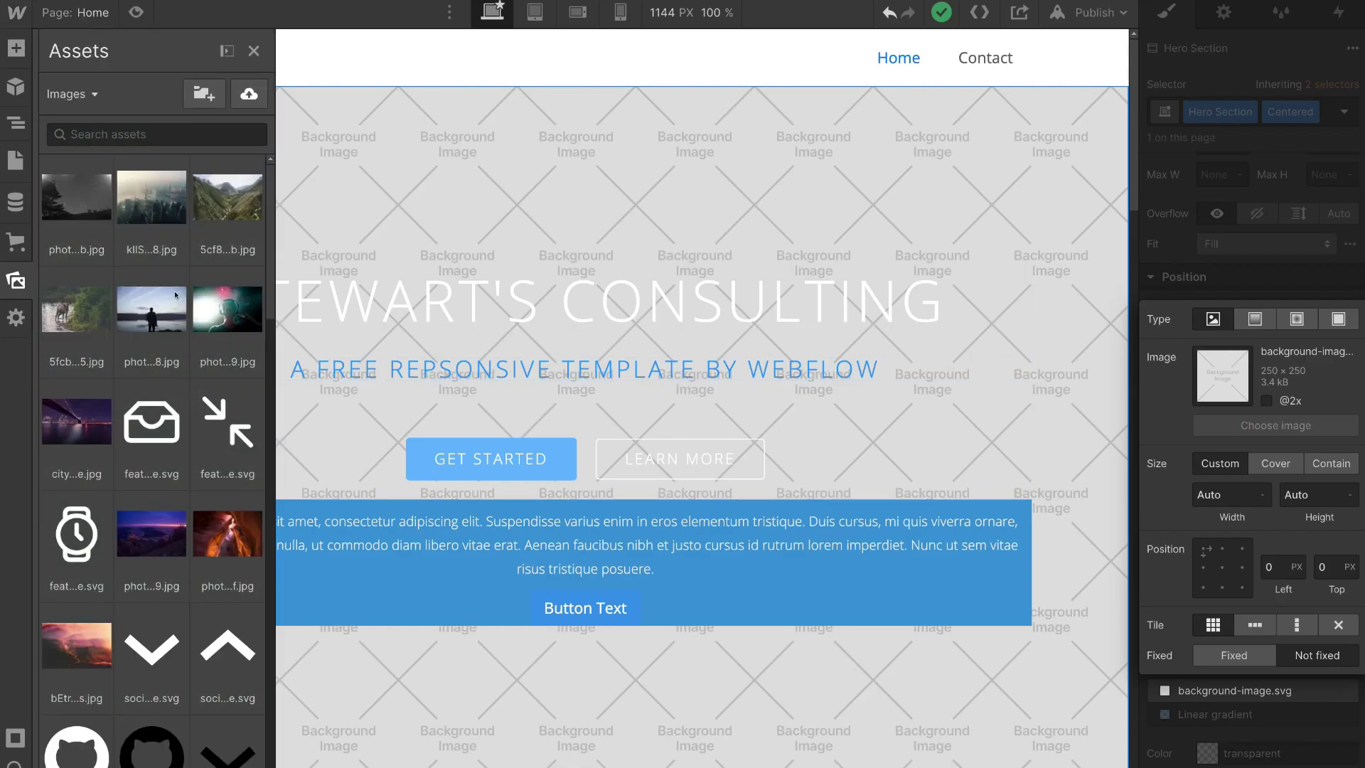
pyautogui.click(73, 209)
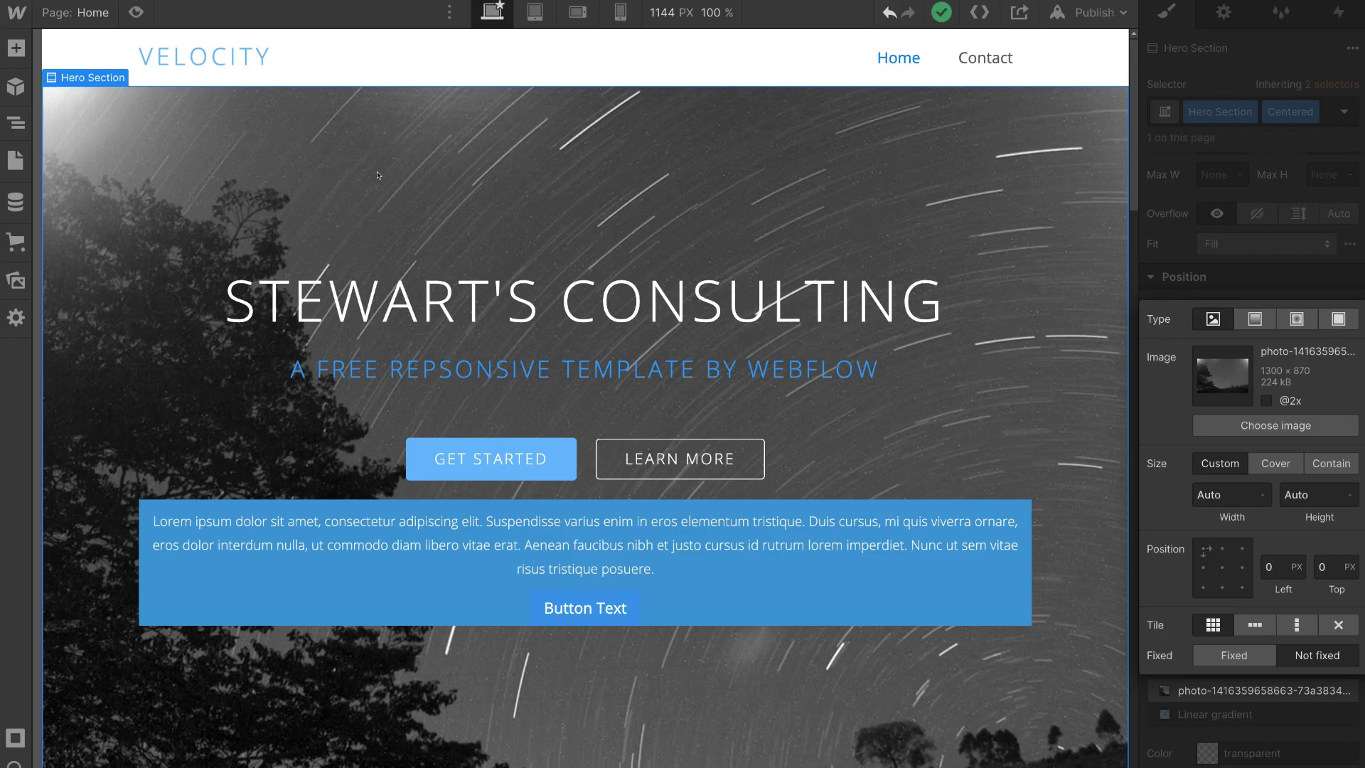
# - Look over the What We Do and Services sections, view the Contact page and return to the Home page
pyautogui.scroll(-10, 378, 175)
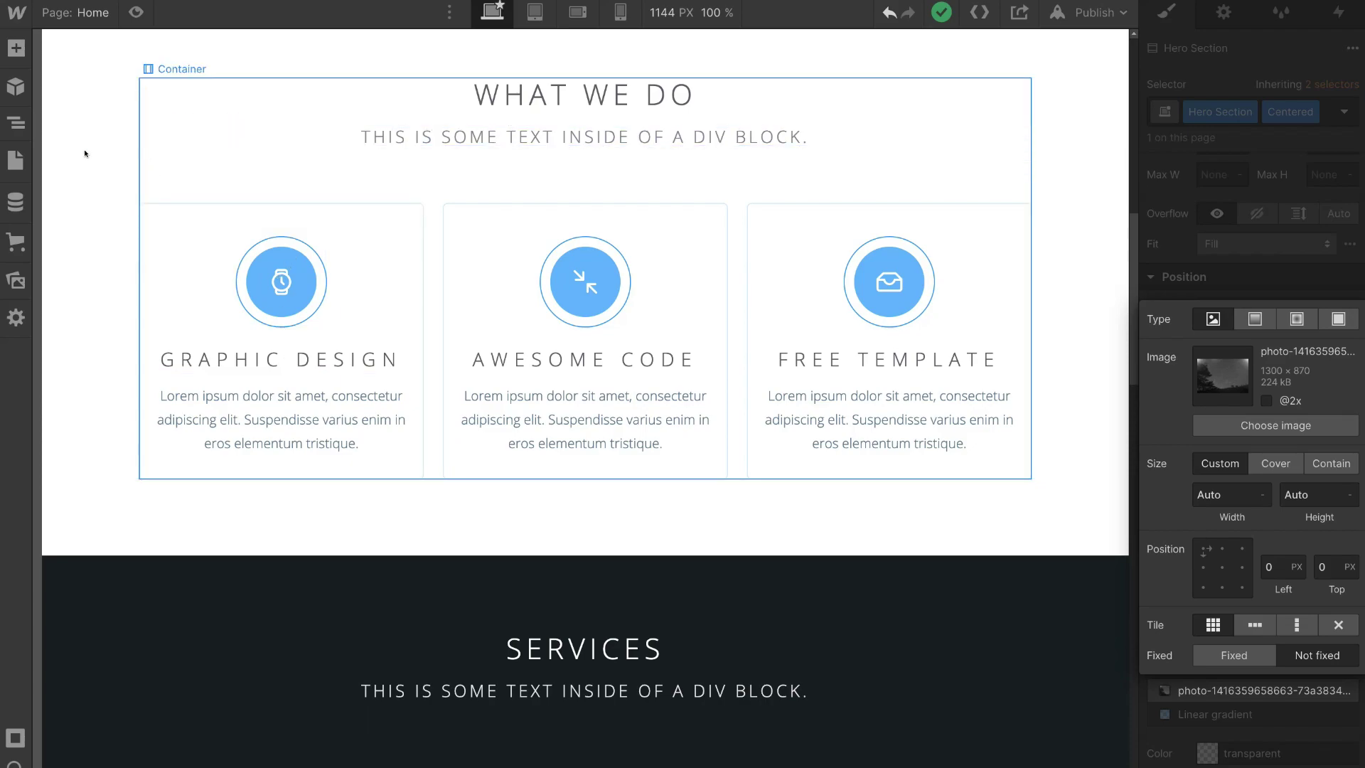
pyautogui.scroll(1, 78, 147)
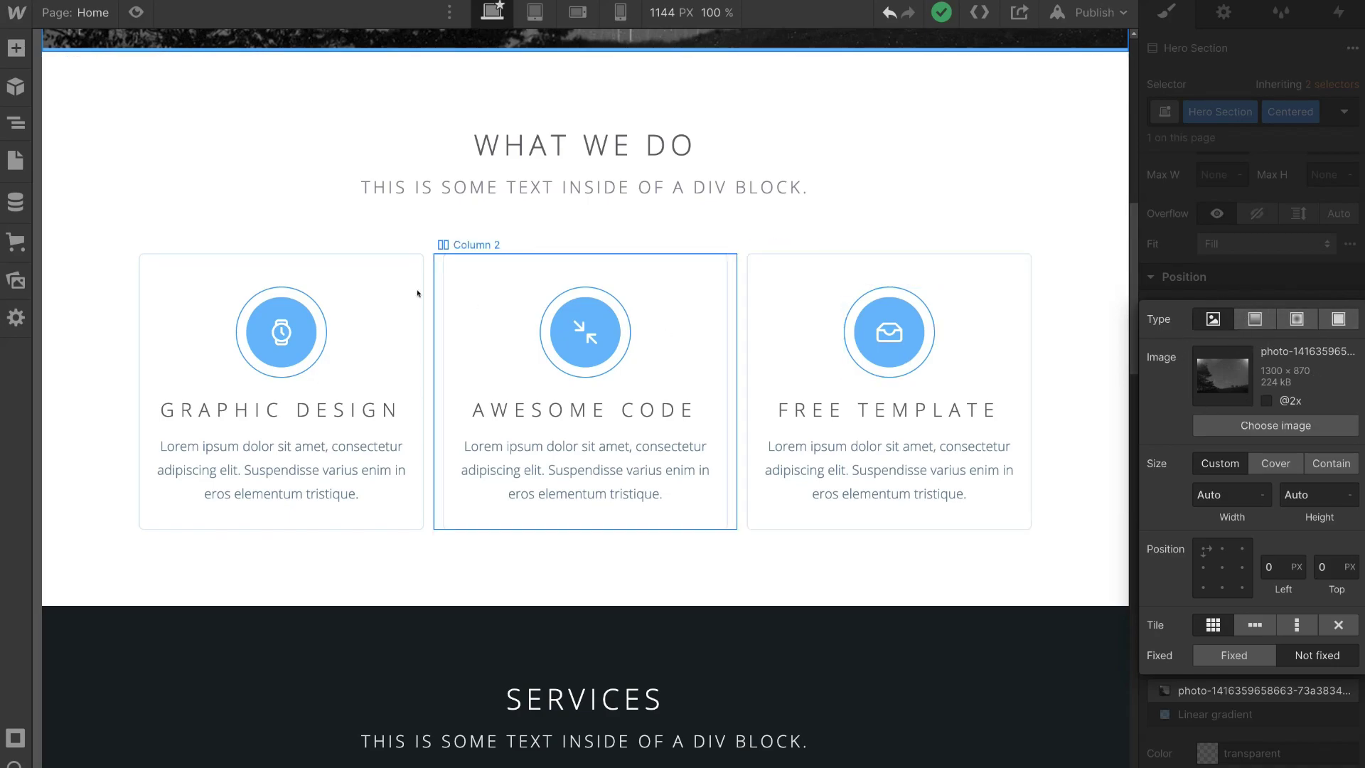
pyautogui.click(10, 49)
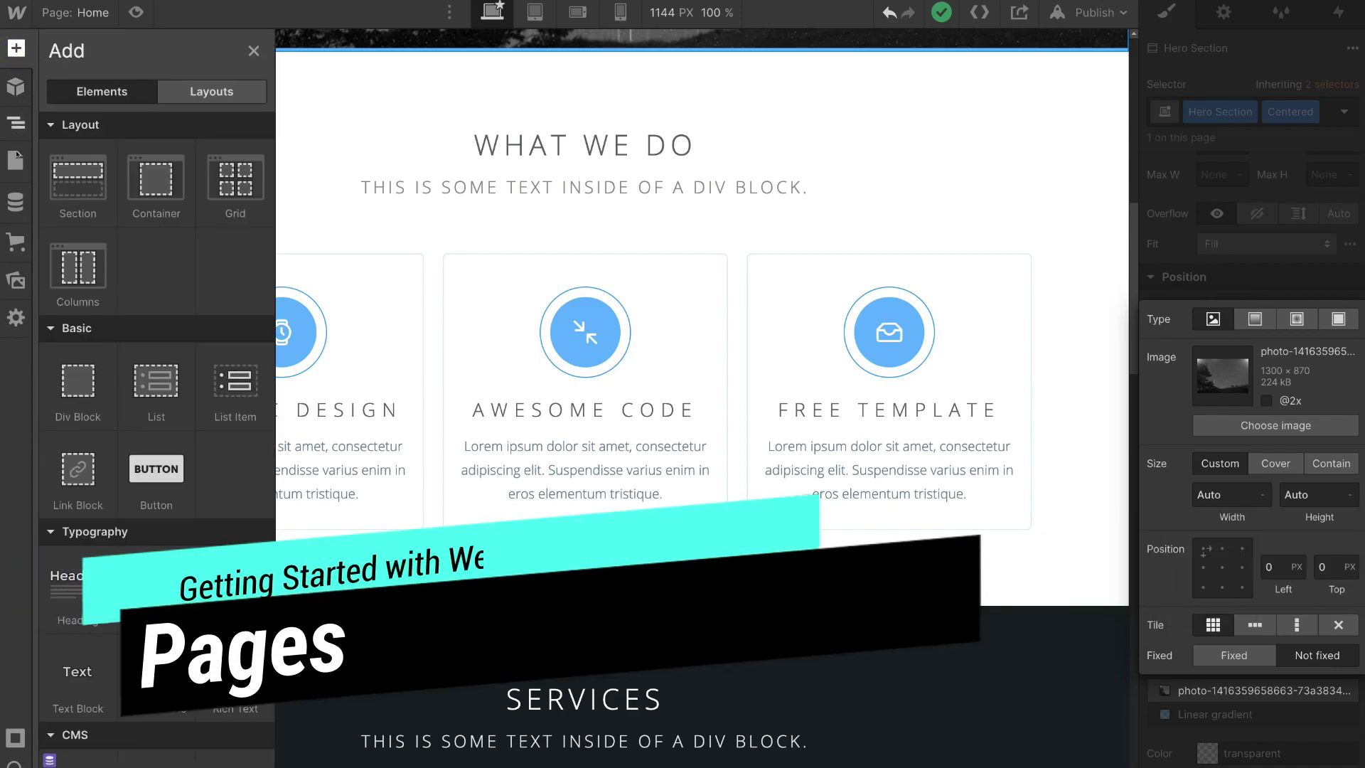
pyautogui.click(15, 155)
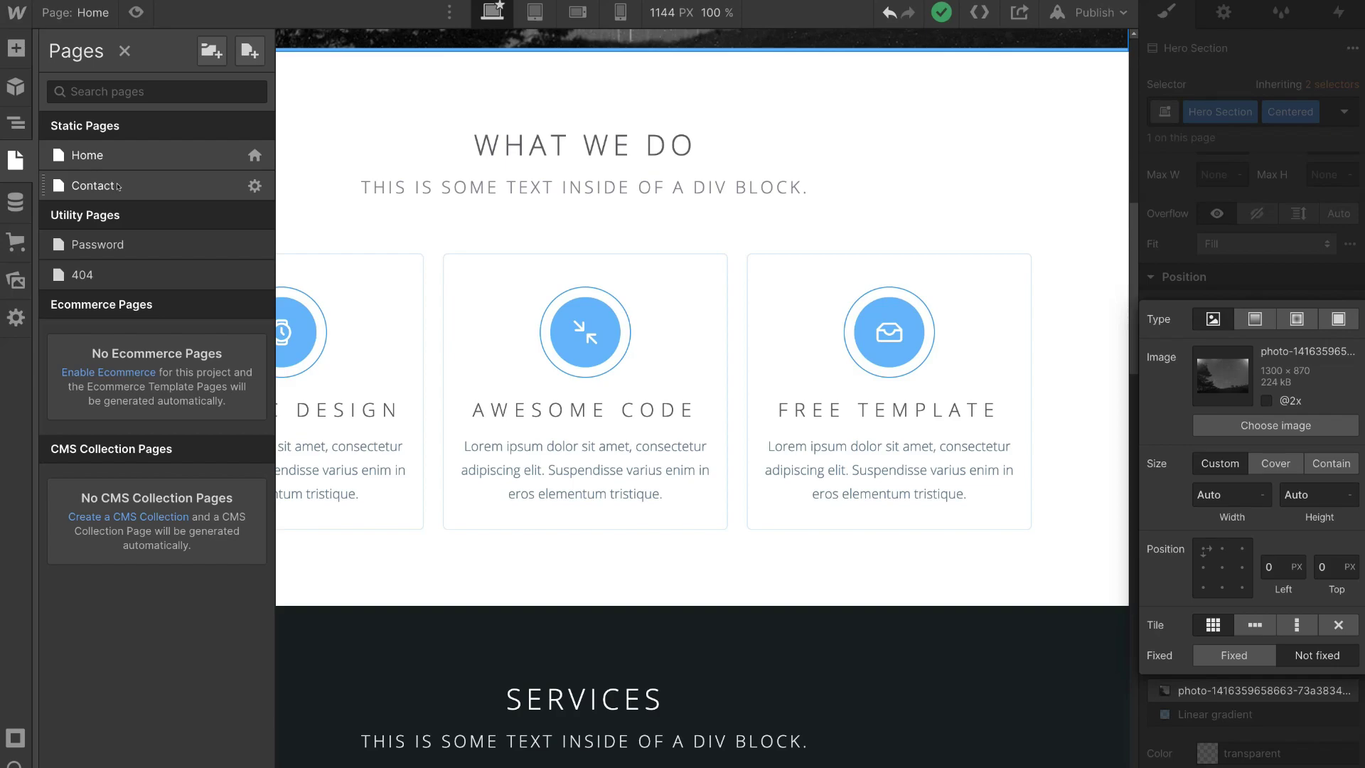
pyautogui.click(112, 185)
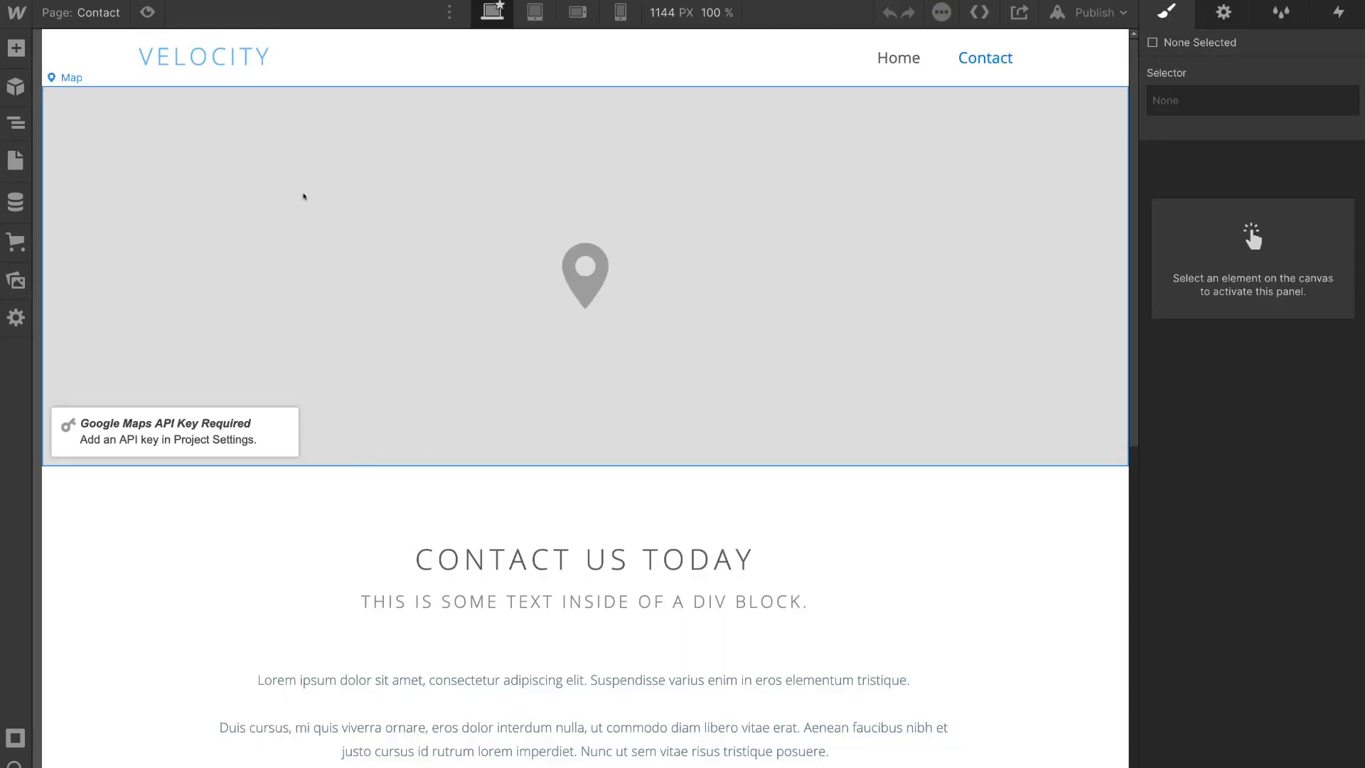
pyautogui.click(16, 160)
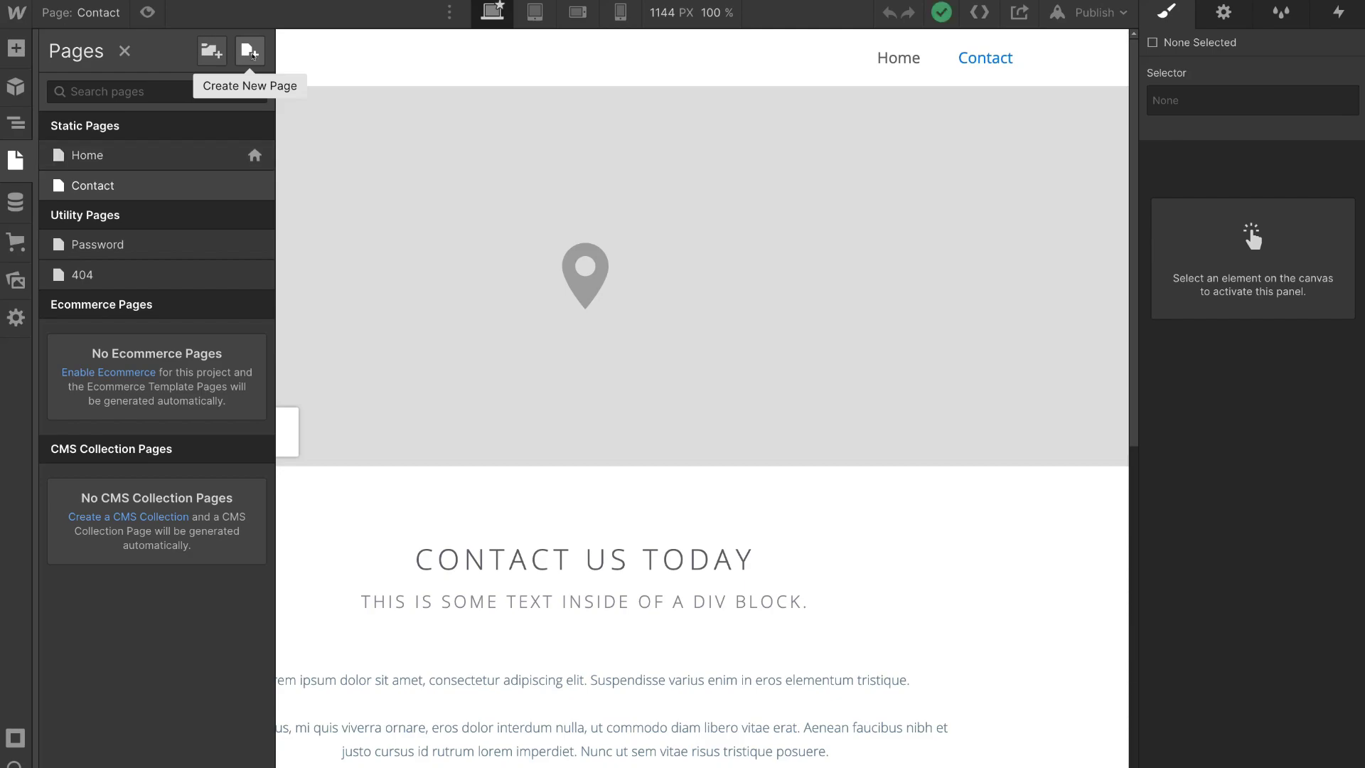
pyautogui.click(87, 153)
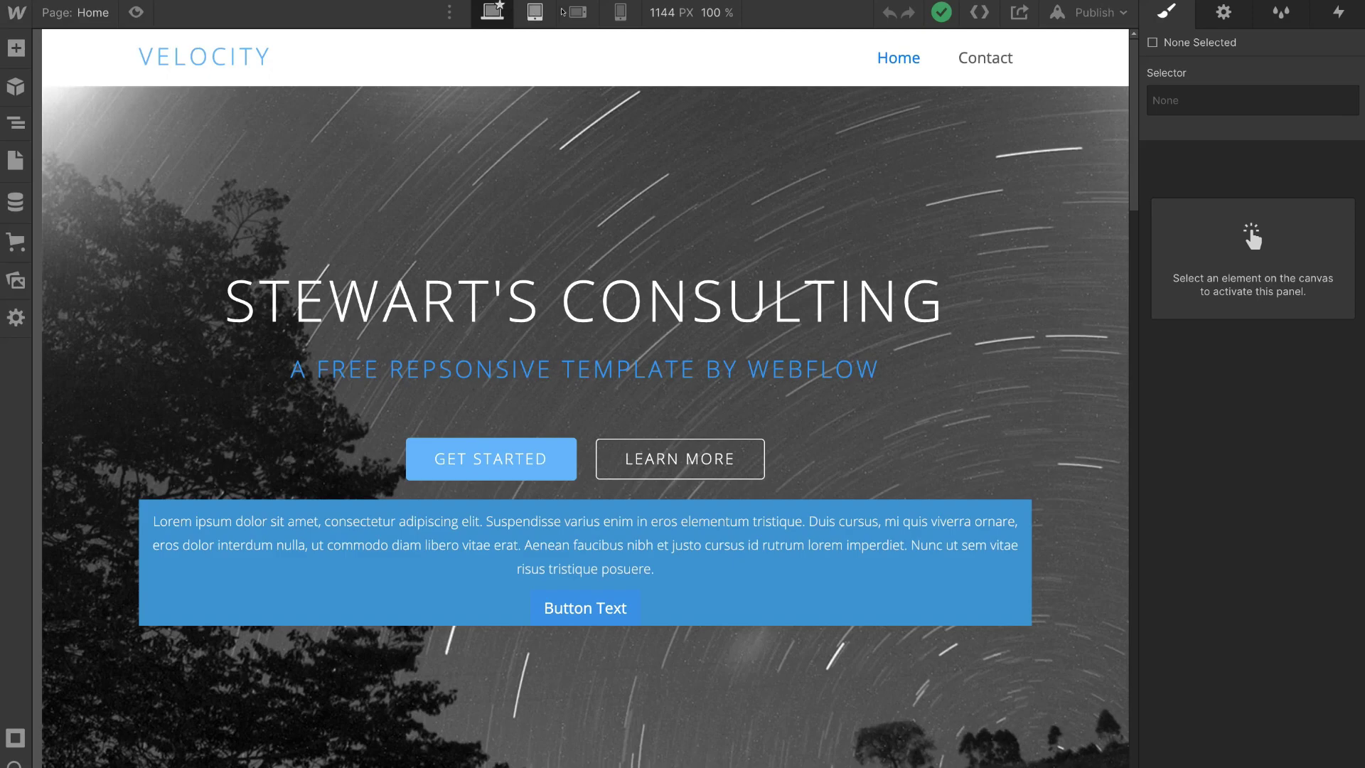
# - Set the hero heading's font size to 40 px at the tablet breakpoint
pyautogui.click(534, 13)
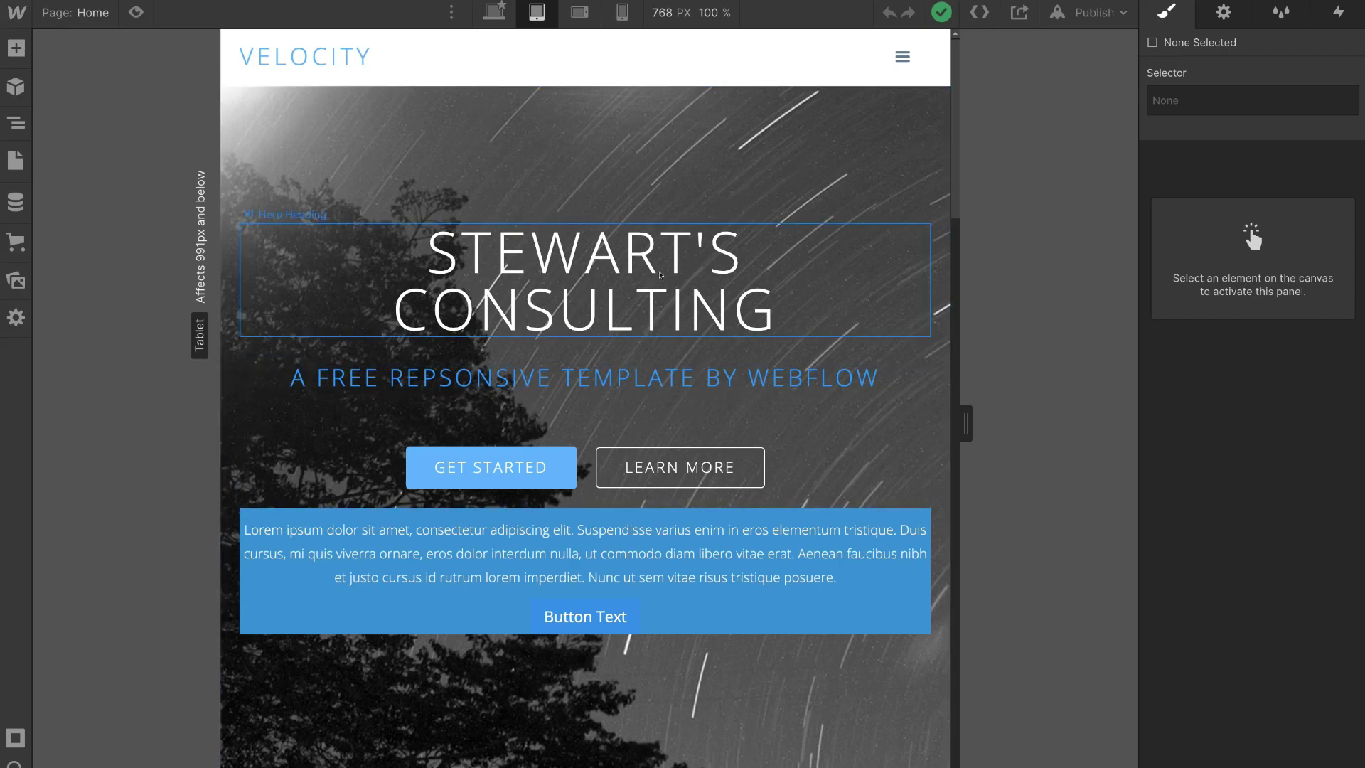
pyautogui.click(660, 275)
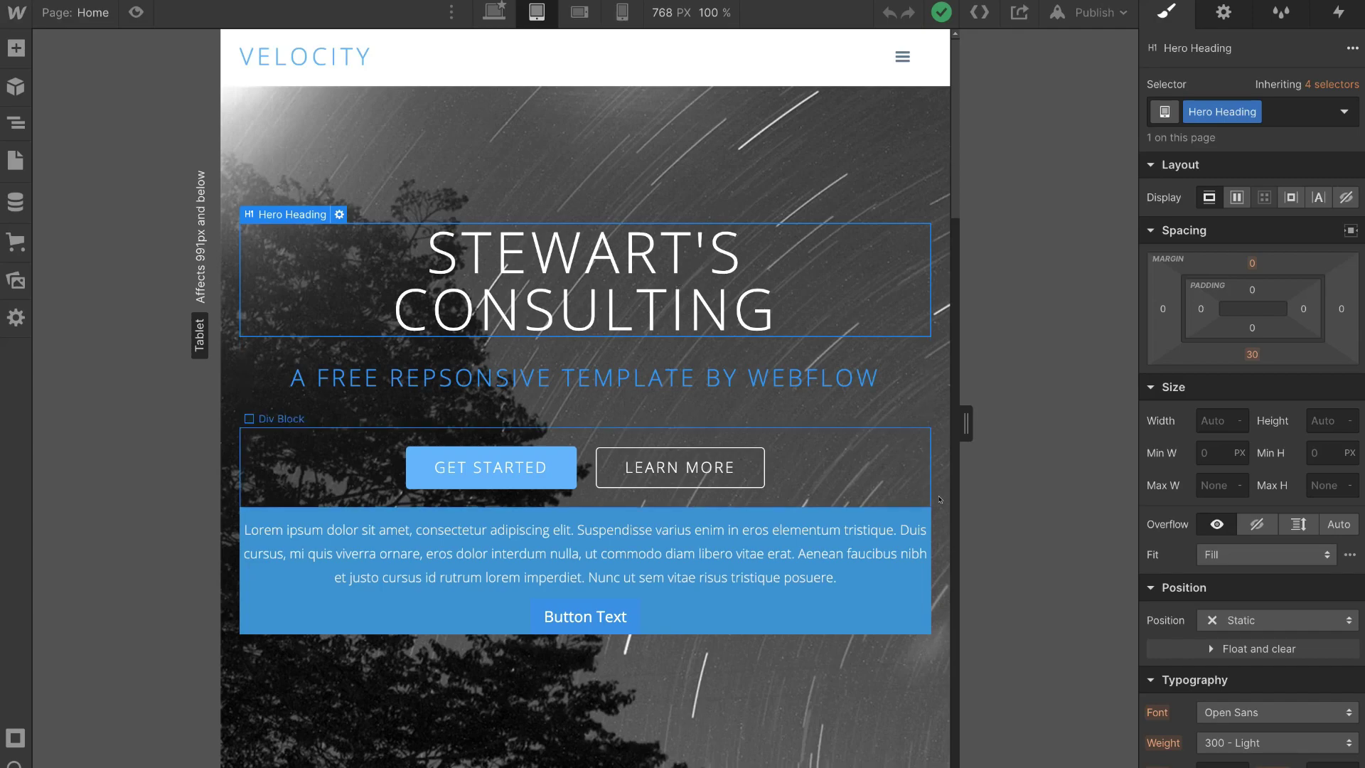
pyautogui.scroll(-1, 1196, 669)
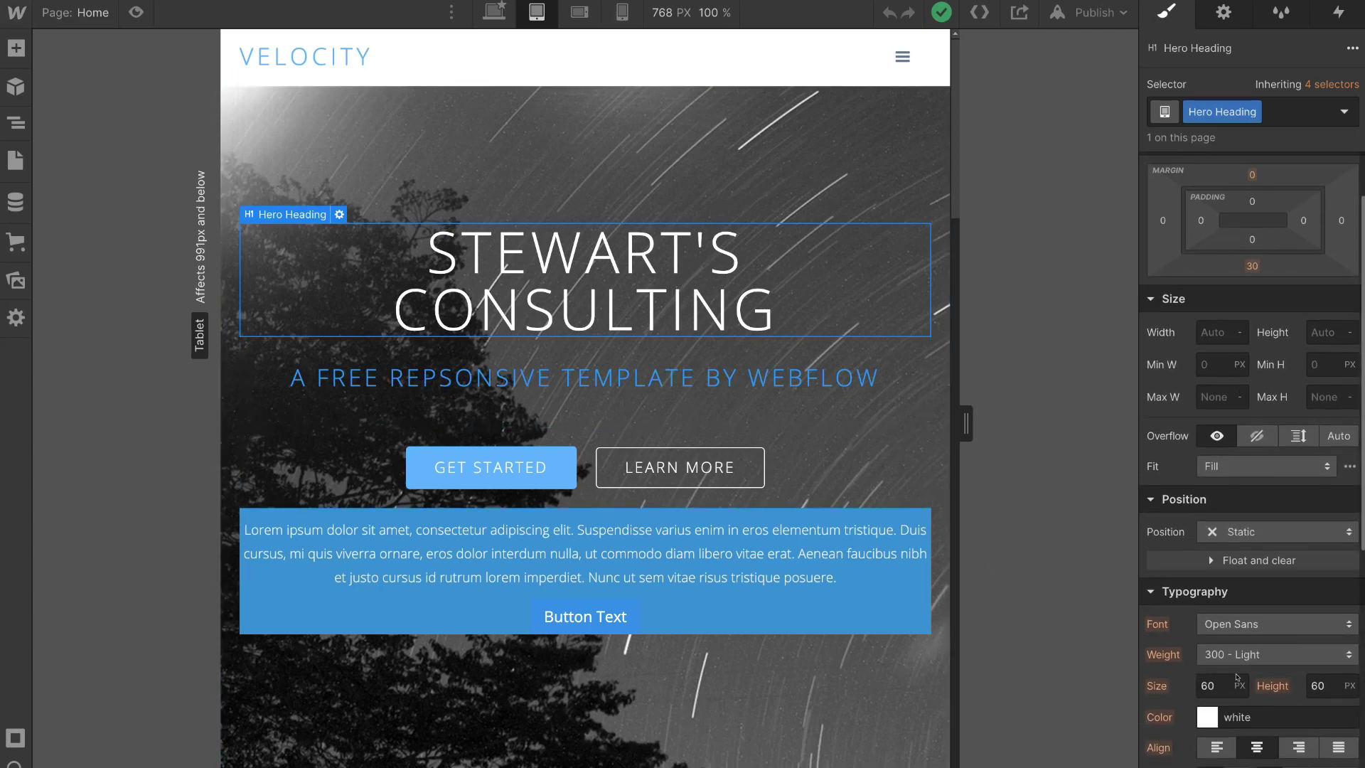
pyautogui.click(1220, 677)
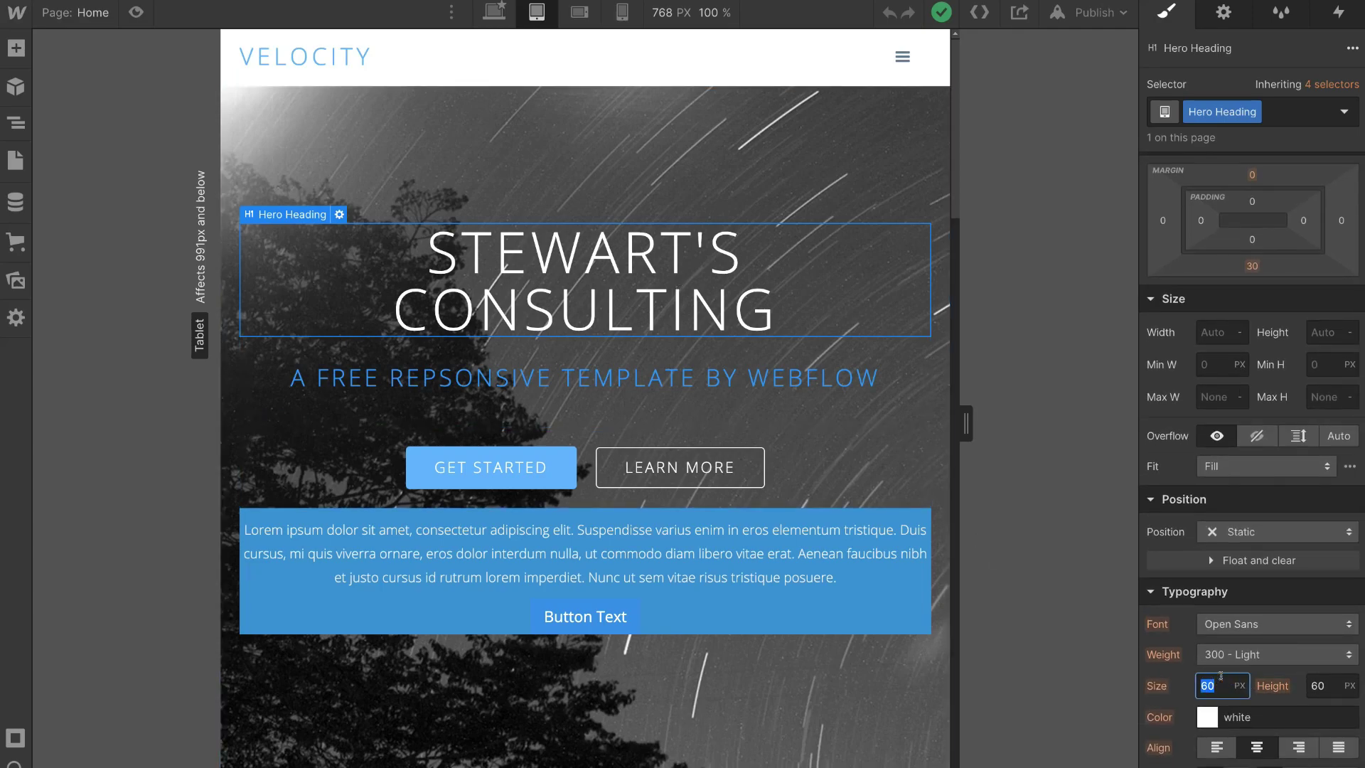
pyautogui.write('40')
pyautogui.press('Return')
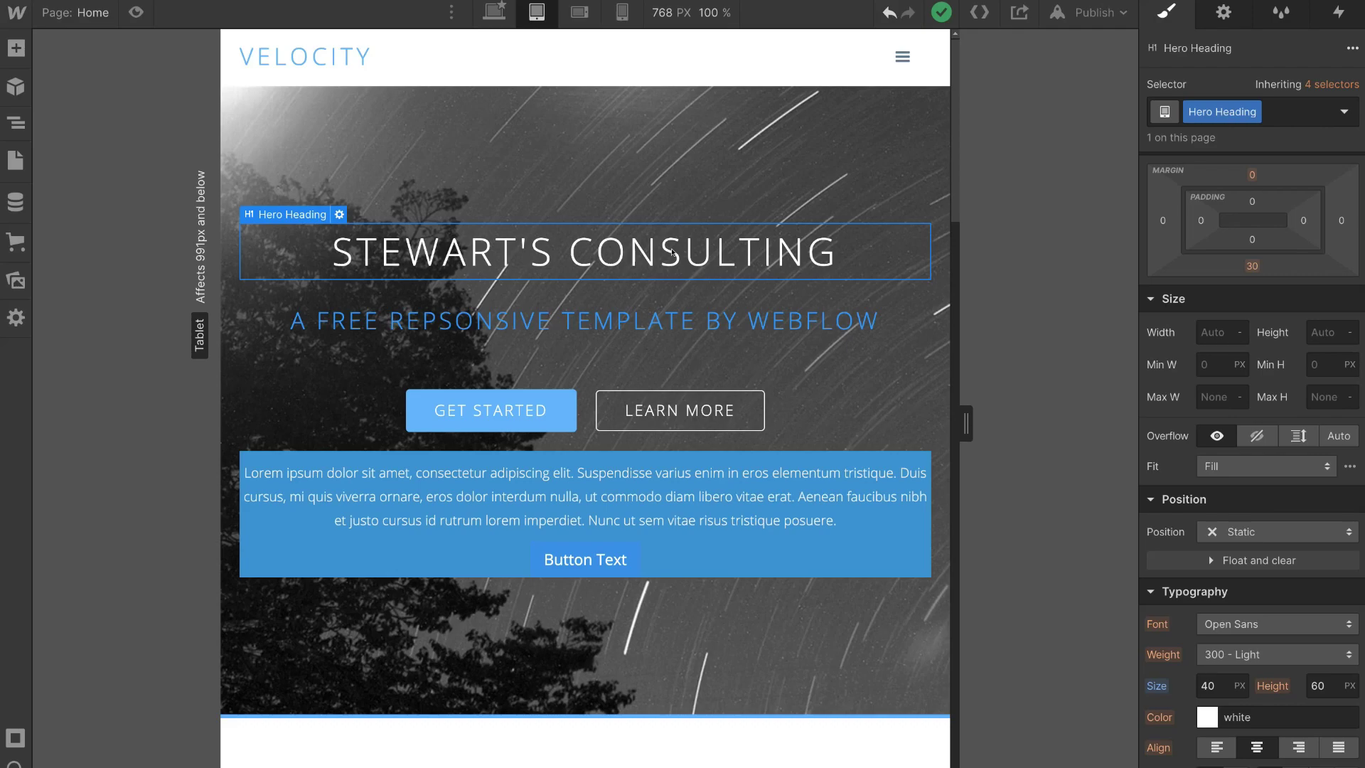
# - Set the hero heading's font size to 30 px at the mobile portrait breakpoint and return to the desktop view
pyautogui.click(622, 12)
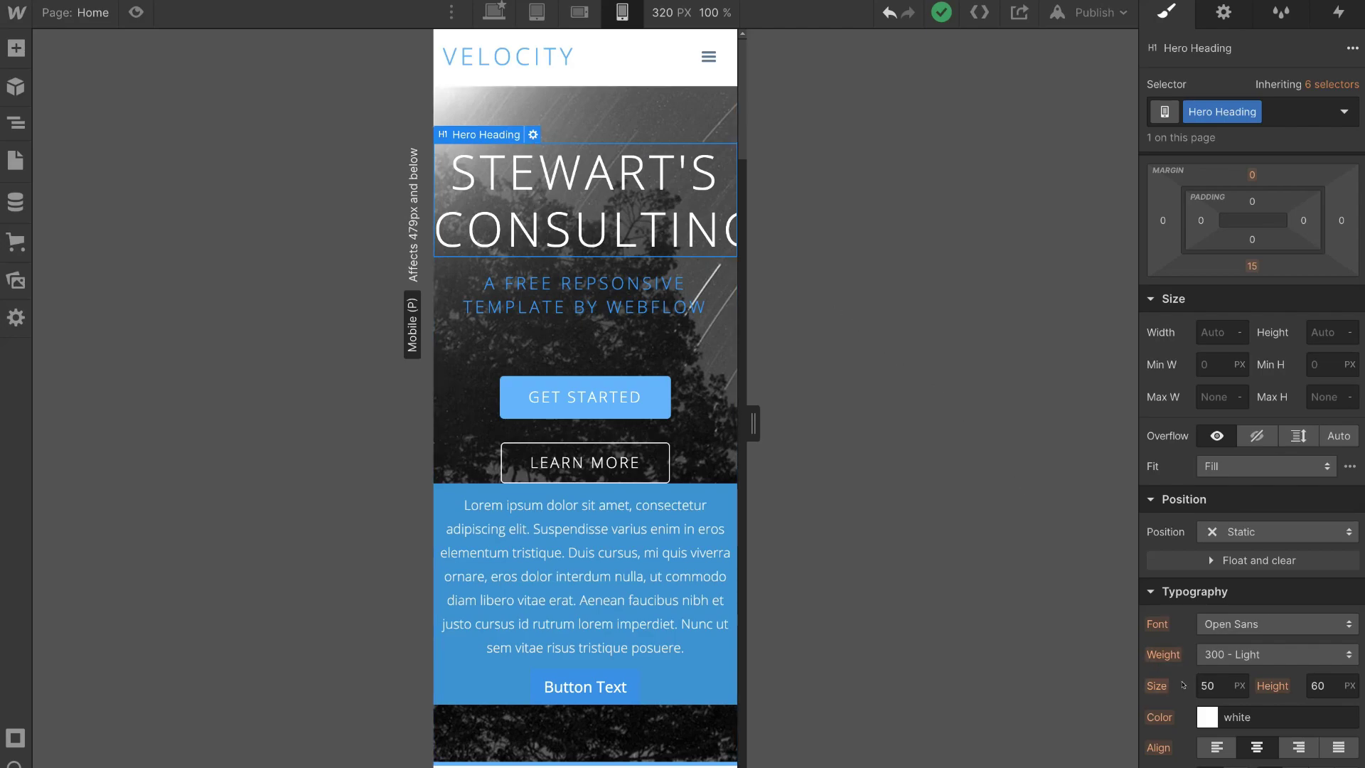
pyautogui.click(1220, 680)
pyautogui.write('30')
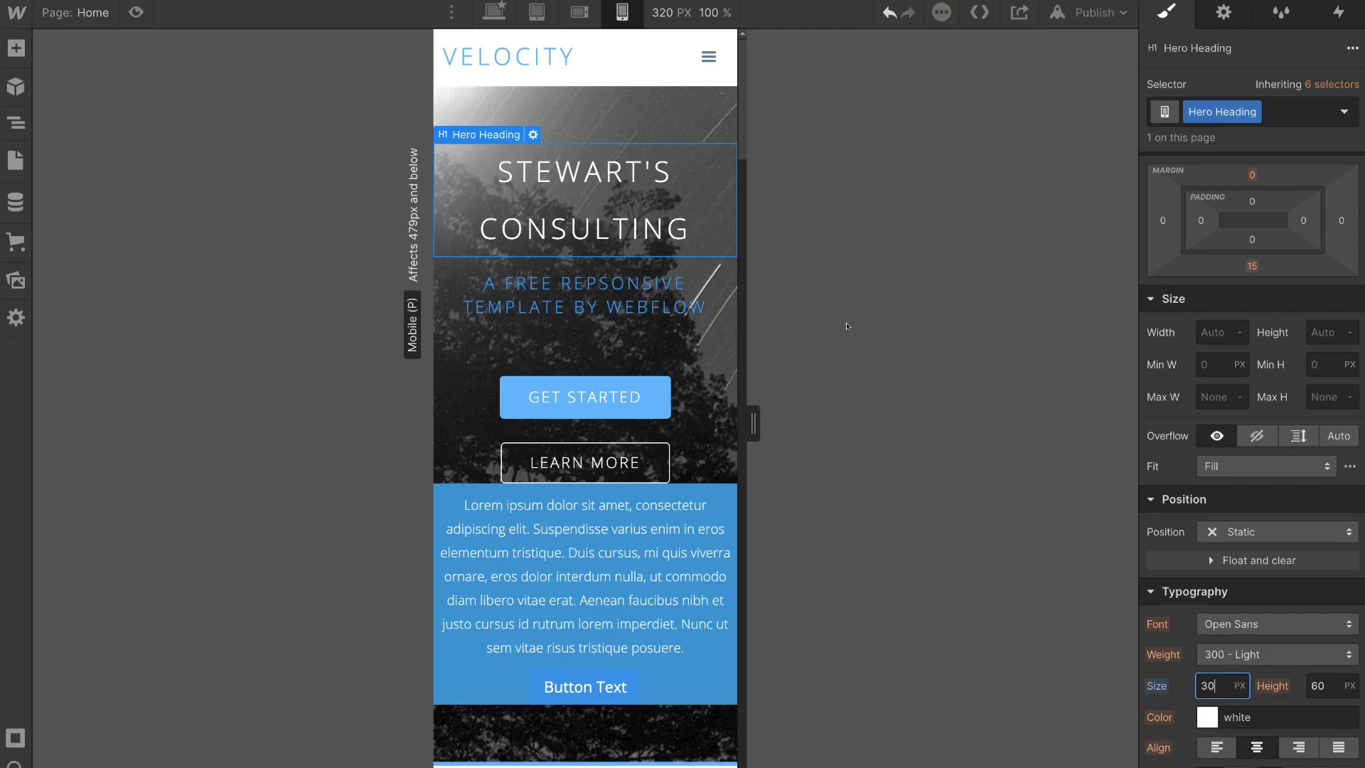
pyautogui.click(537, 12)
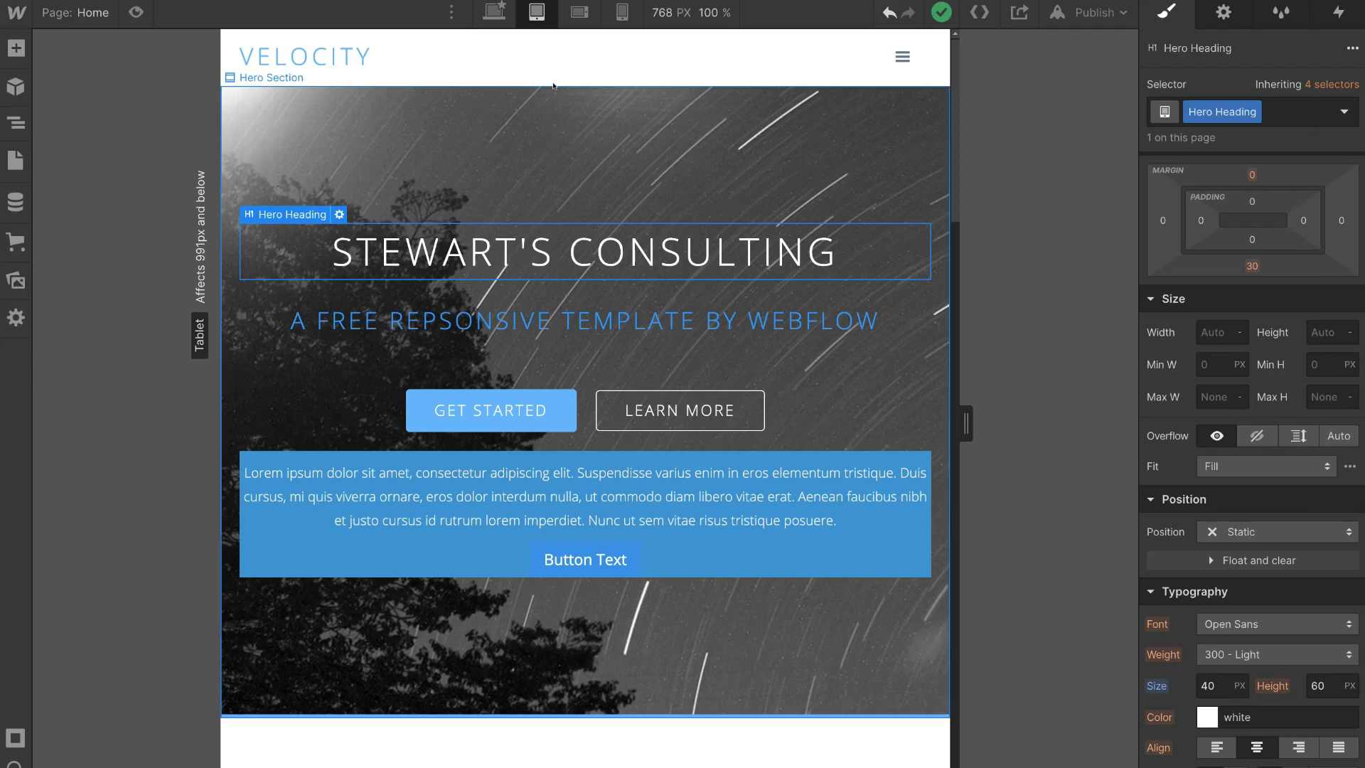
pyautogui.click(483, 19)
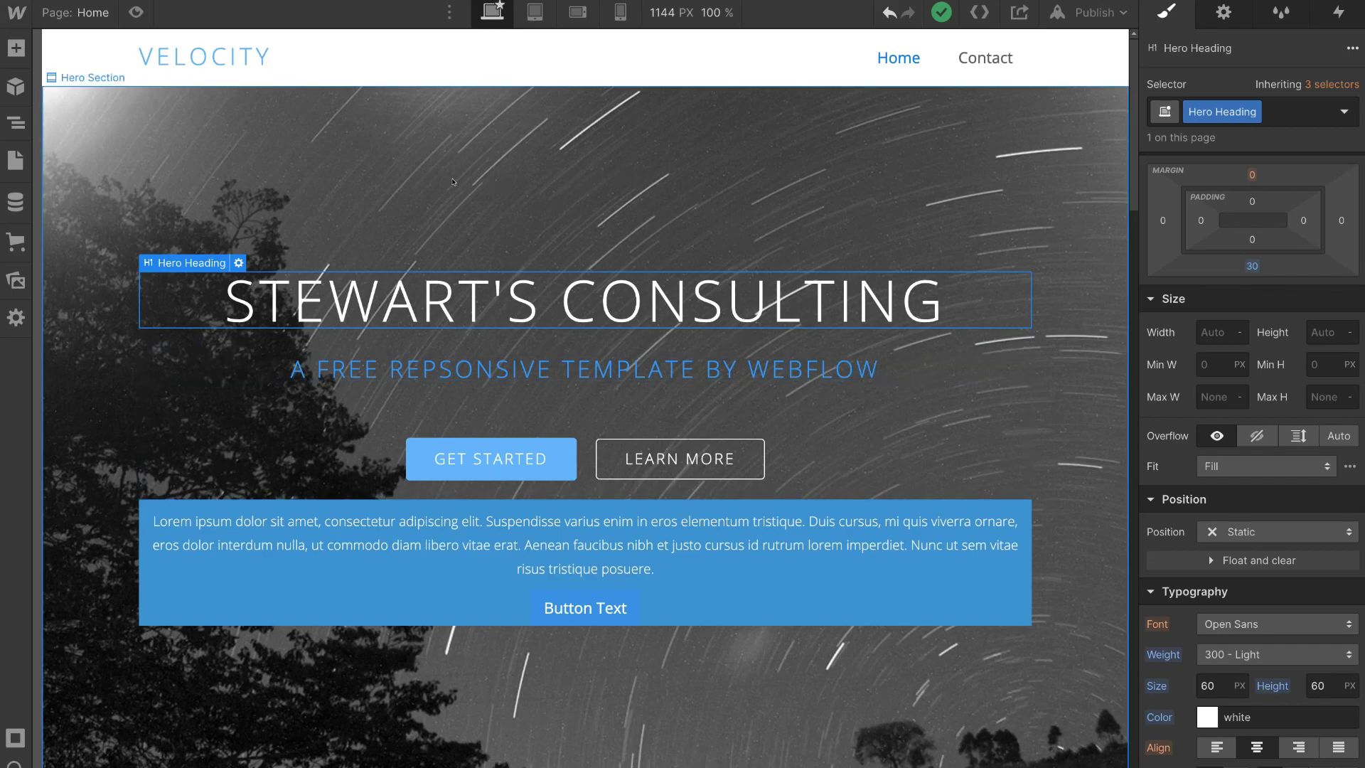
# - Preview the Home page at desktop width from the hero down to the Tab Section, and return to editing
pyautogui.click(135, 11)
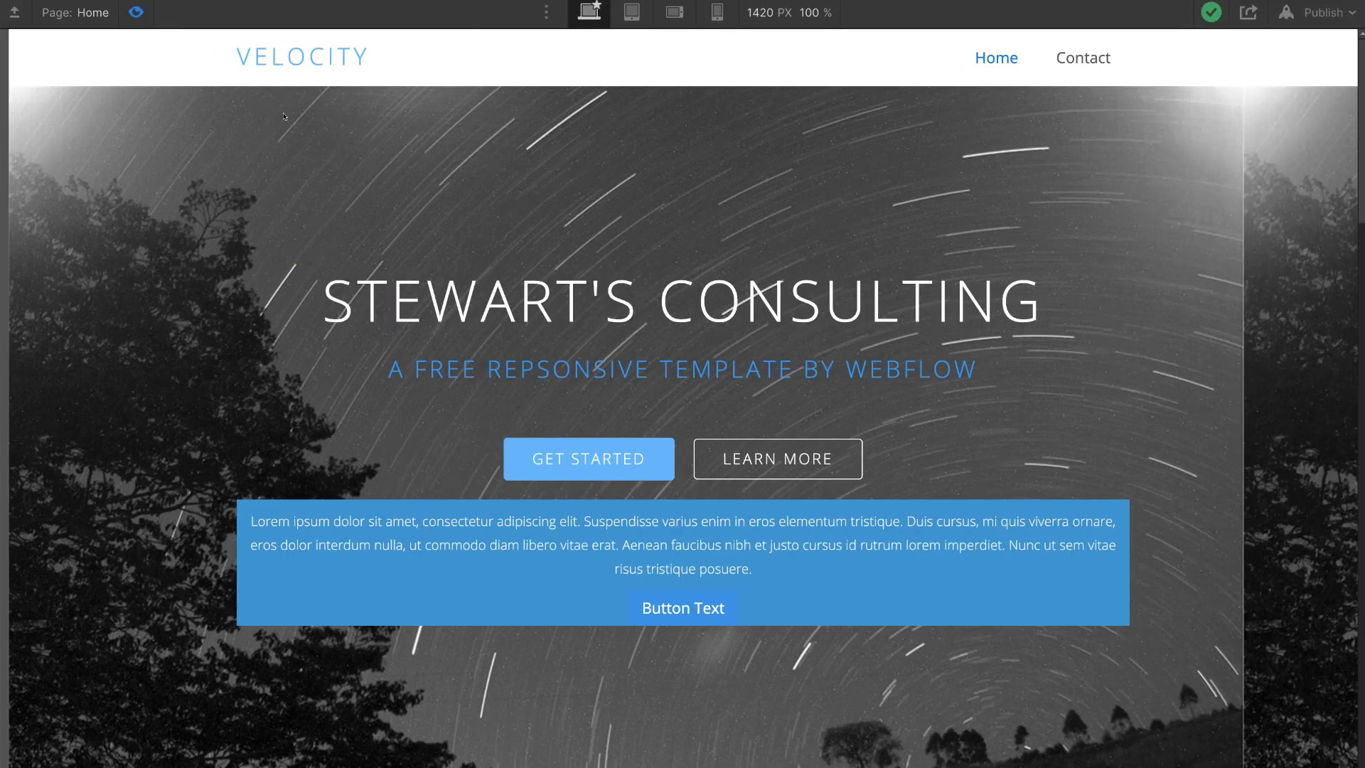
pyautogui.scroll(-7, 1075, 226)
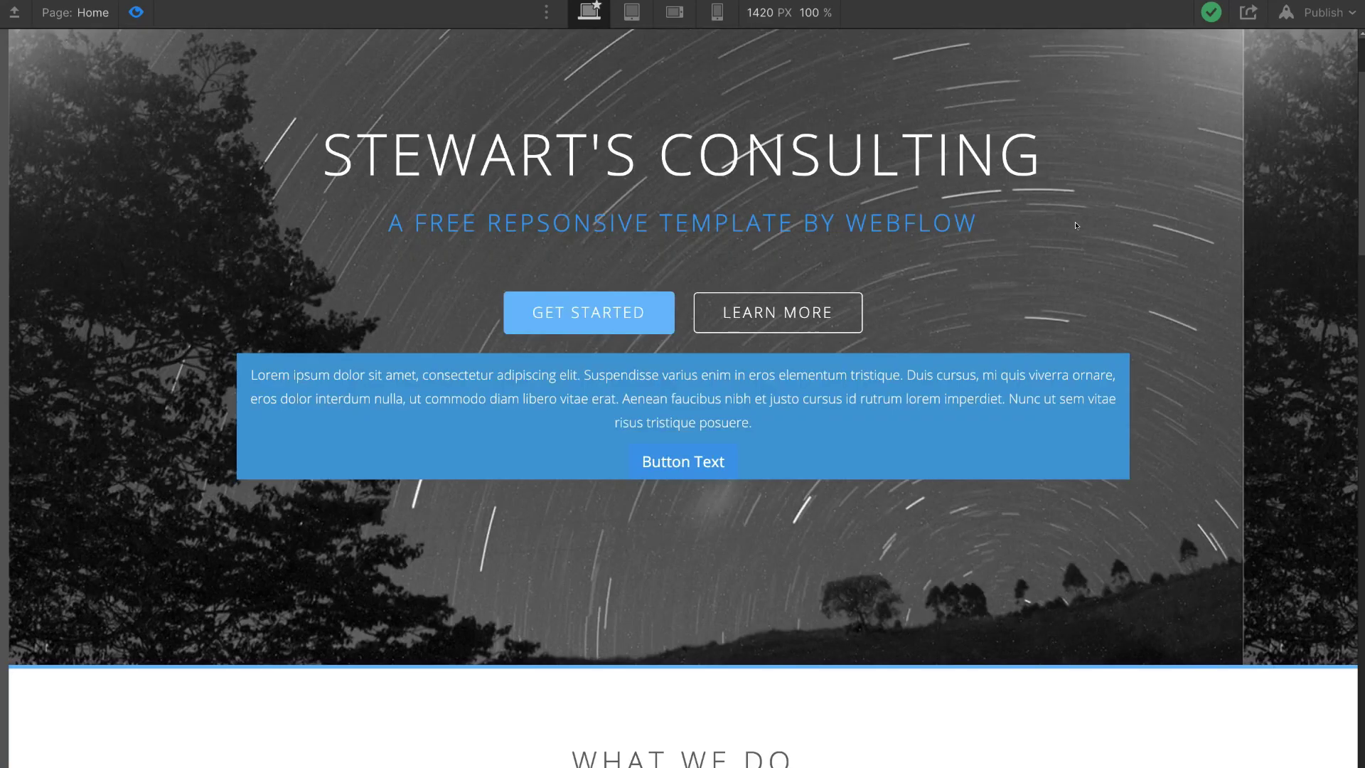
pyautogui.scroll(-18, 1075, 225)
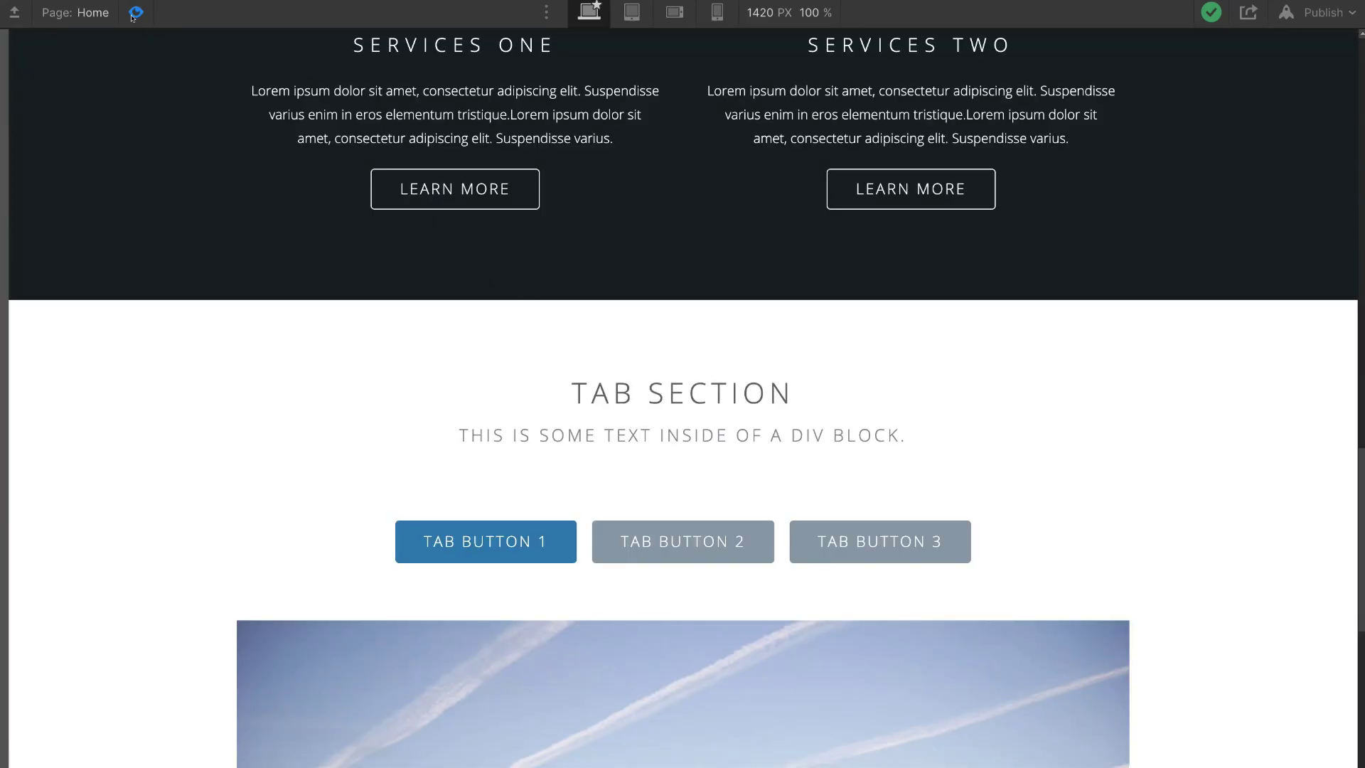
pyautogui.click(136, 13)
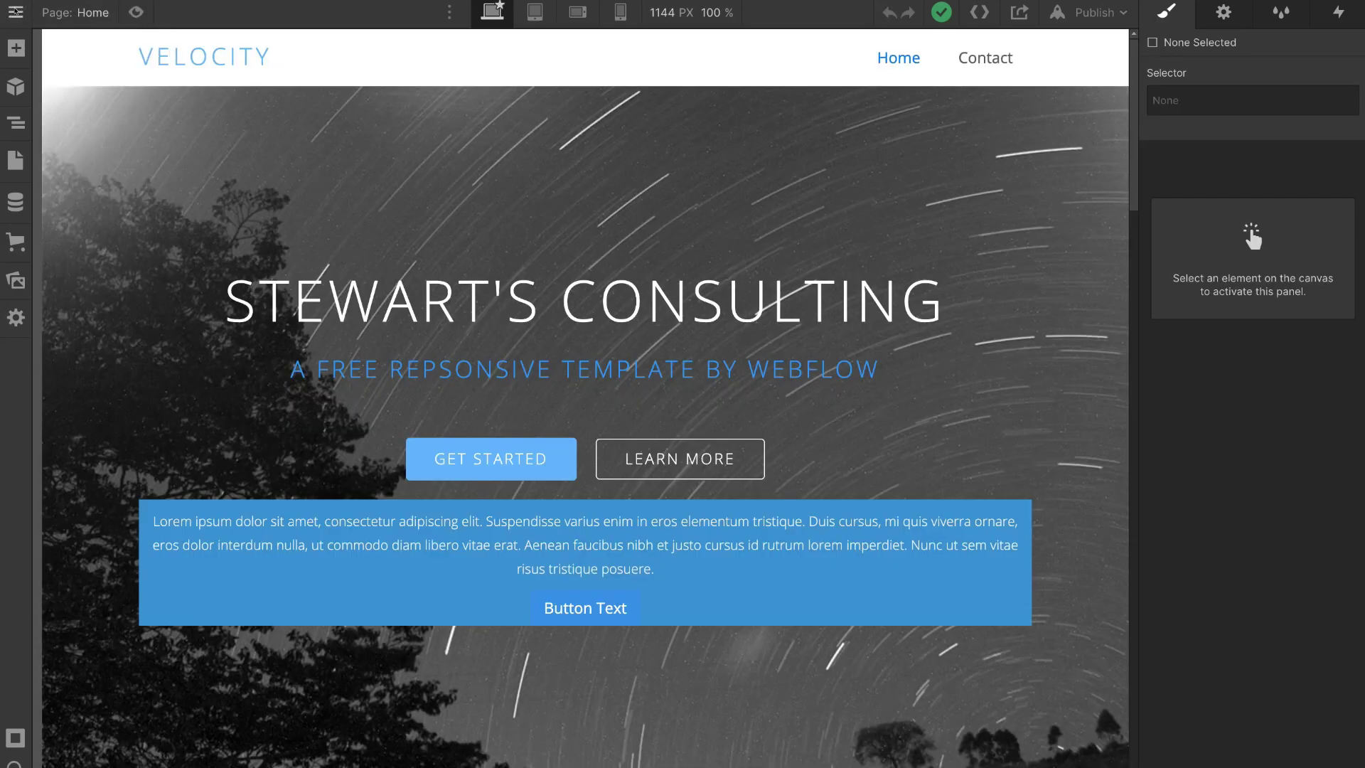
pyautogui.click(15, 11)
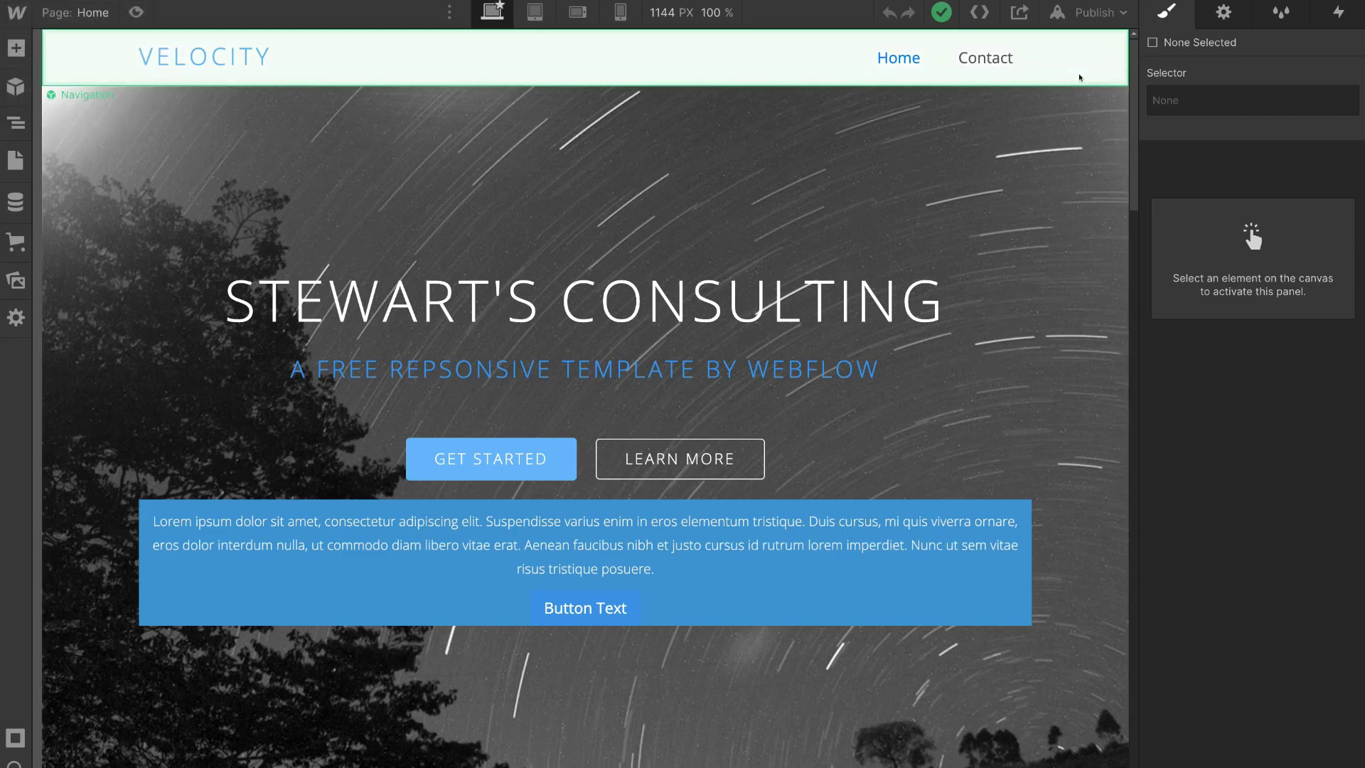
# - Publish the site to its webflow.io subdomain and unpublish it again
pyautogui.click(1066, 12)
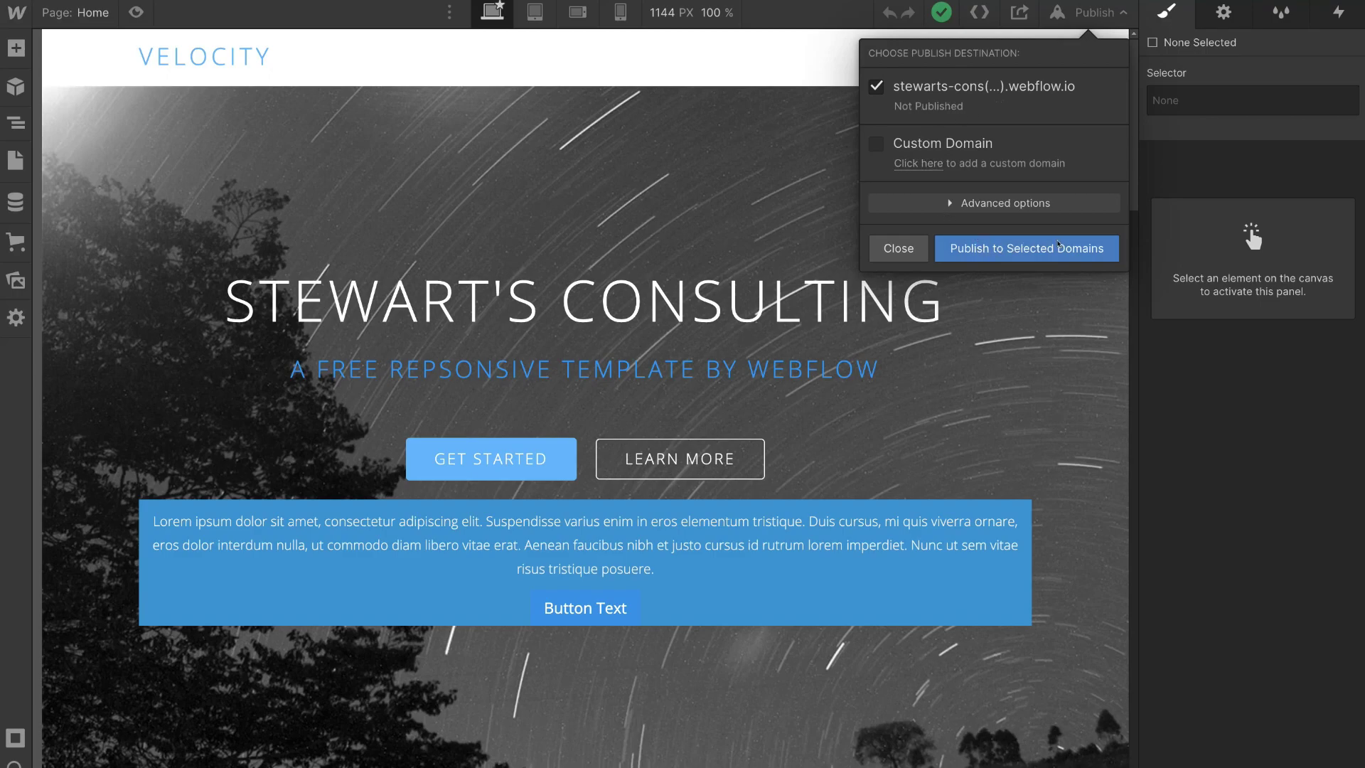
pyautogui.click(1058, 246)
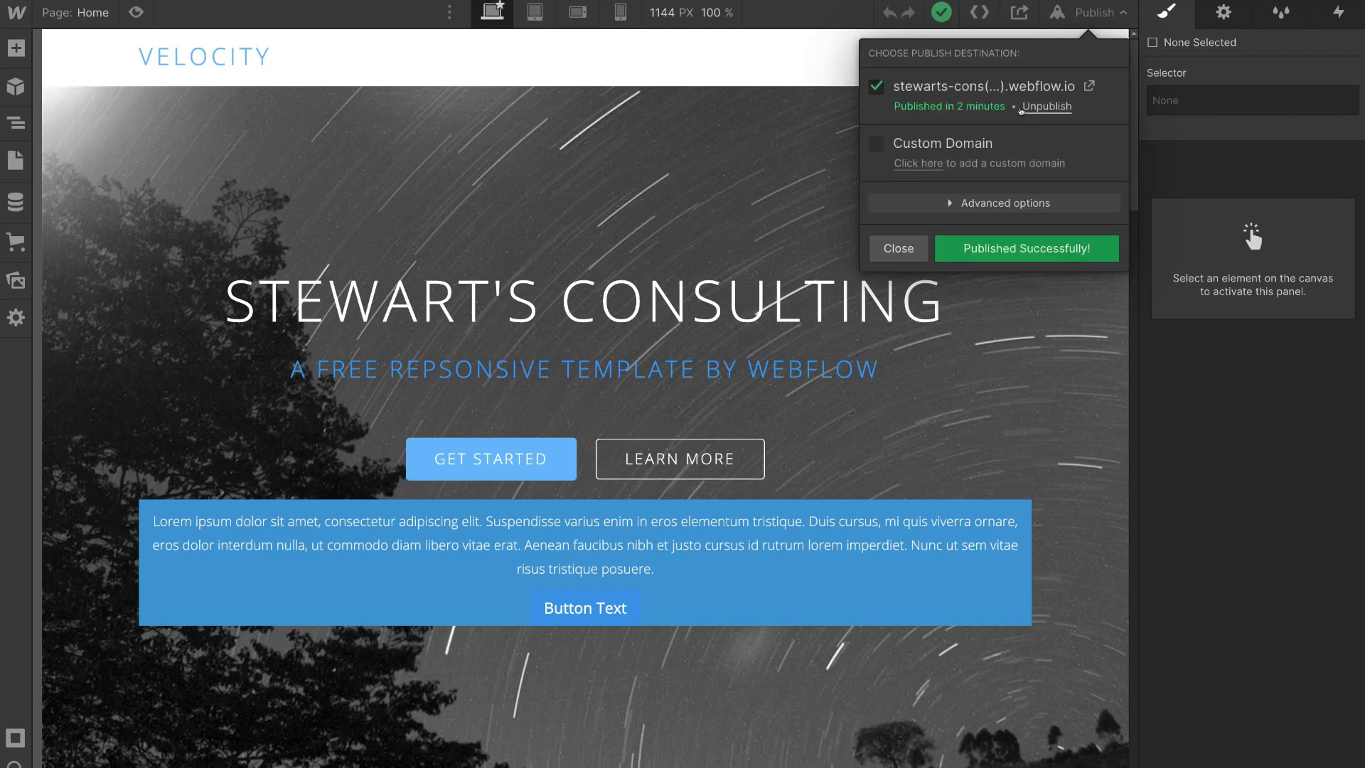
pyautogui.click(1056, 108)
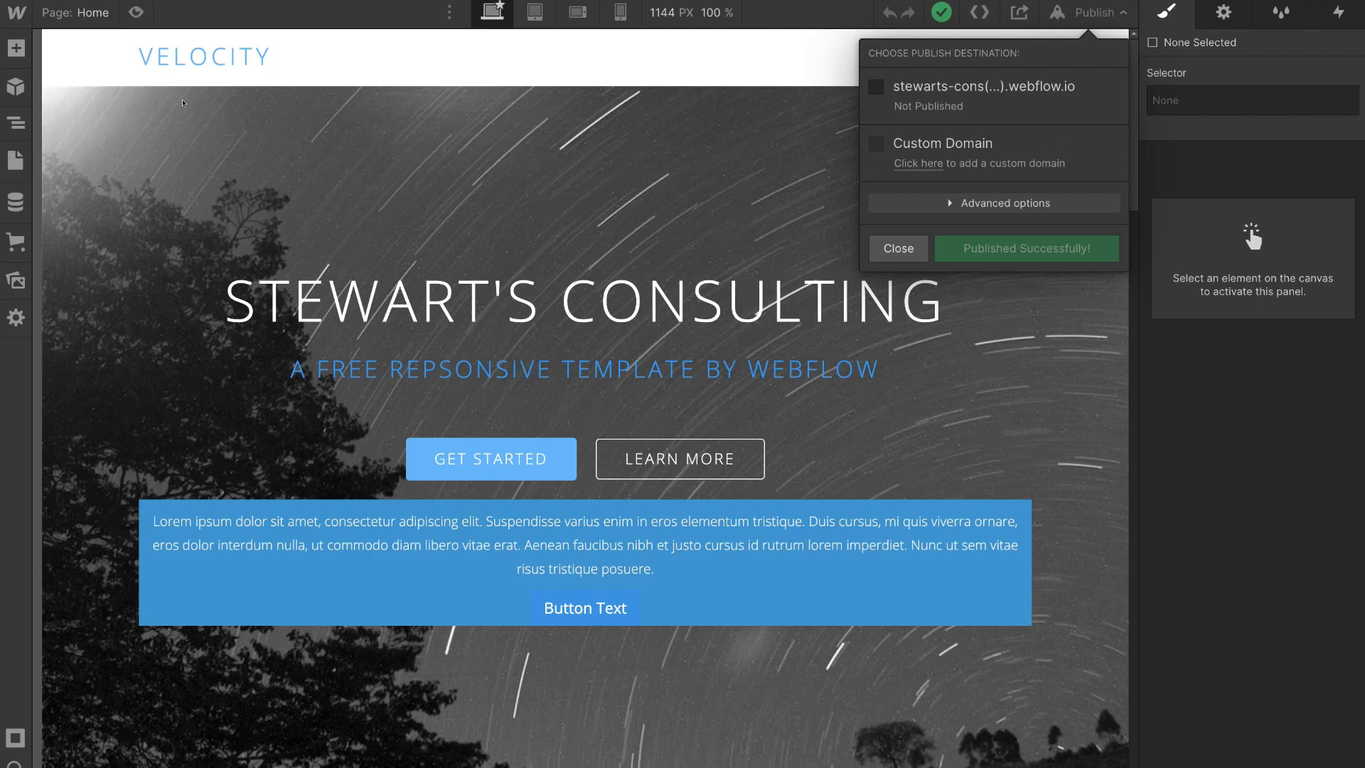
# - Leave the Designer for the Dashboard and check the sorting options for the projects
pyautogui.click(9, 14)
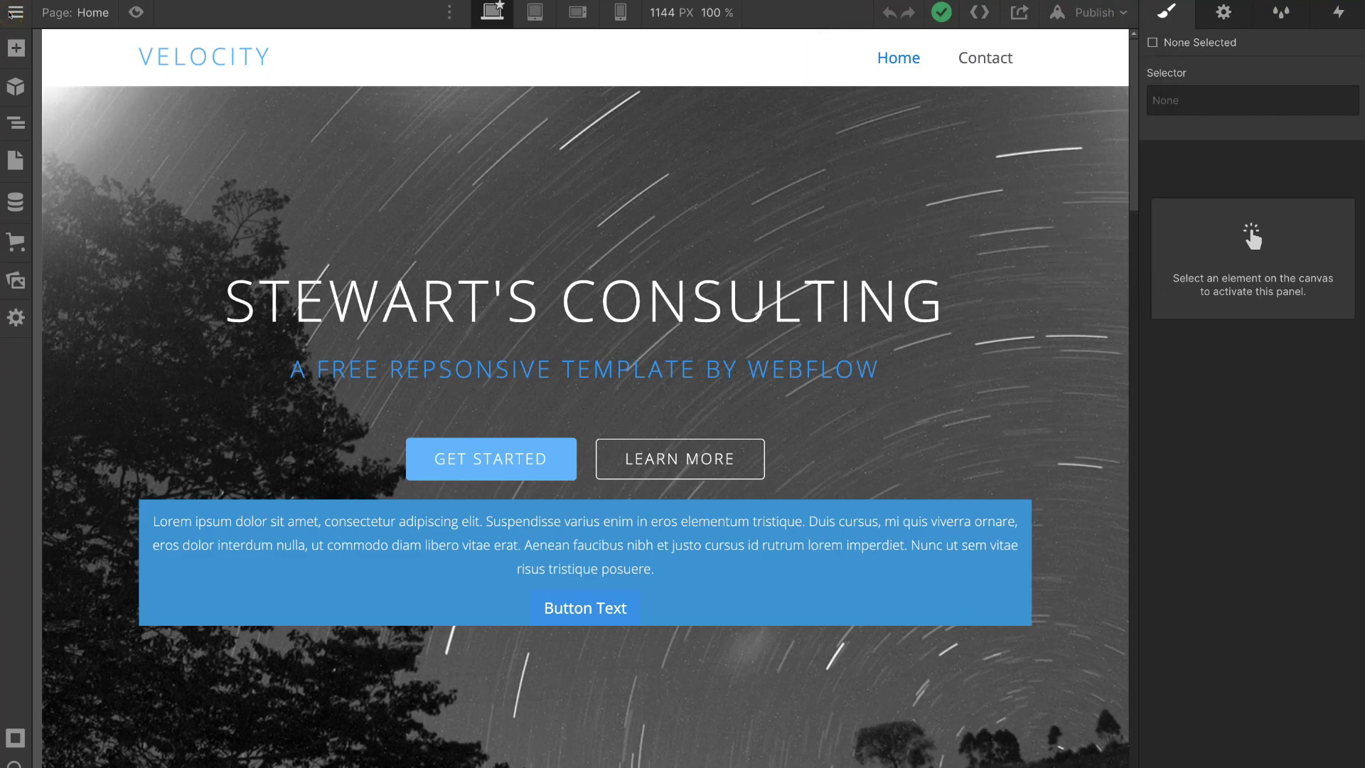
pyautogui.click(9, 14)
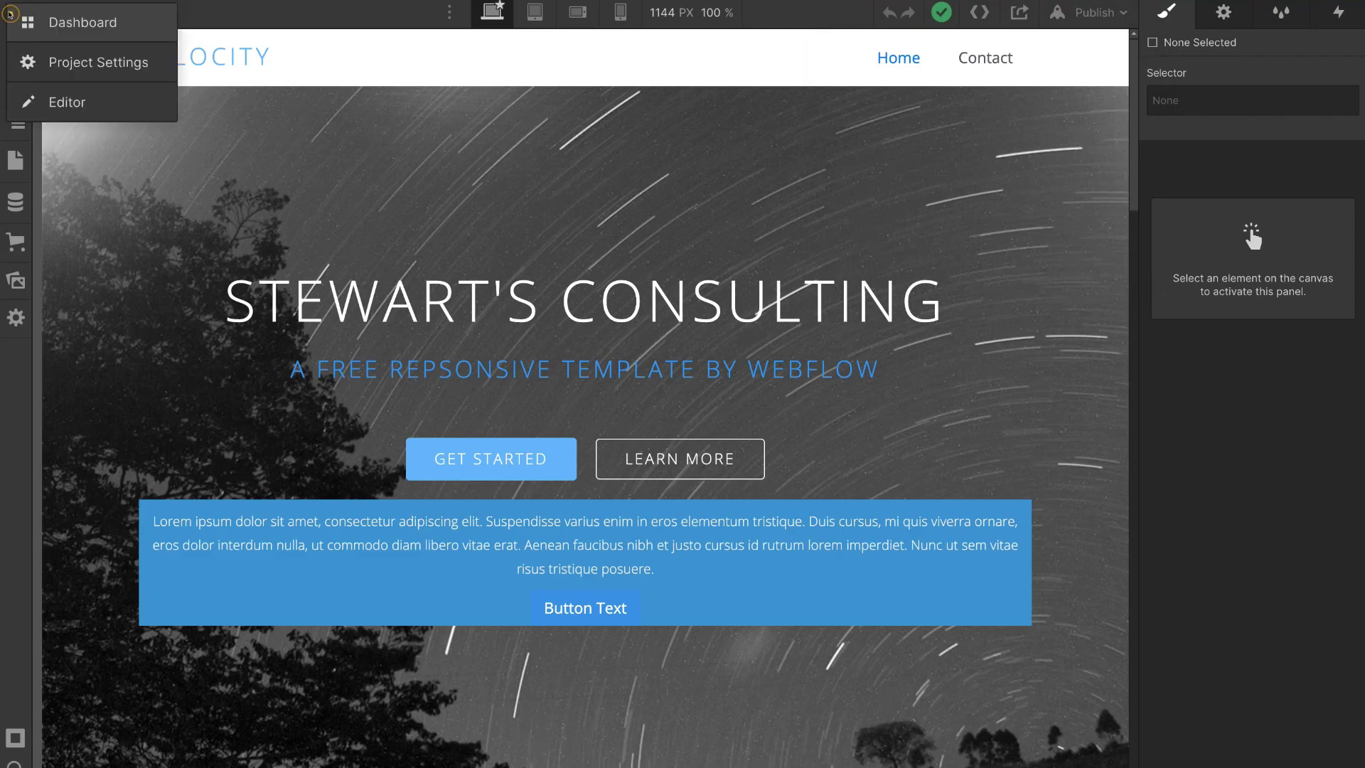
pyautogui.click(135, 22)
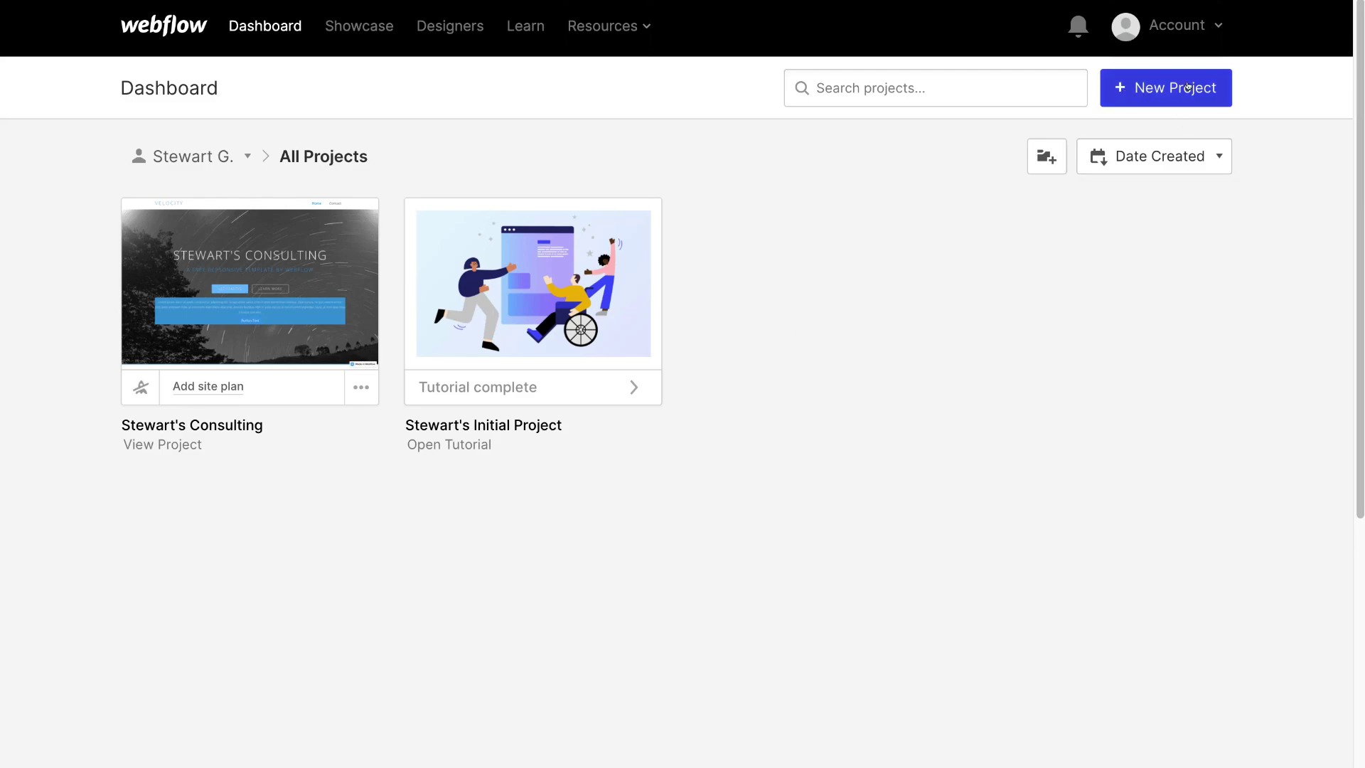
pyautogui.click(1153, 157)
pyautogui.click(766, 399)
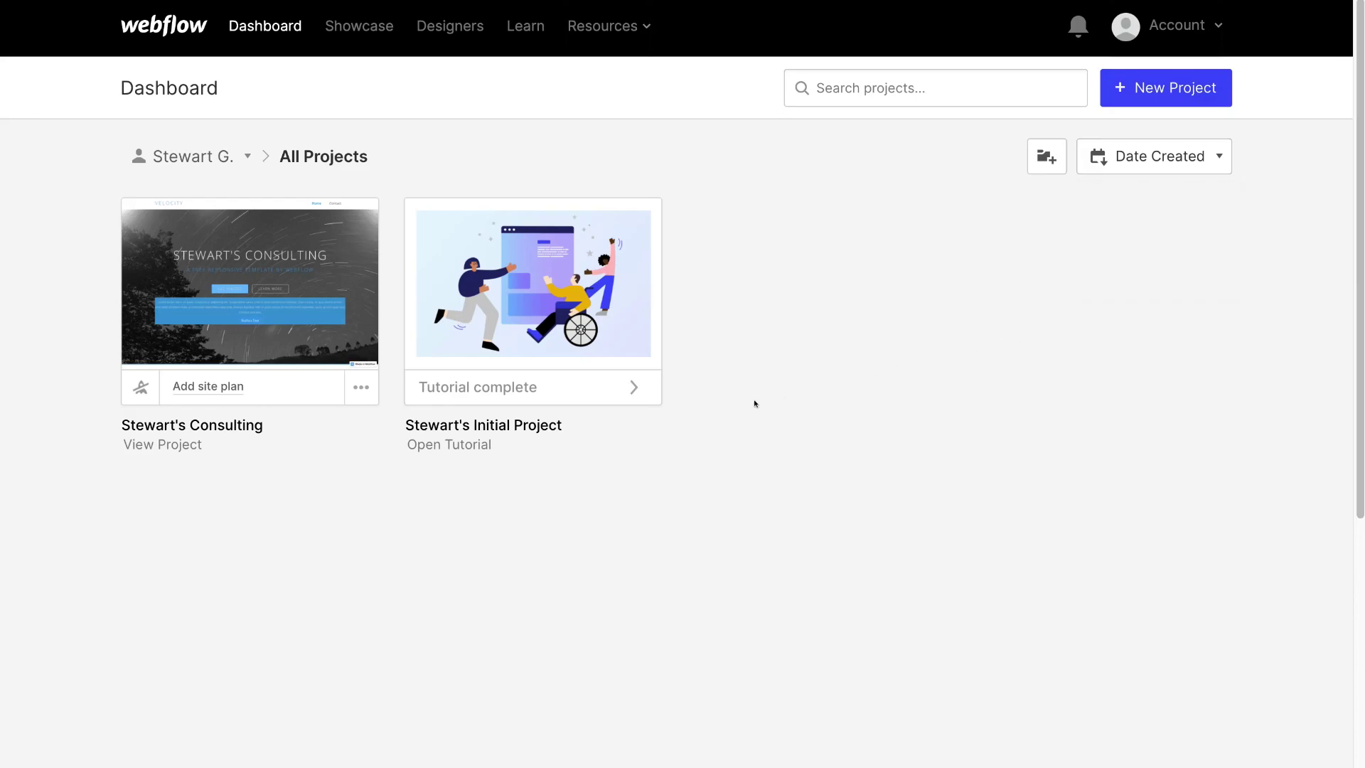
# - View the site plans for the consulting project, followed by its Editor settings
pyautogui.moveTo(257, 321)
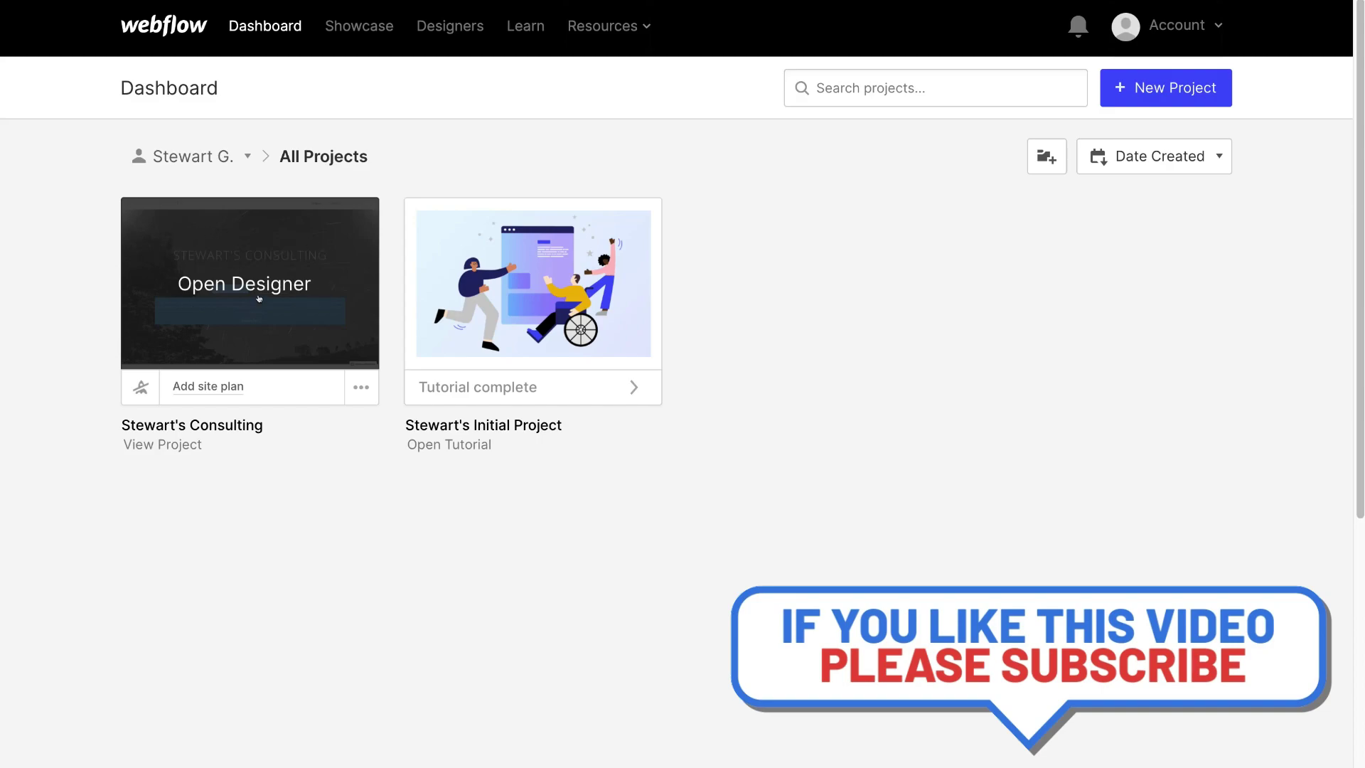
pyautogui.click(206, 386)
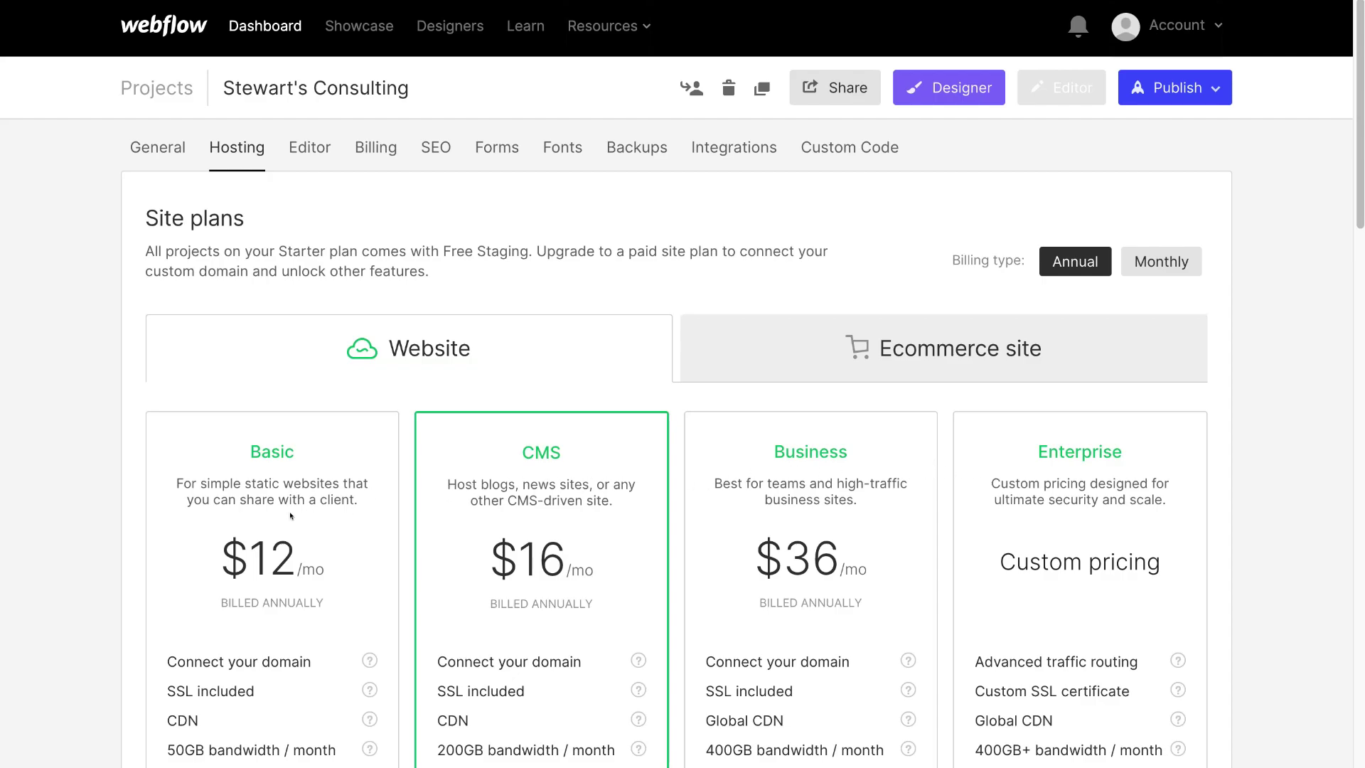
pyautogui.click(305, 151)
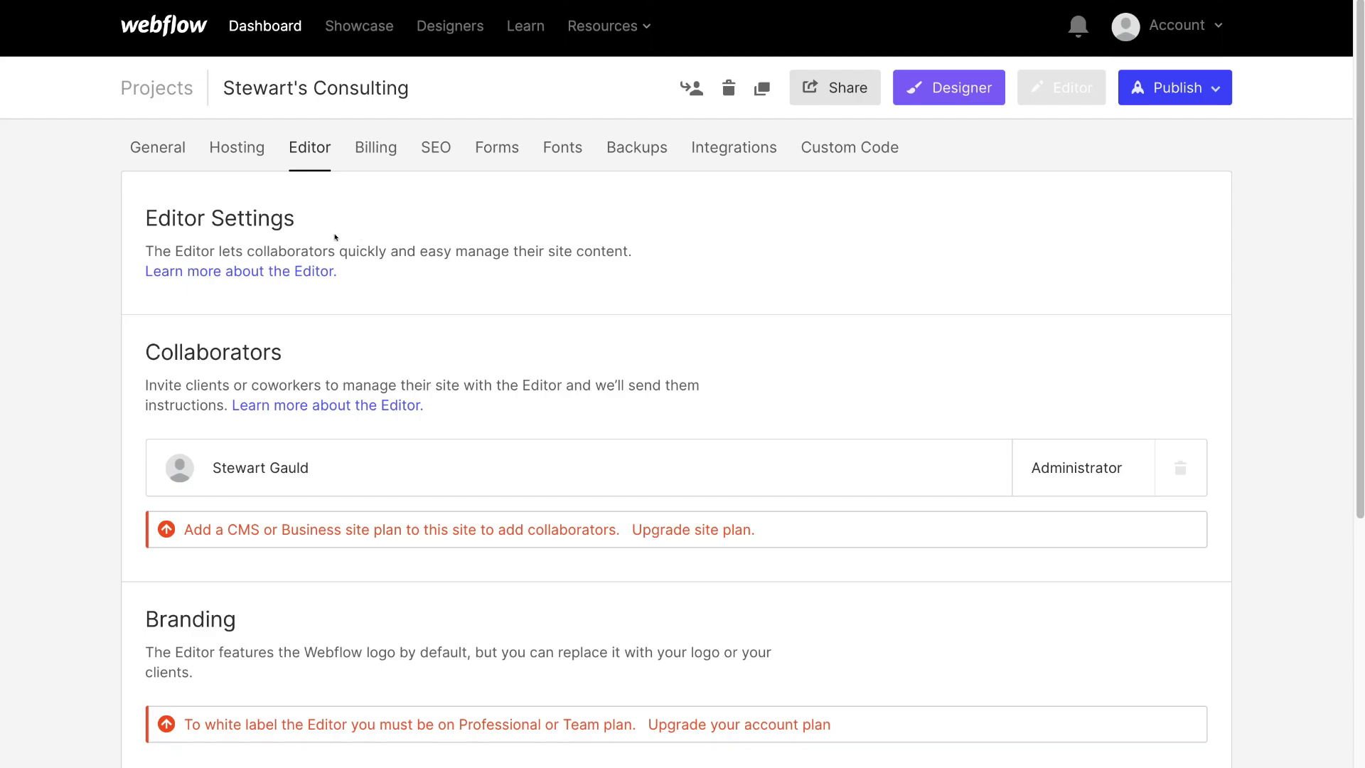